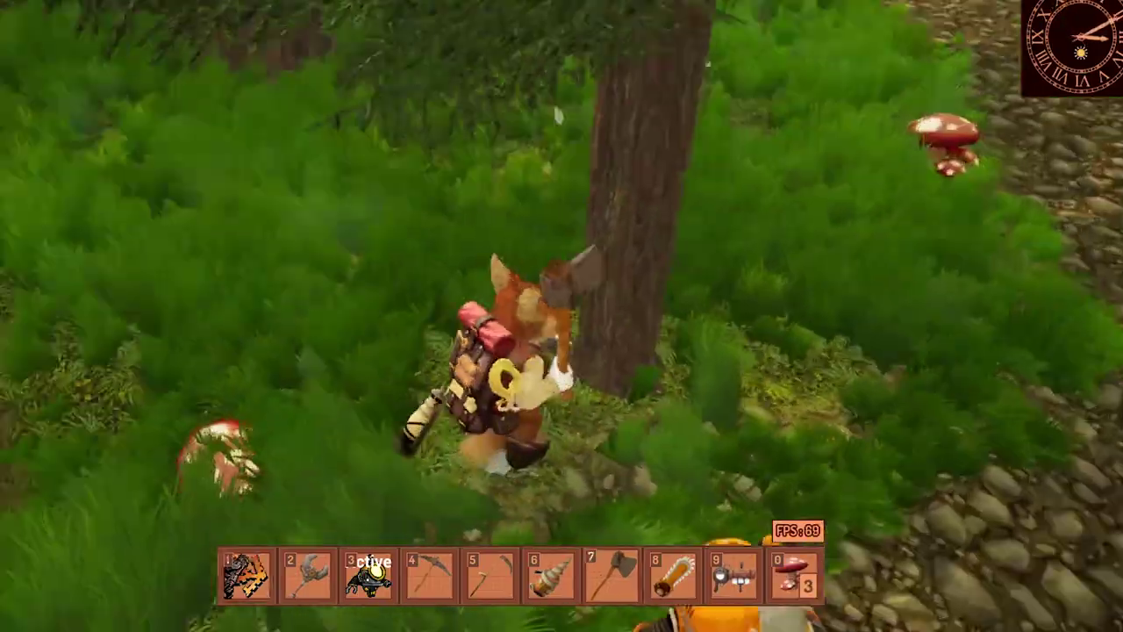
key(a)
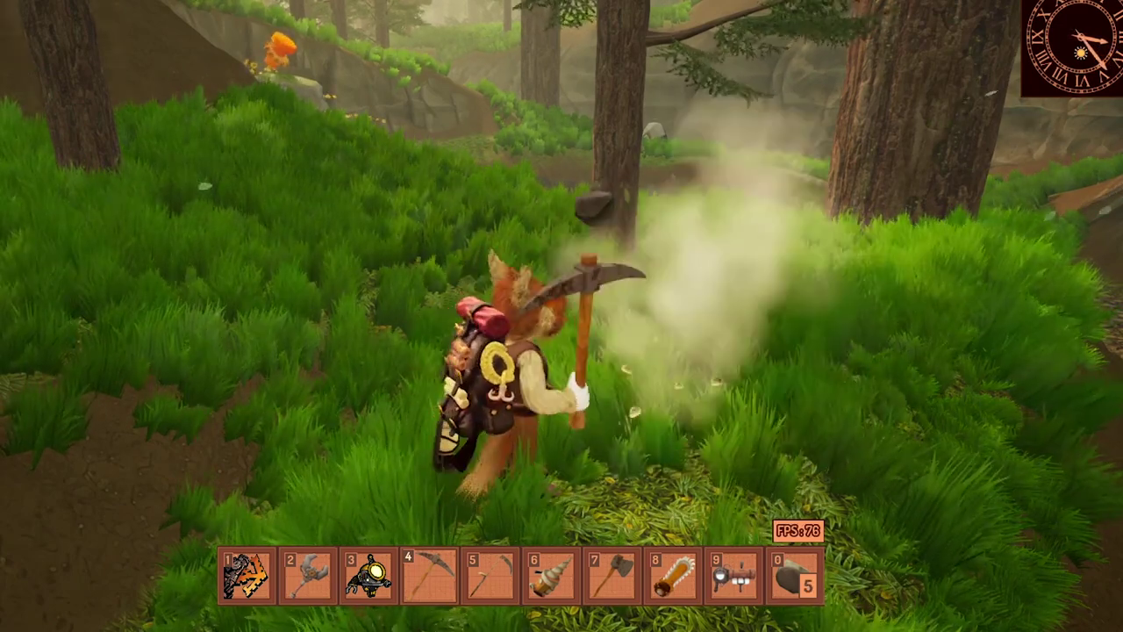
key(w)
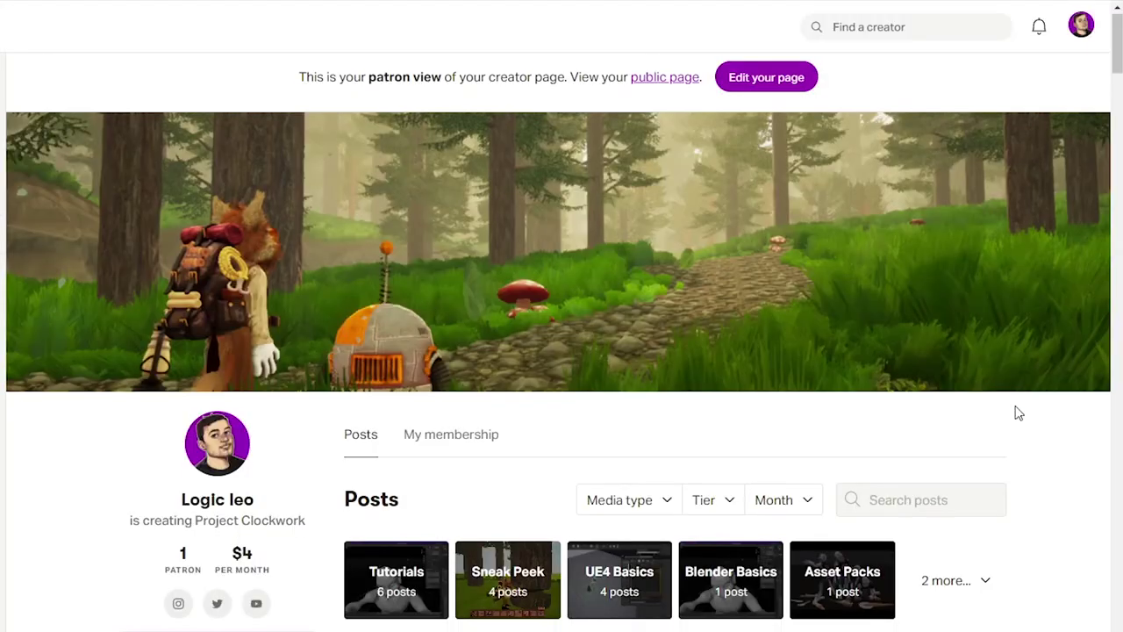
Browse the creator page's posts, looking through the asset pack, tutorial and sneak peek entries.
scroll(1015, 408, down, 5)
scroll(1042, 413, down, 2)
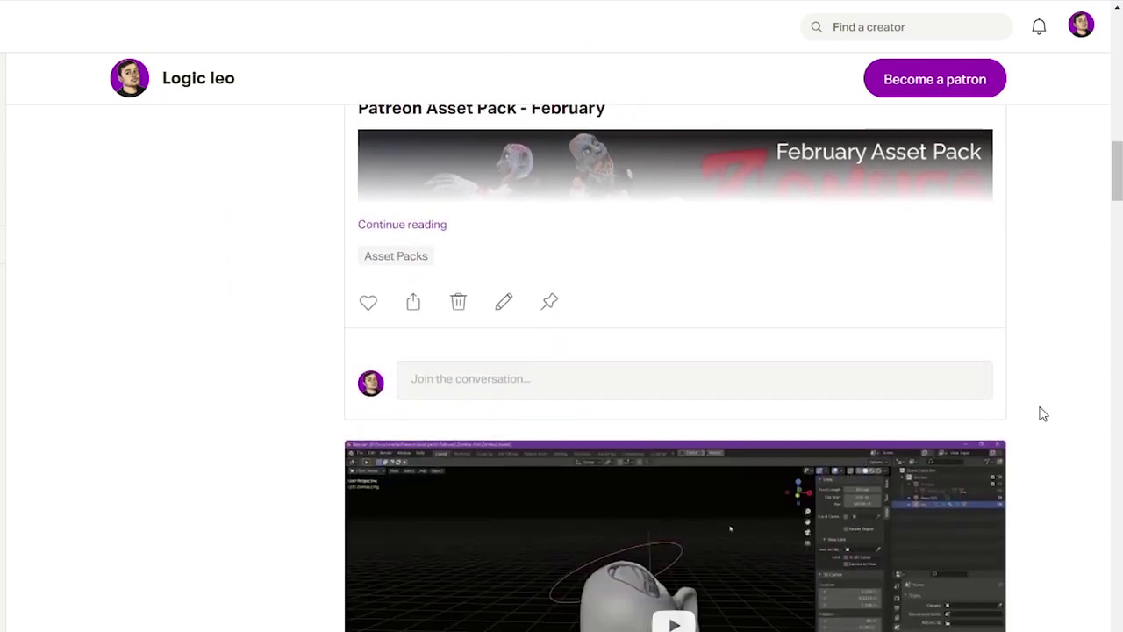
scroll(1042, 414, down, 5)
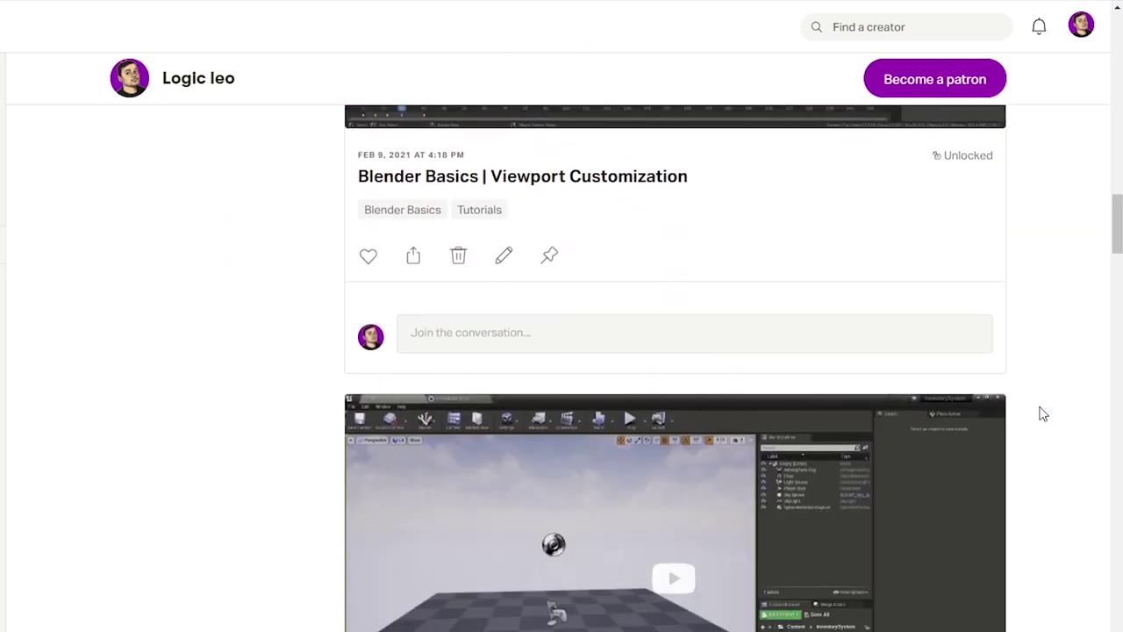
scroll(1042, 413, down, 4)
scroll(1042, 414, down, 6)
scroll(1042, 413, down, 6)
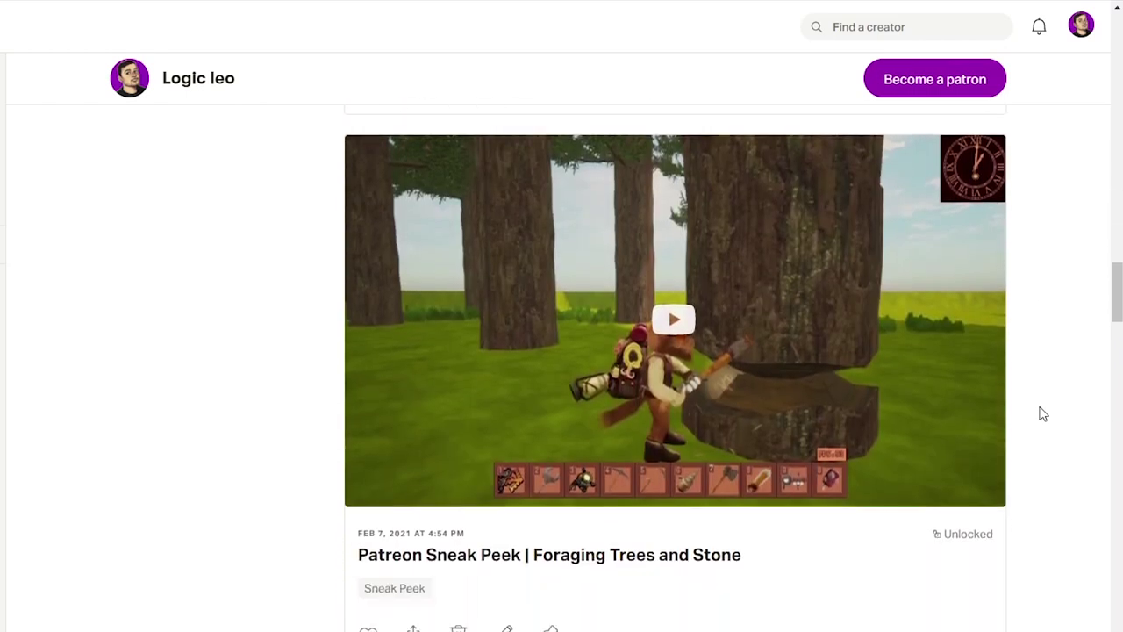
scroll(1042, 413, down, 3)
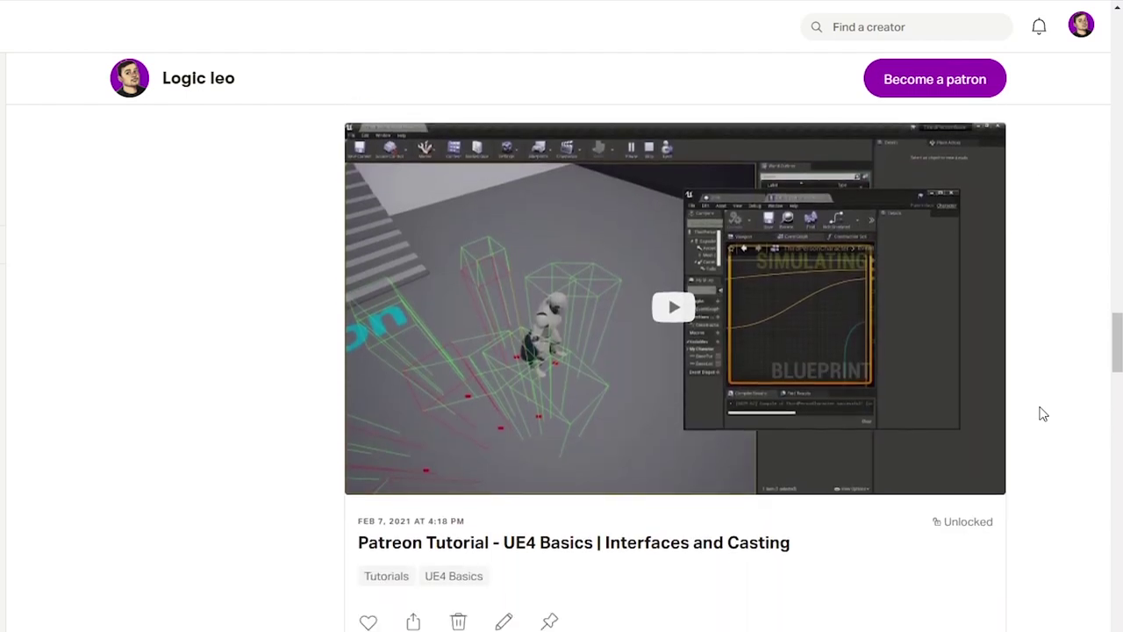
scroll(1042, 413, down, 6)
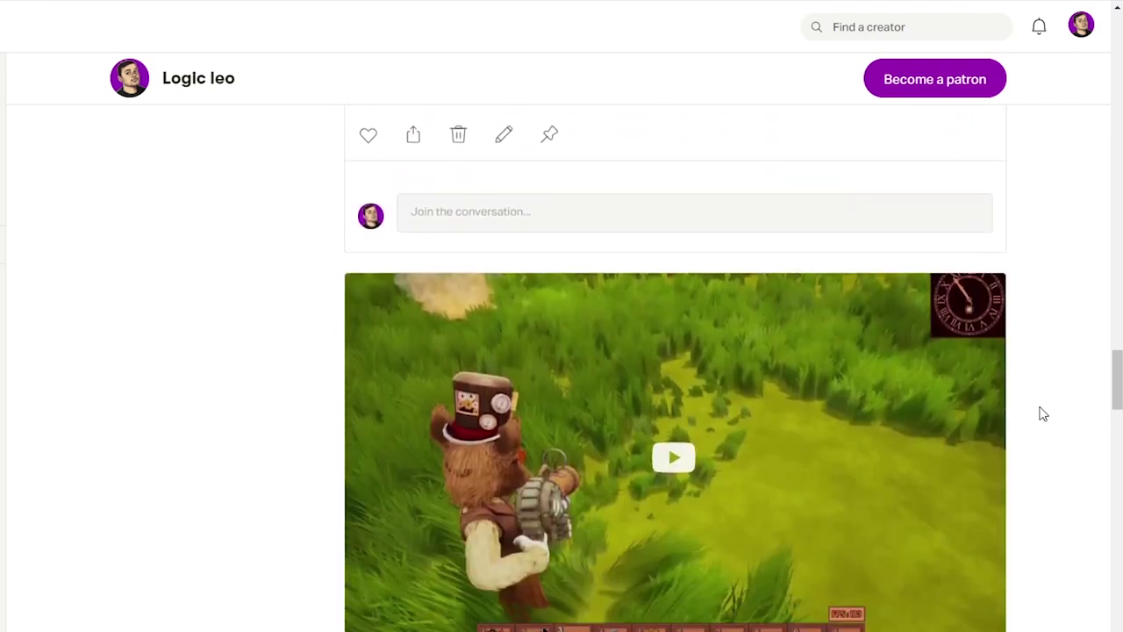
scroll(1042, 413, down, 3)
scroll(1042, 414, down, 7)
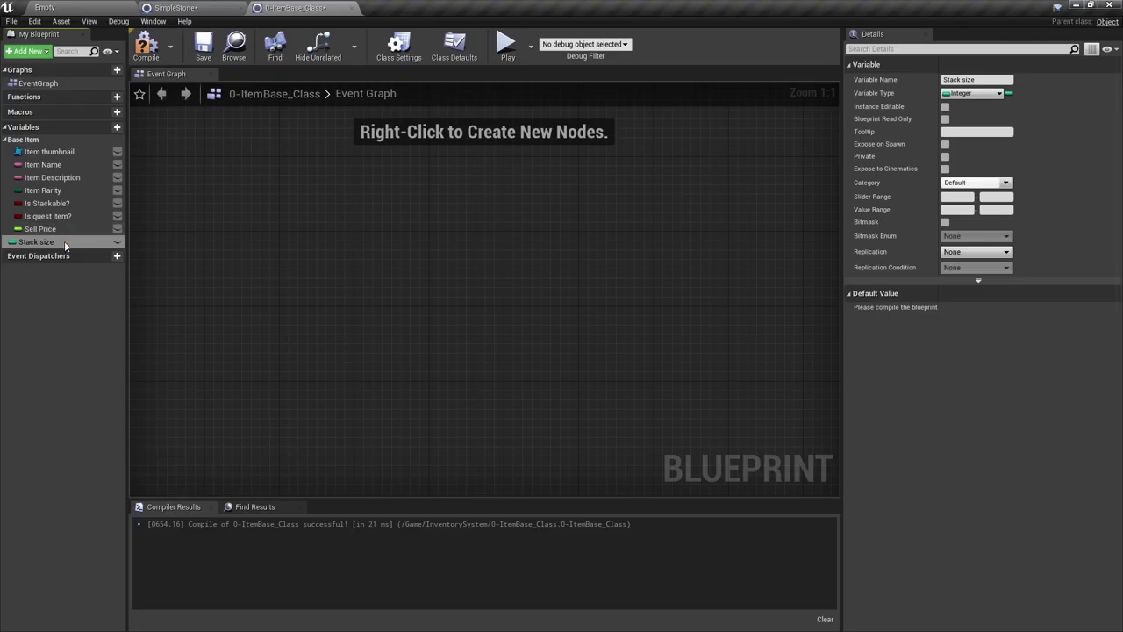
Move the Stack size variable into the Base Item category of the 0-ItemBase_Class blueprint and compile it.
click(64, 244)
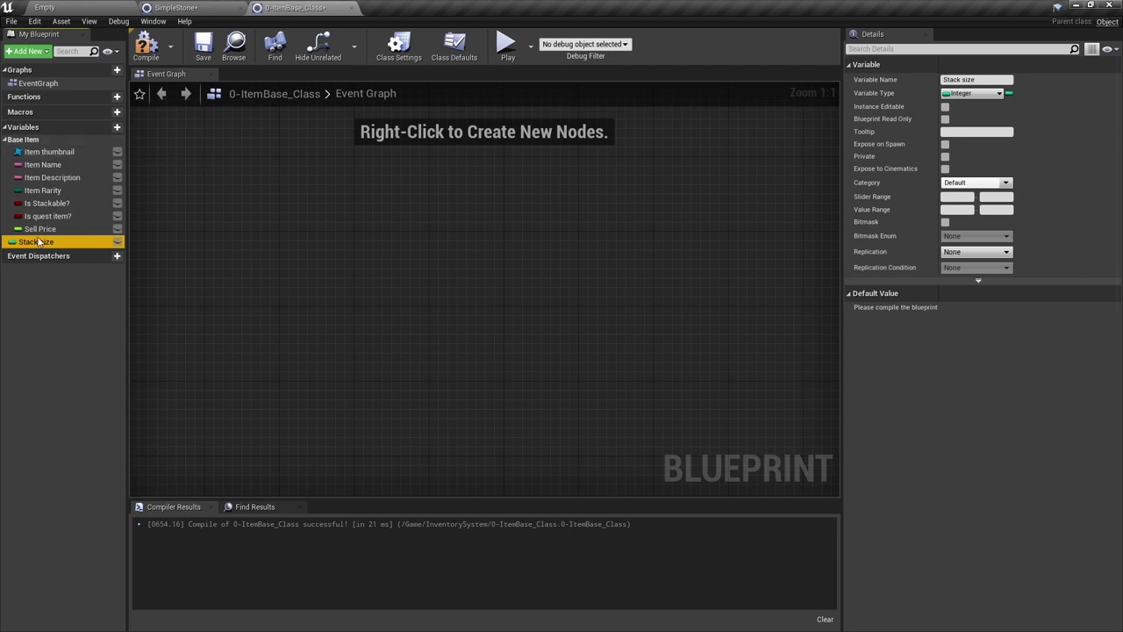
drag(35, 243, 49, 147)
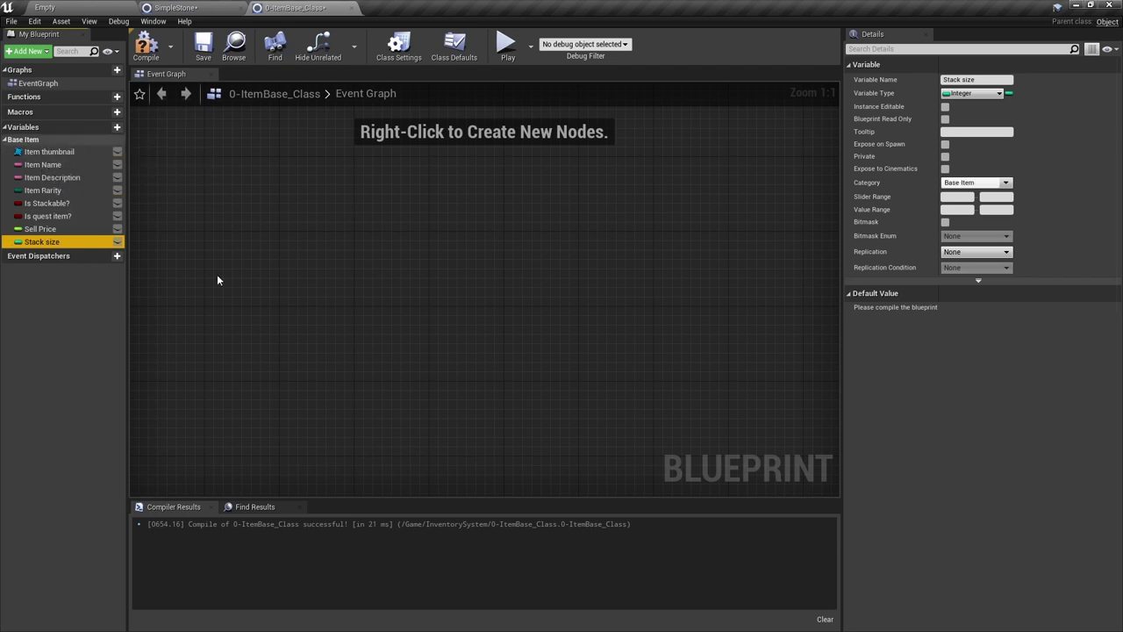
click(151, 46)
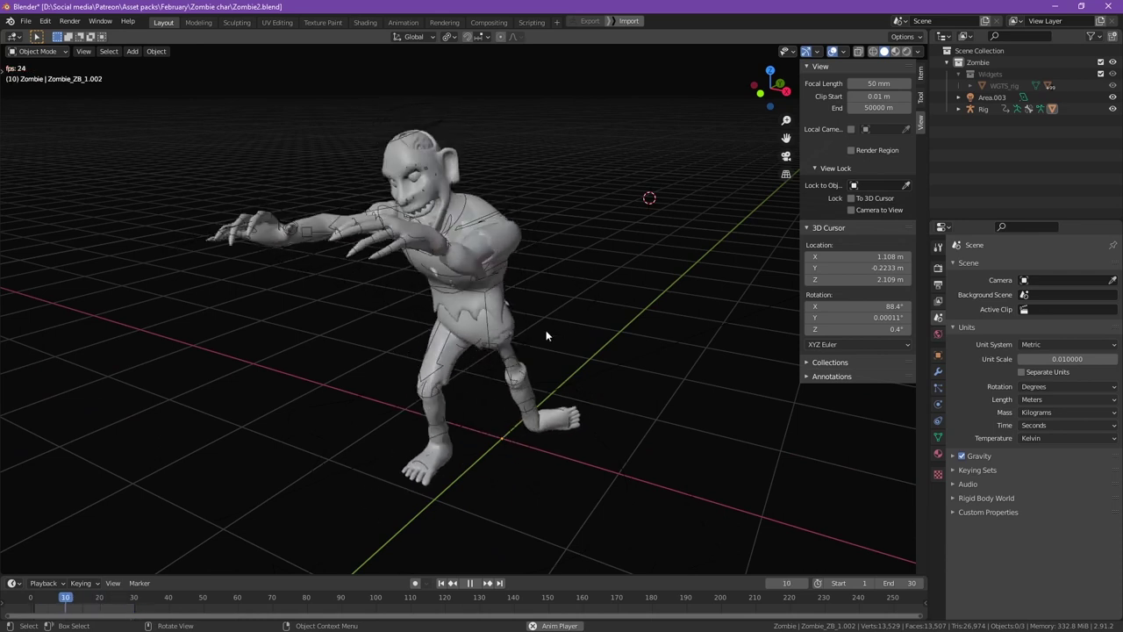
Switch to Blender, examine the animated zombie model from several angles and change the viewport shading.
middle_drag(546, 330, 621, 320)
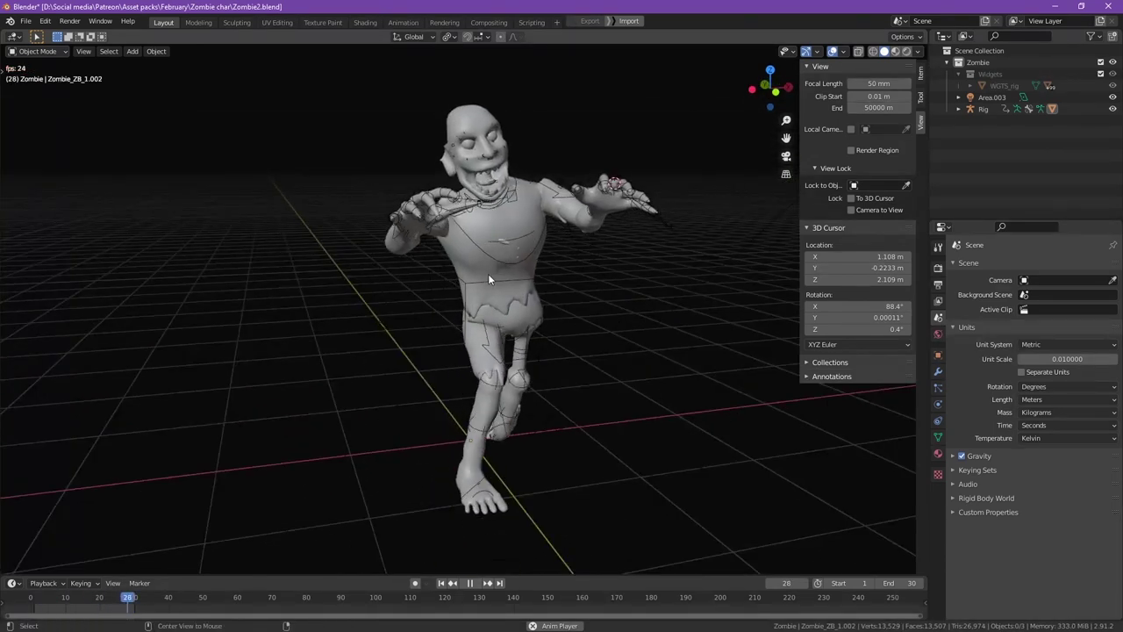
mouse_move(527, 261)
shift+middle_down()
mouse_move(497, 305)
mouse_move(506, 313)
shift+middle_up()
scroll(514, 295, up, 2)
key(z)
click(520, 380)
scroll(494, 318, down, 3)
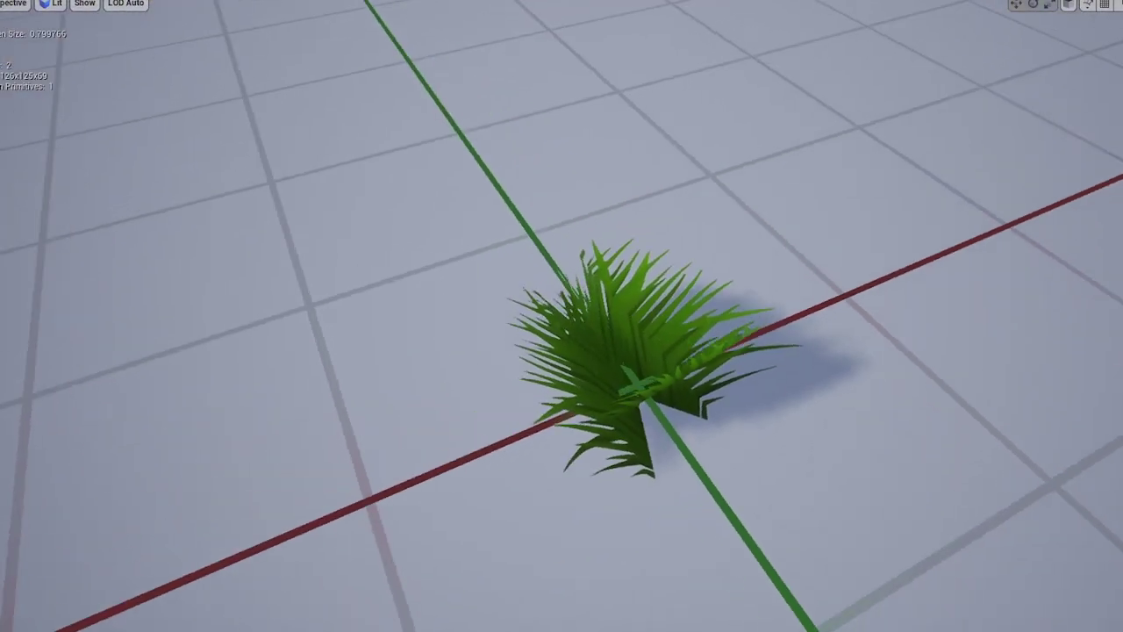
drag(702, 378, 1095, 285)
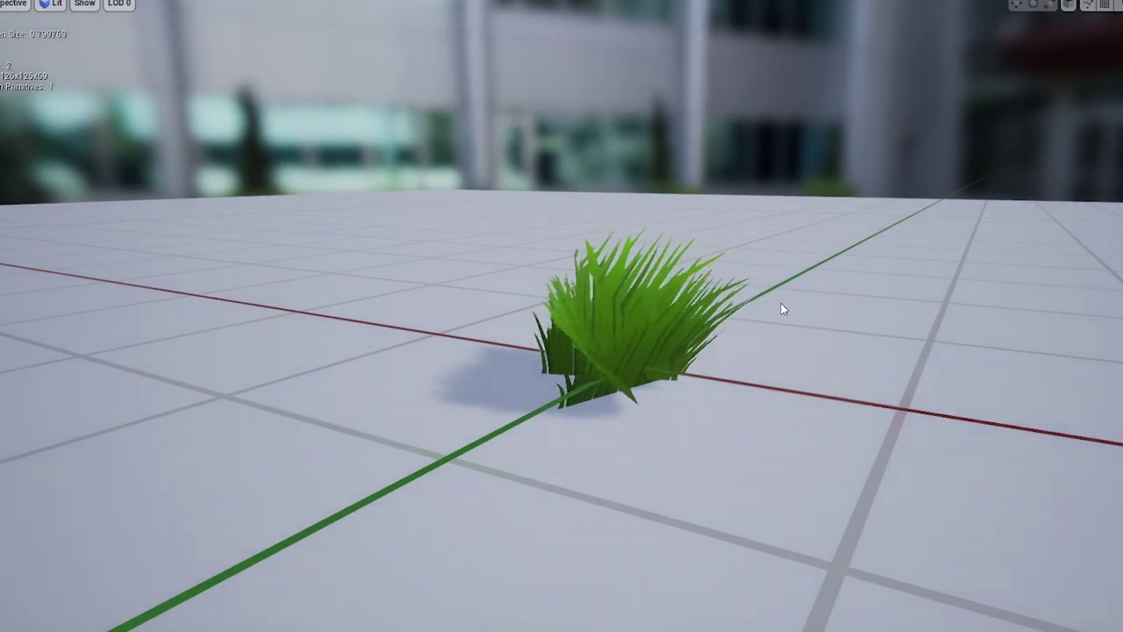
drag(768, 314, 877, 307)
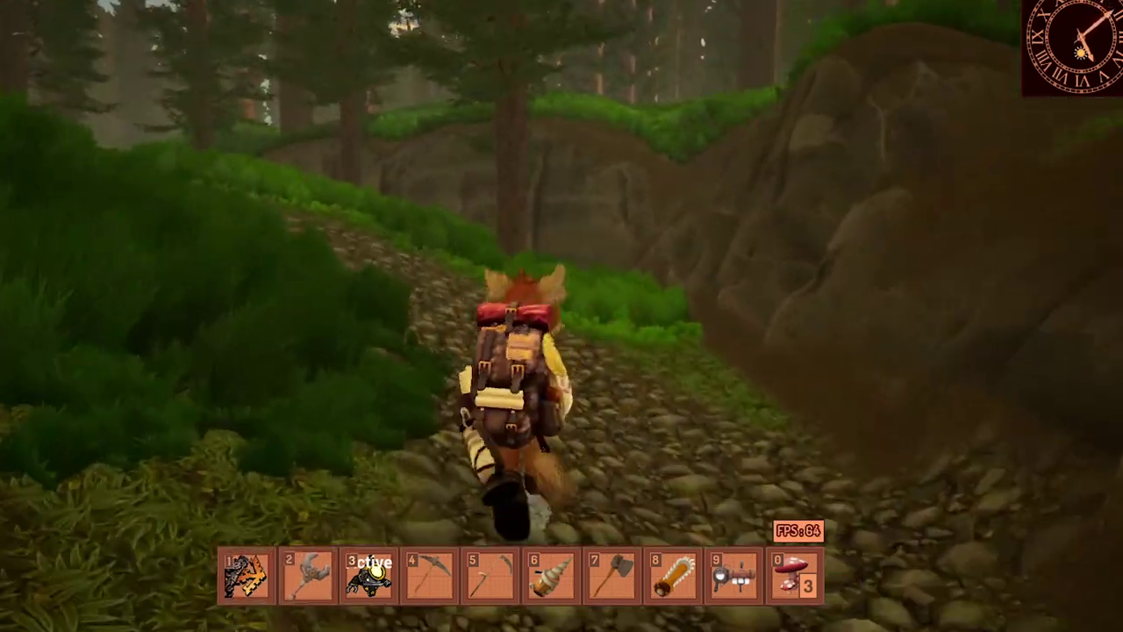
key(w)
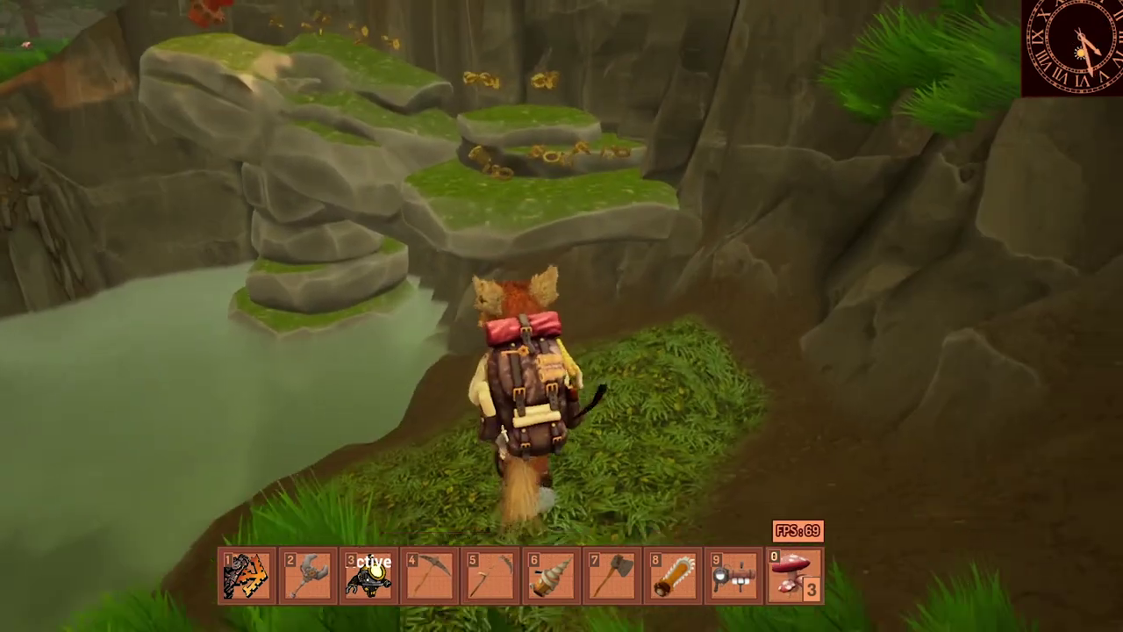
key(w)
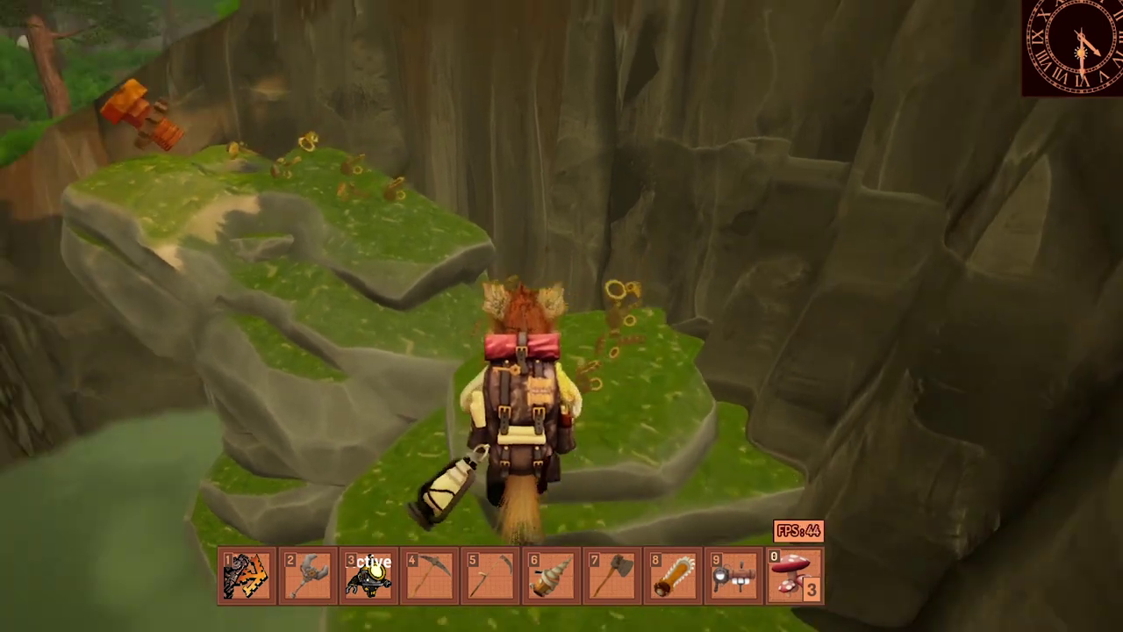
key(w)
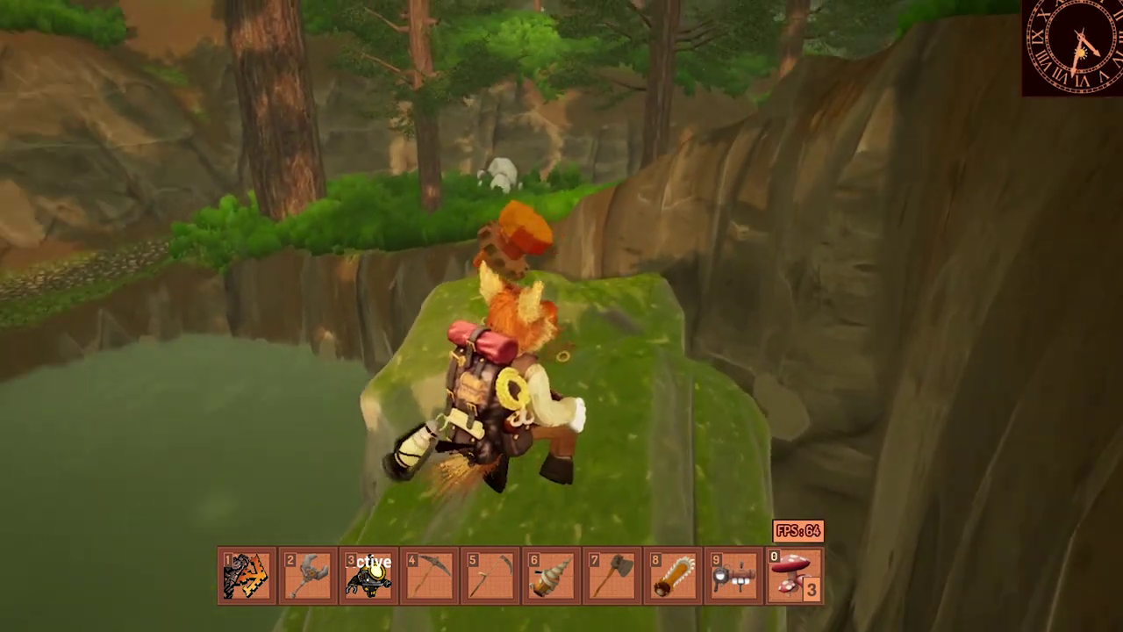
key(w)
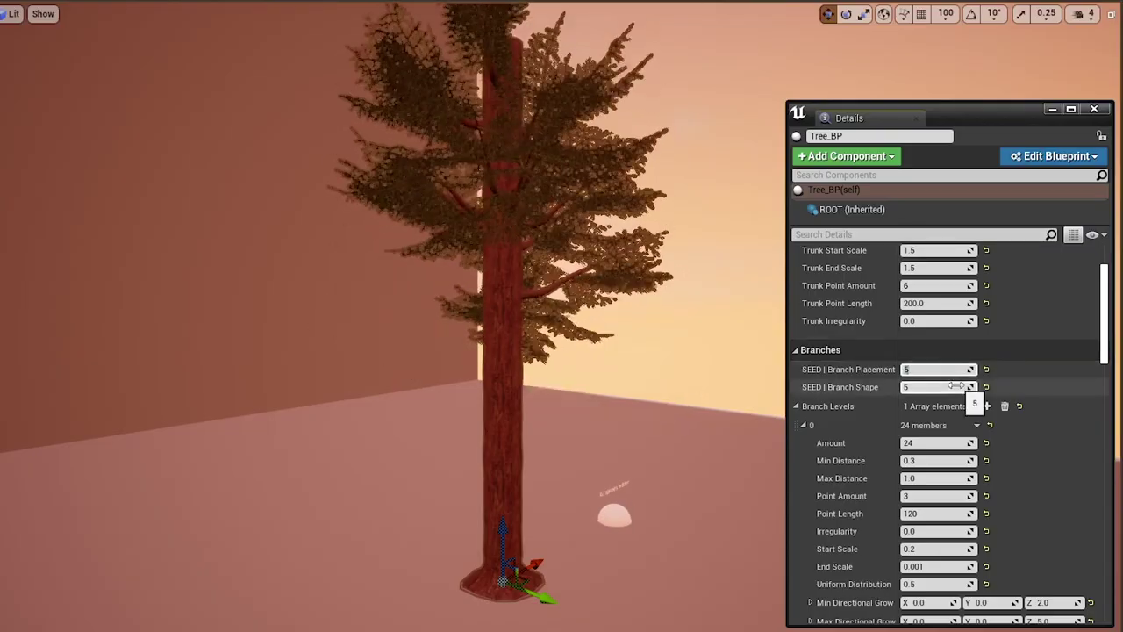
Change the Tree_BP branch placement seed, trying 5 and setting it to 1.
text(5)
key(Return)
text(1)
key(Return)
Try several branch amounts for the first branch level of the tree, ending at 60.
click(938, 442)
text(0)
key(Return)
text(500)
key(Return)
text(40)
key(Return)
text(50)
key(Return)
text(60)
key(Return)
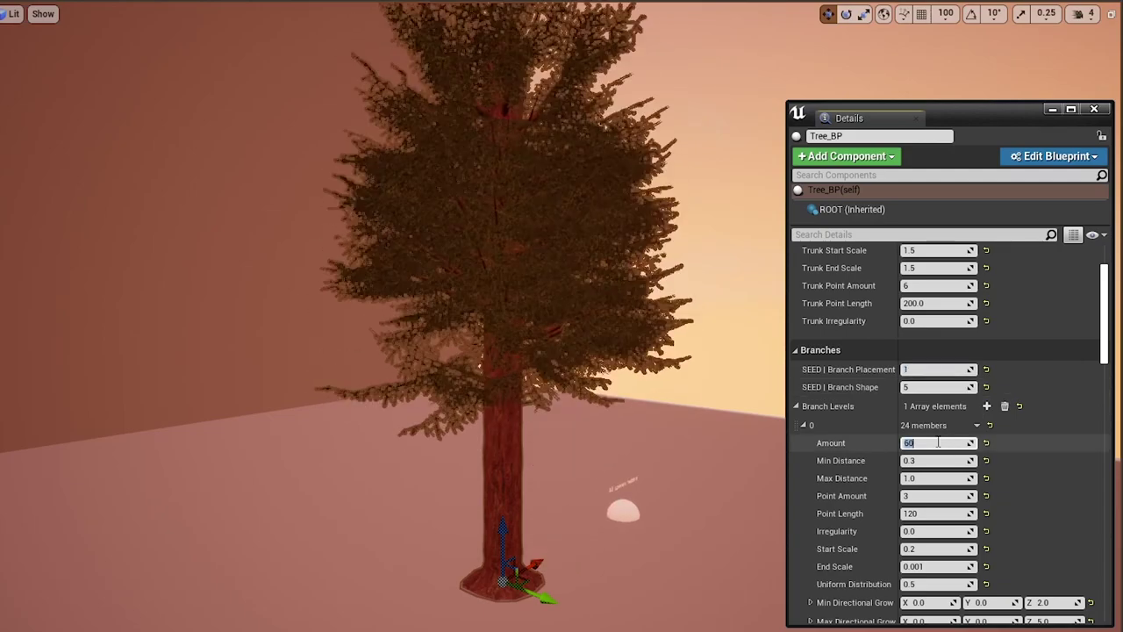
Set the first branch level's Min Distance to 0, then to 0.5, and enter 8 for another branch setting.
click(937, 460)
text(0)
key(Return)
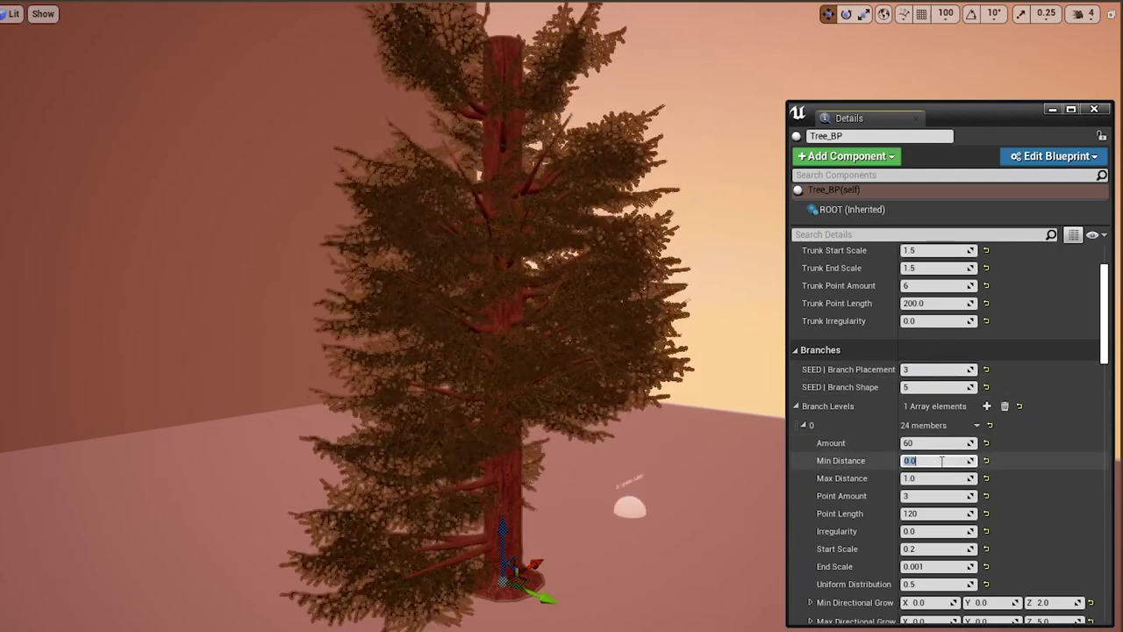
text(0.5)
key(Return)
scroll(941, 460, down, 1)
click(937, 472)
text(8)
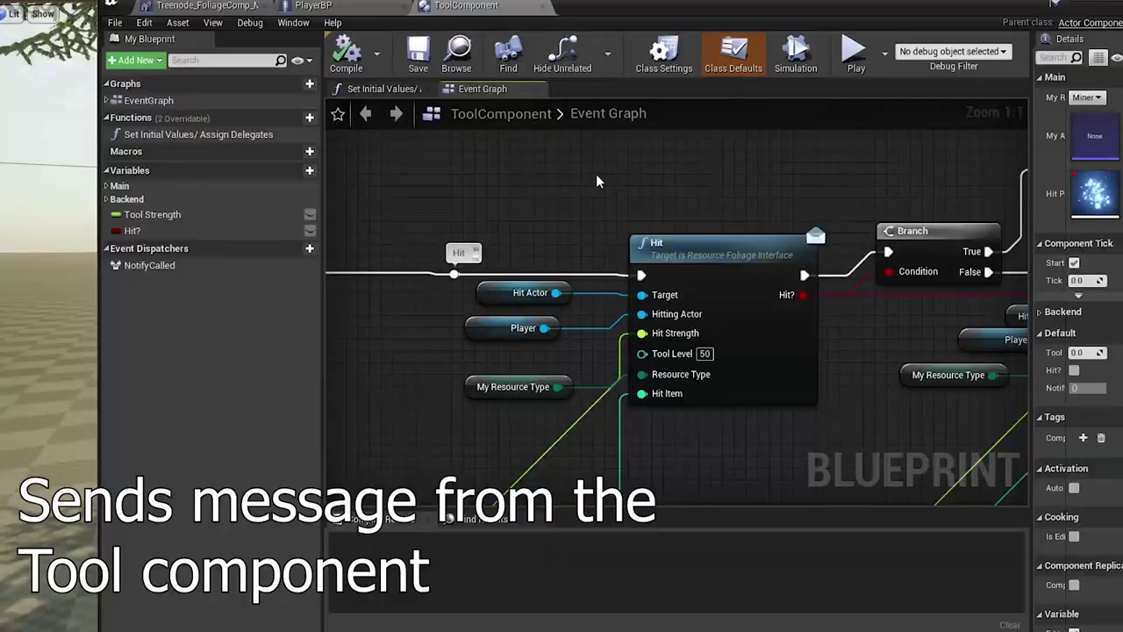
Review the Hit message call in the ToolComponent event graph and the Hit function in Treenode_FoliageComp_Master.
drag(596, 174, 835, 468)
drag(793, 393, 794, 369)
click(838, 440)
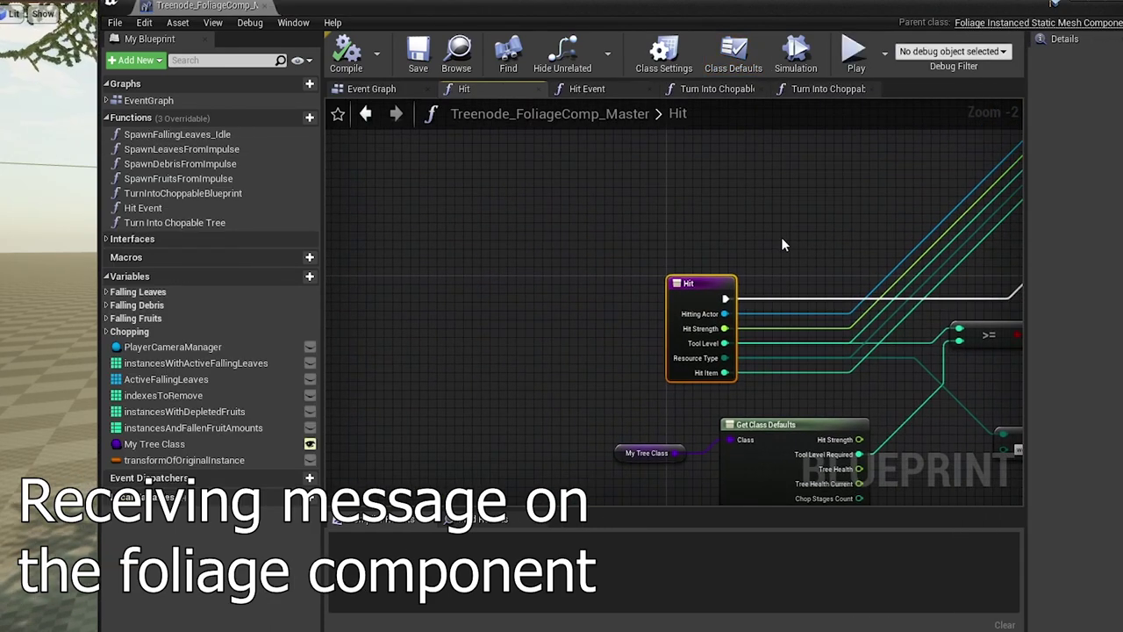
scroll(754, 251, up, 2)
click(753, 251)
right_drag(753, 251, 694, 203)
drag(532, 181, 757, 414)
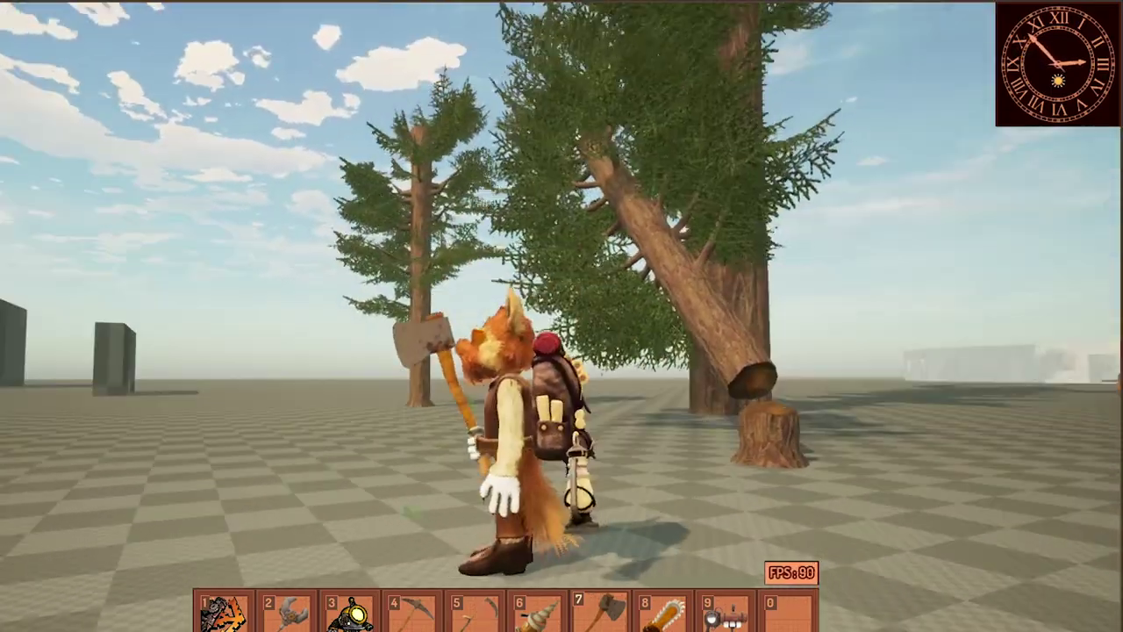
key(w)
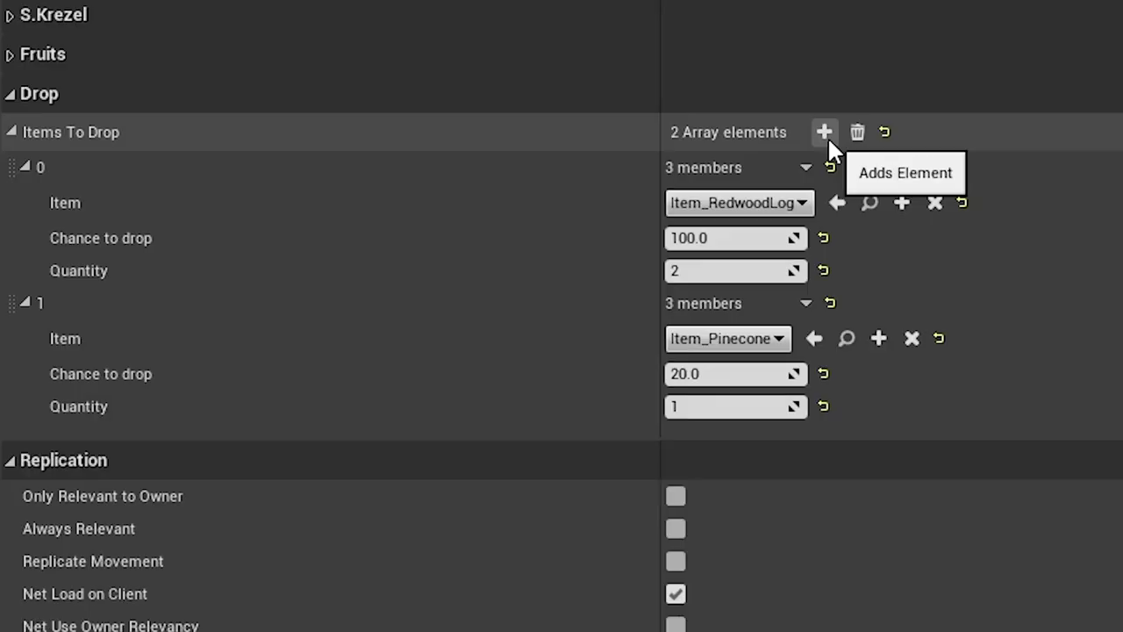
Add a third element to the tree's Items To Drop array and assign it the item found by searching "meat".
click(824, 133)
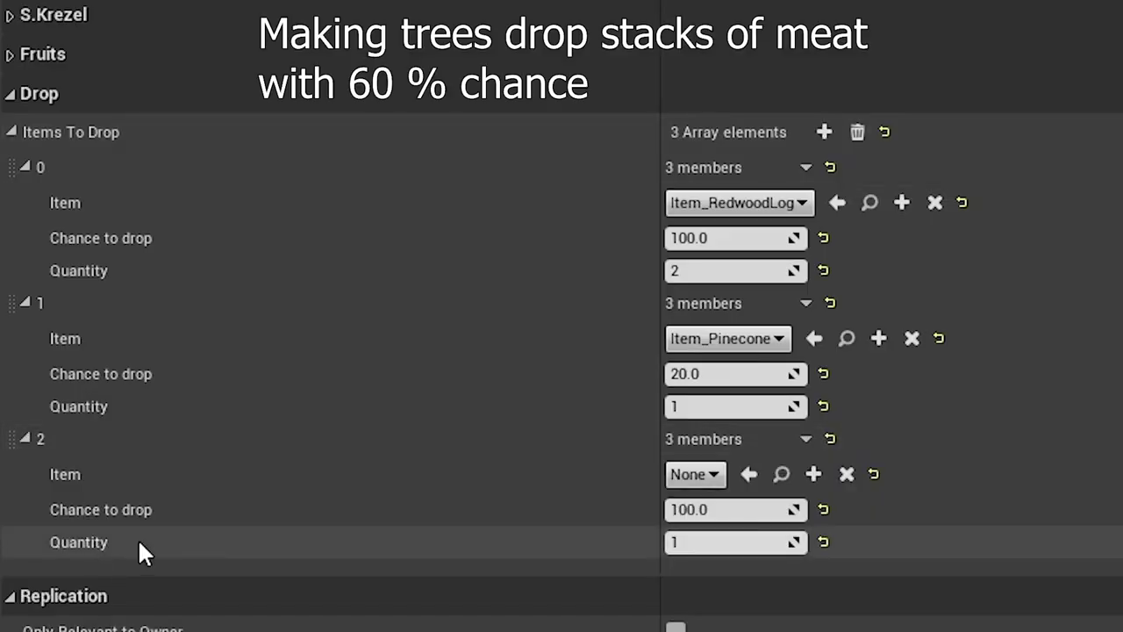
click(695, 474)
text(meat)
click(830, 566)
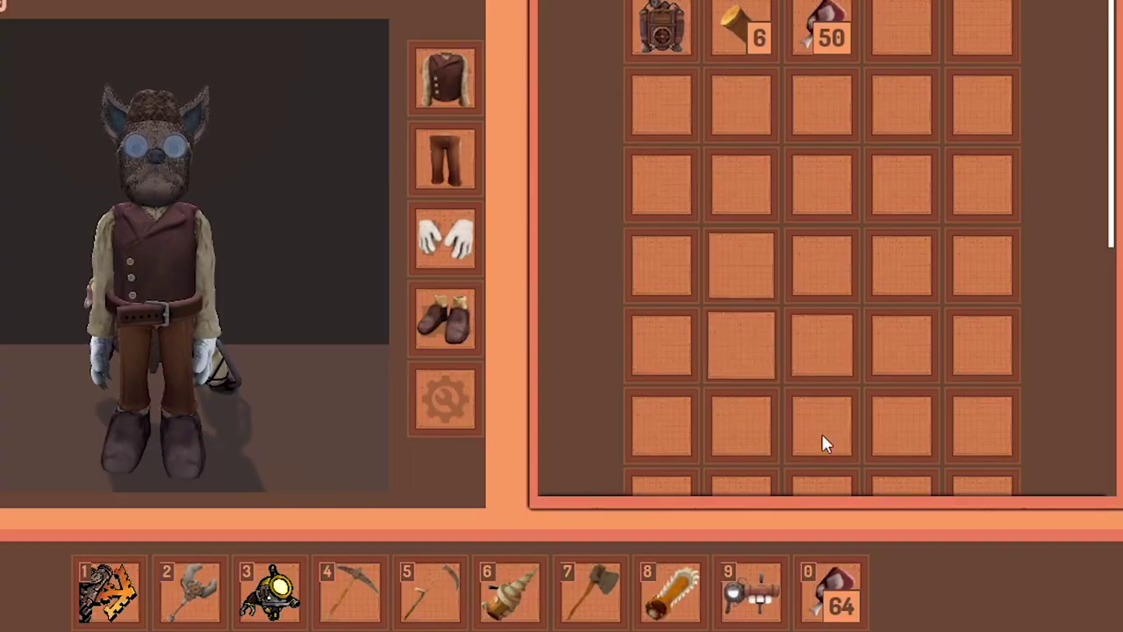
mouse_move(832, 602)
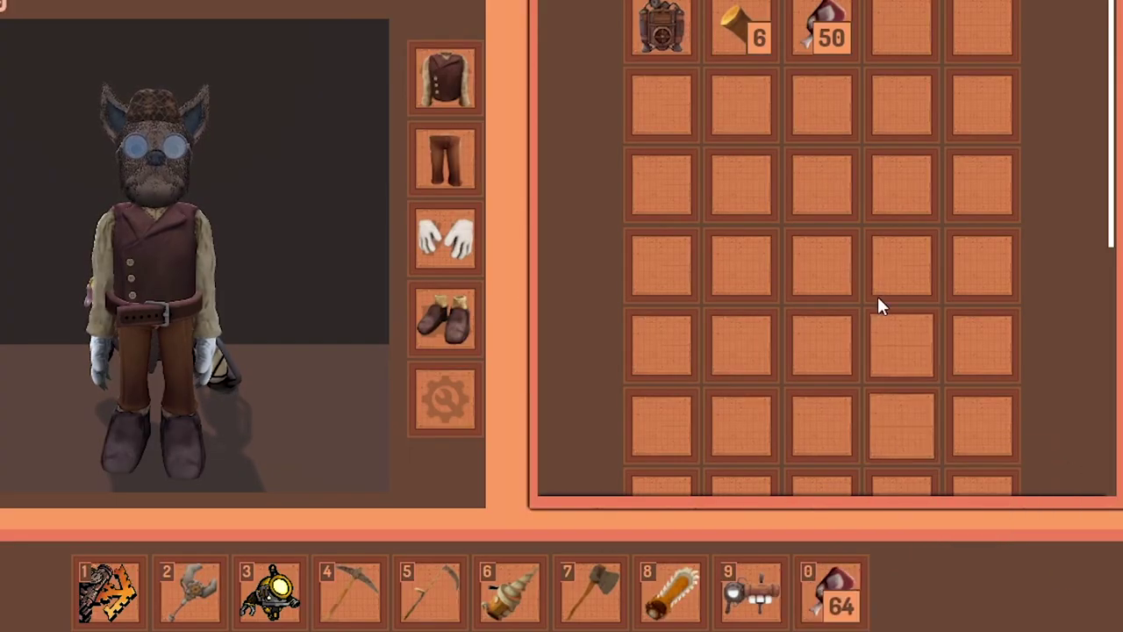
mouse_move(824, 16)
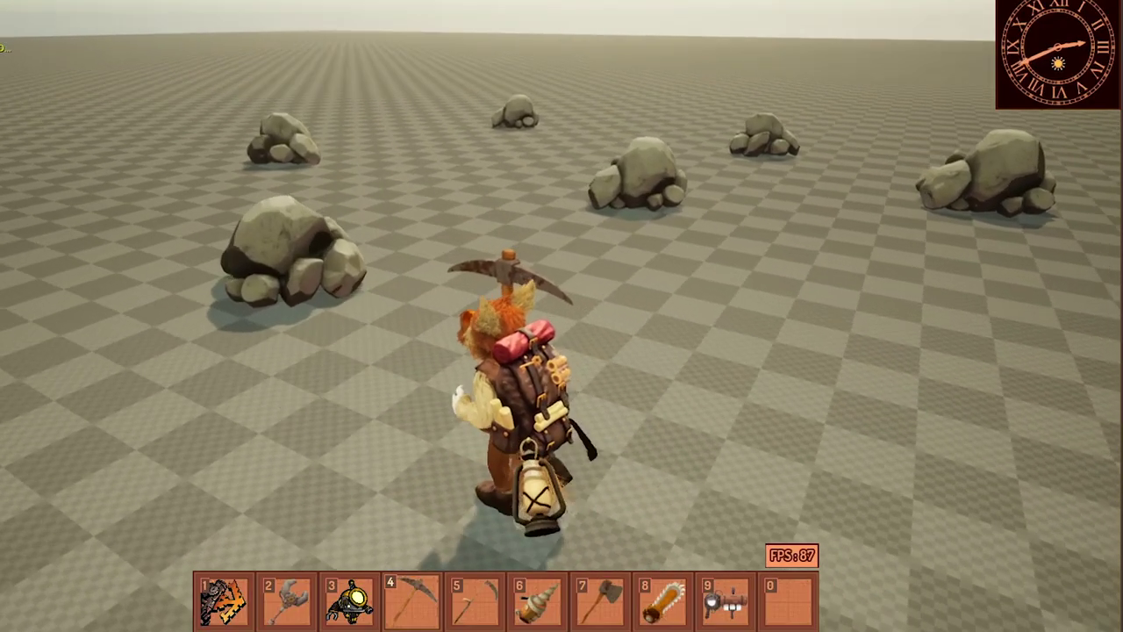
key(w)
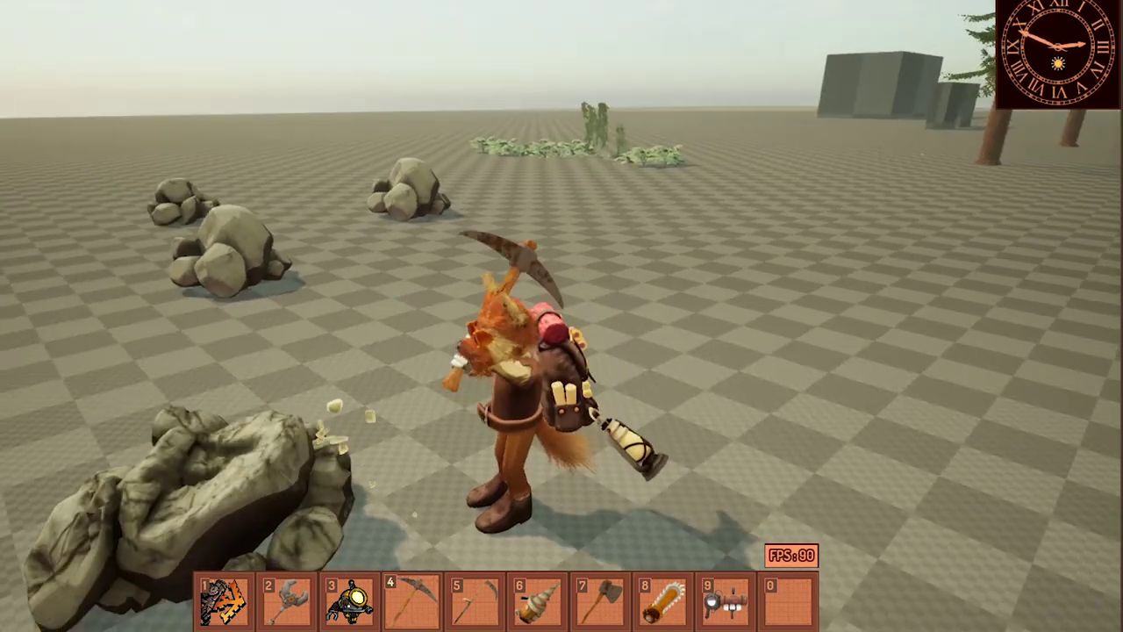
key(w)
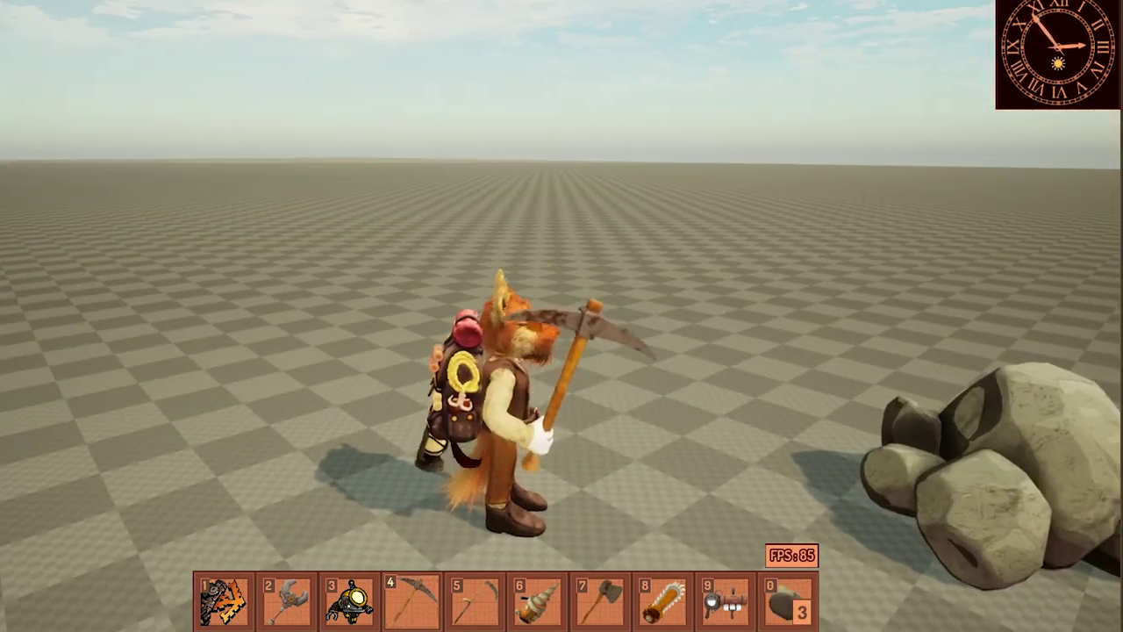
key(6)
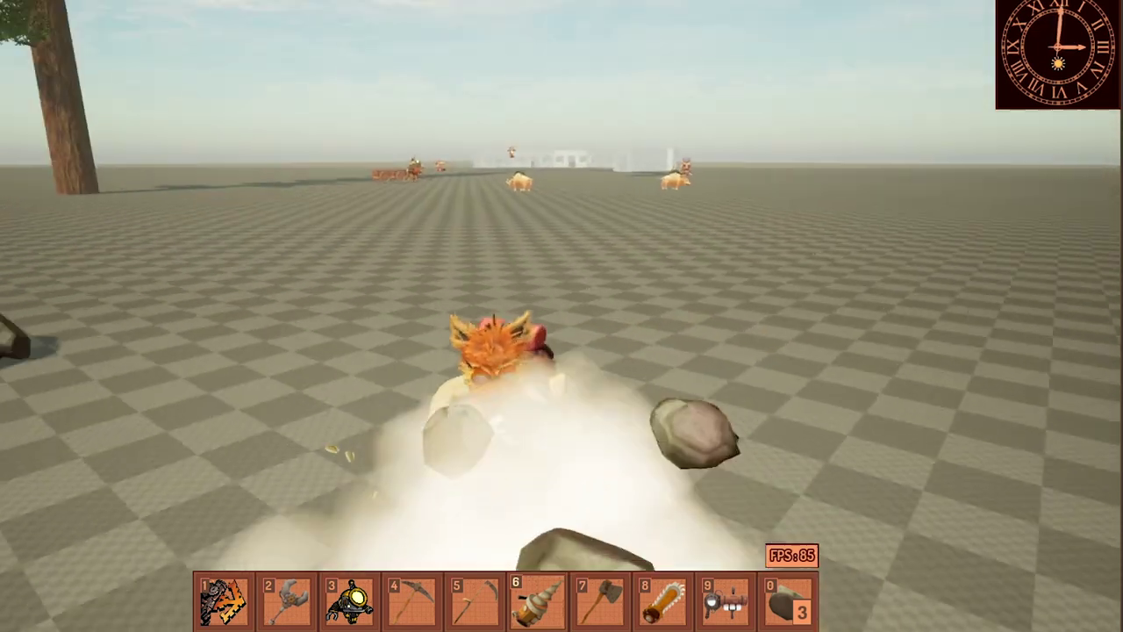
key(a)
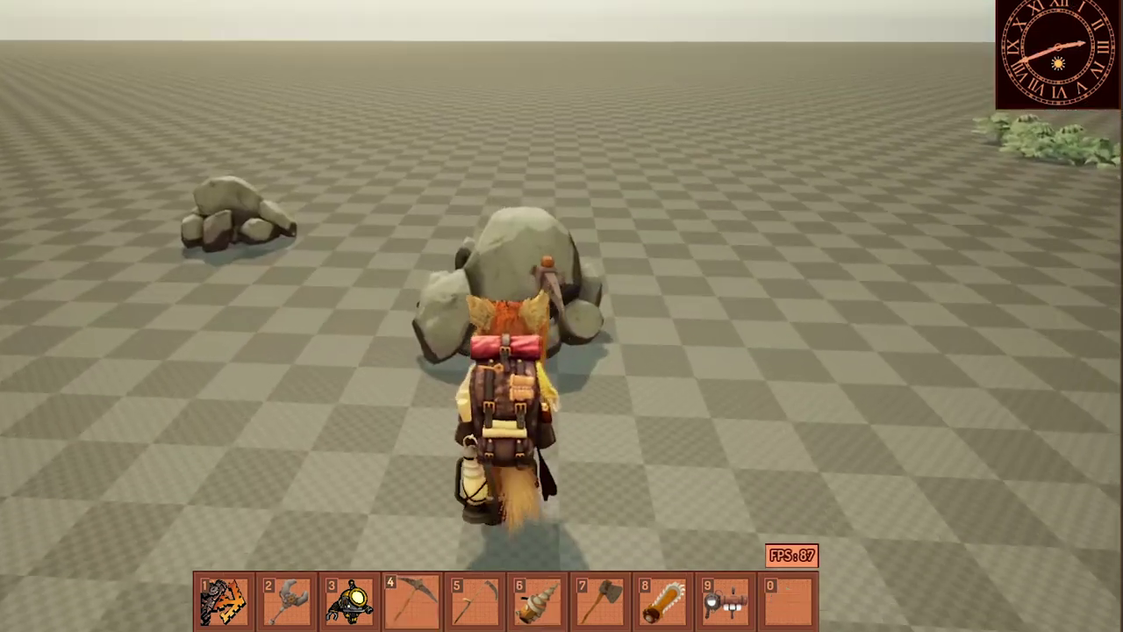
key(w)
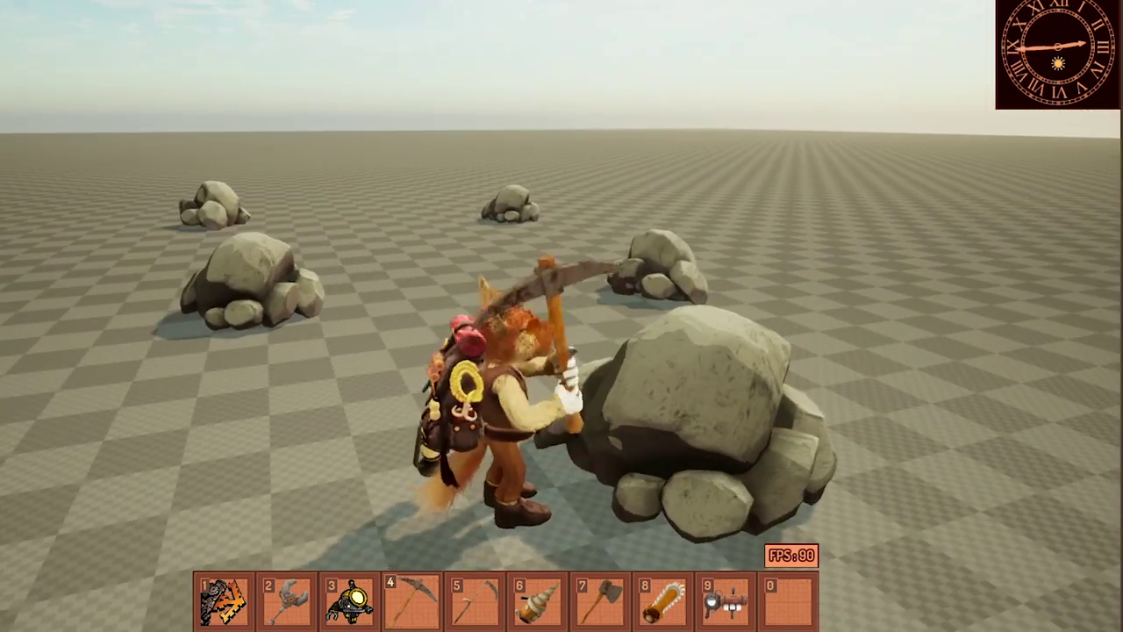
key(a)
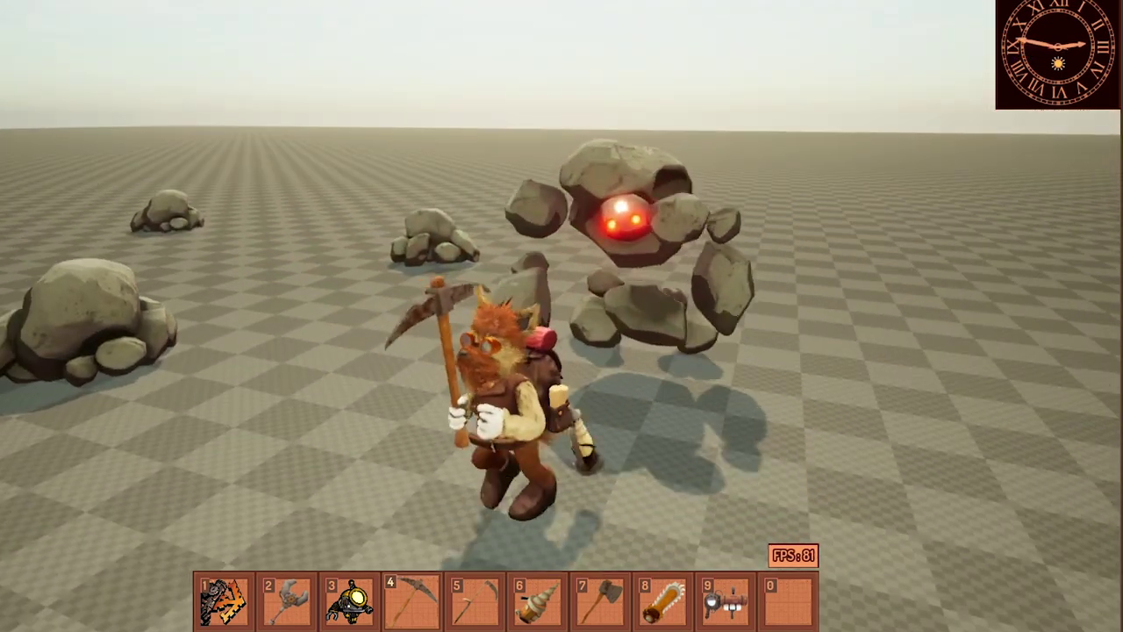
key(s)
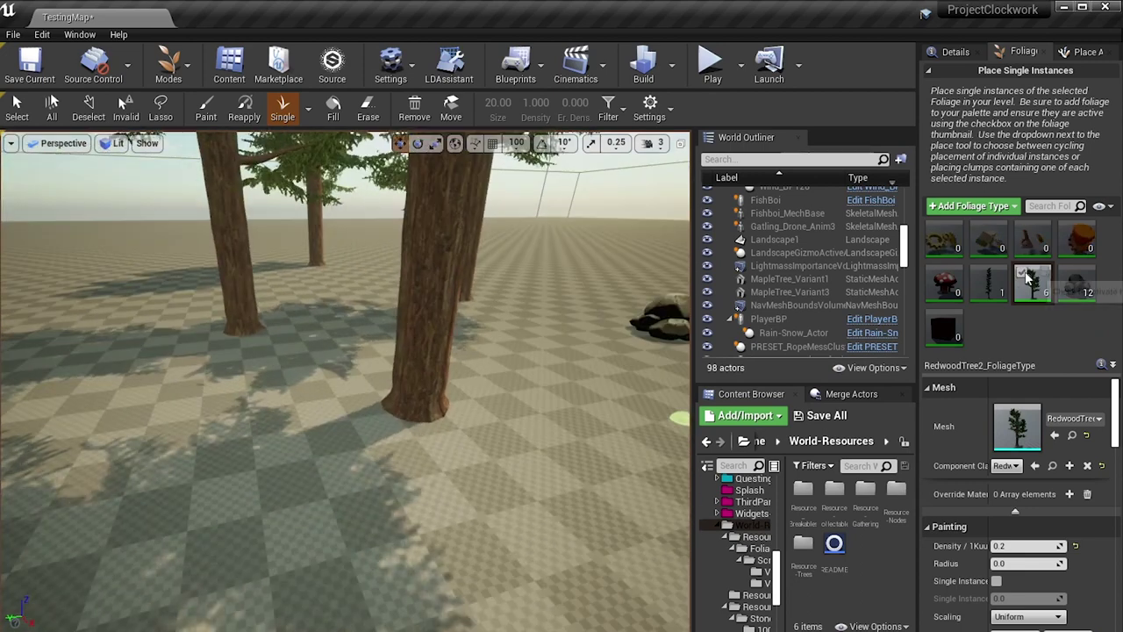
Place several single instances of the 5-Scrap_Var1 foliage on the ground around the redwood trunks.
click(1025, 275)
click(1069, 231)
click(473, 510)
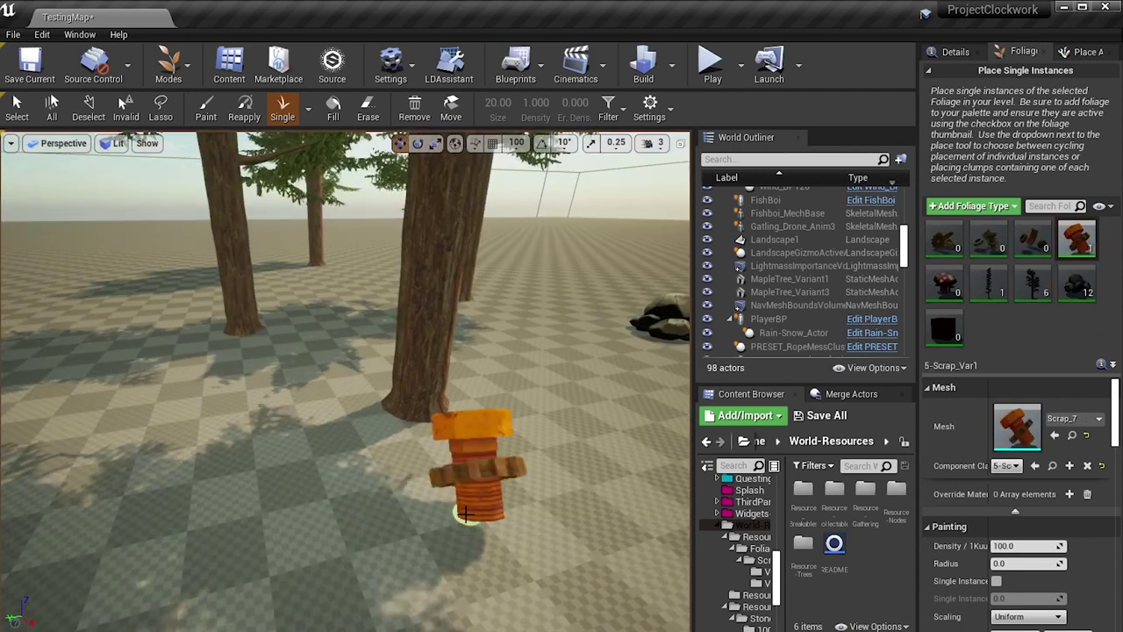
click(267, 458)
click(321, 377)
click(219, 605)
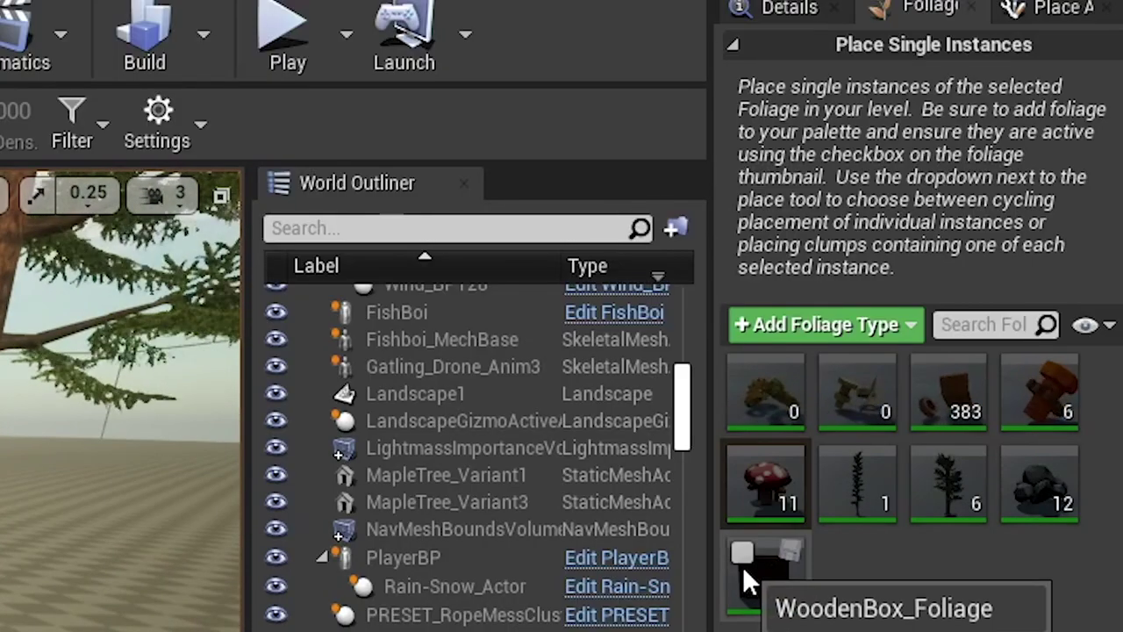
Paint WoodenBox_Foliage densely across the ground, then play-test the level by smashing through the crates.
click(753, 569)
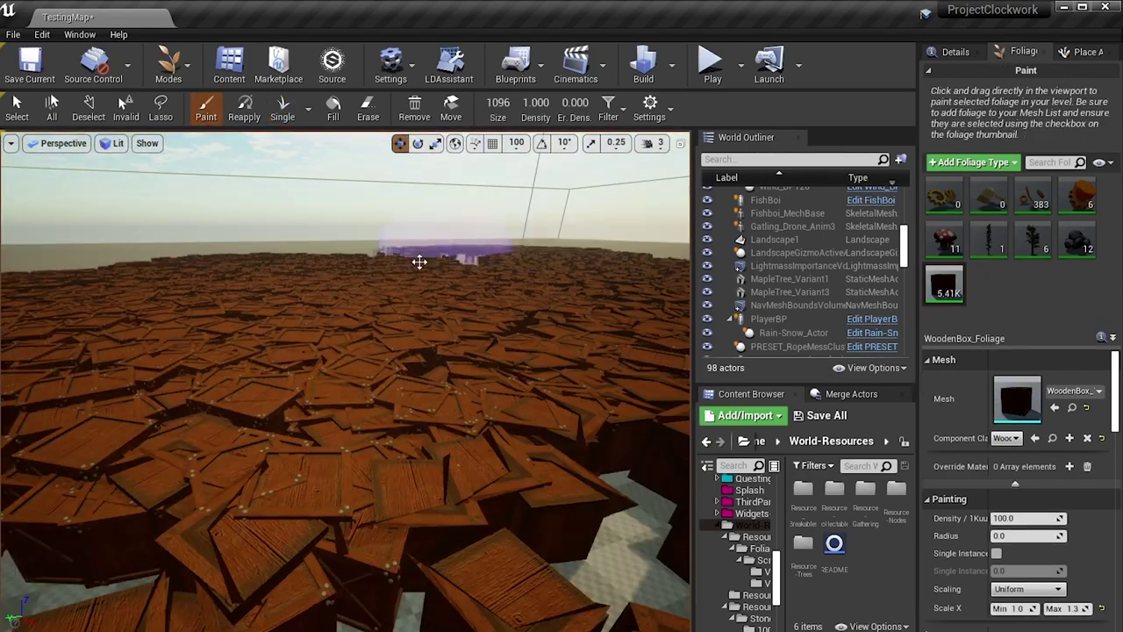
mouse_move(419, 261)
right_down()
mouse_move(452, 324)
mouse_move(451, 289)
mouse_move(421, 404)
right_up()
click(452, 323)
key(alt+p)
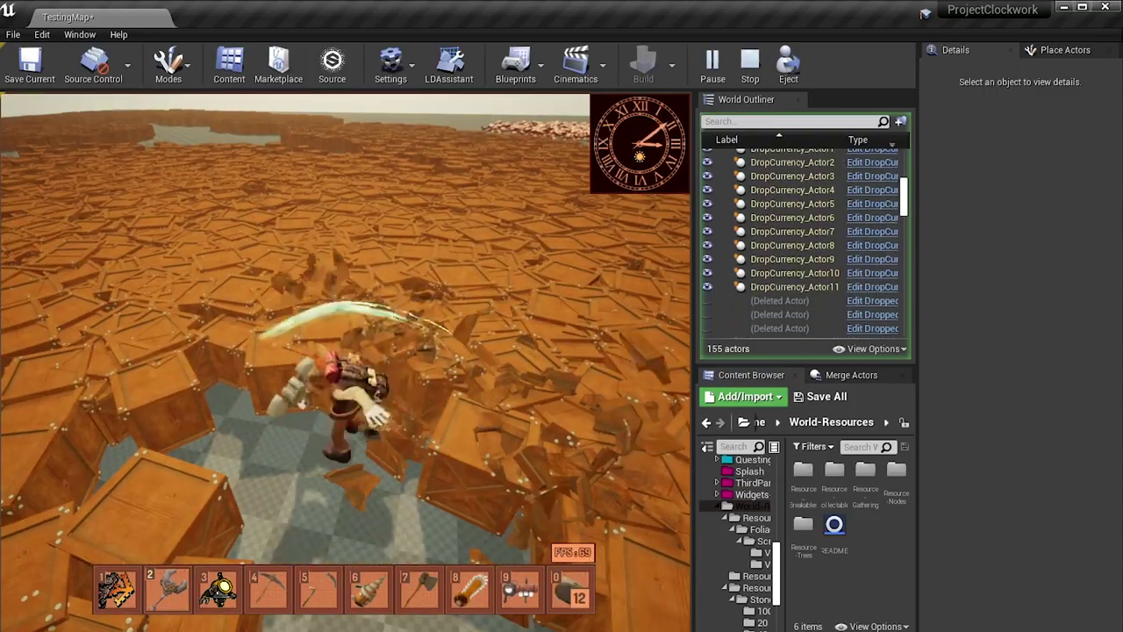
key(w)
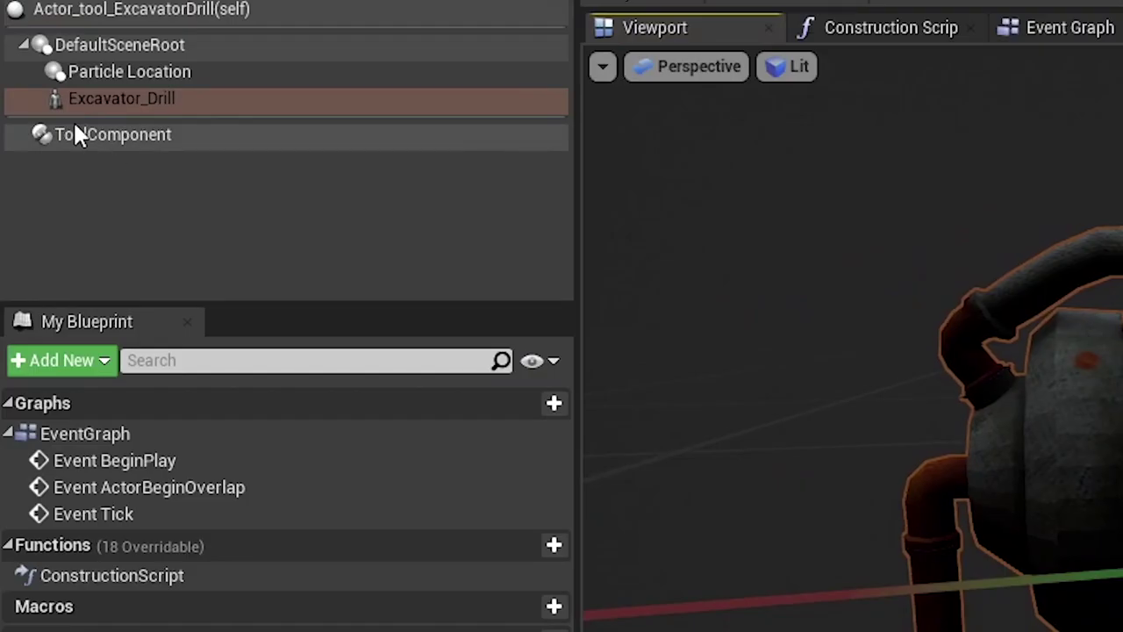
In the Excavator Drill blueprint, set the ToolComponent's My Resource Type to Mineral.
click(48, 140)
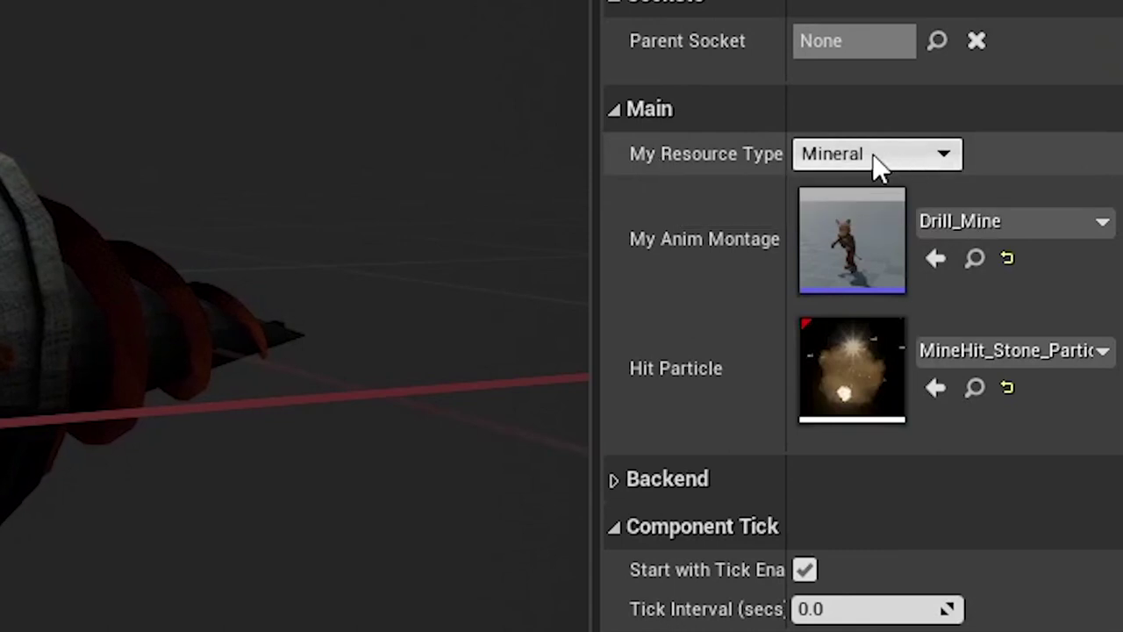
click(876, 157)
click(826, 189)
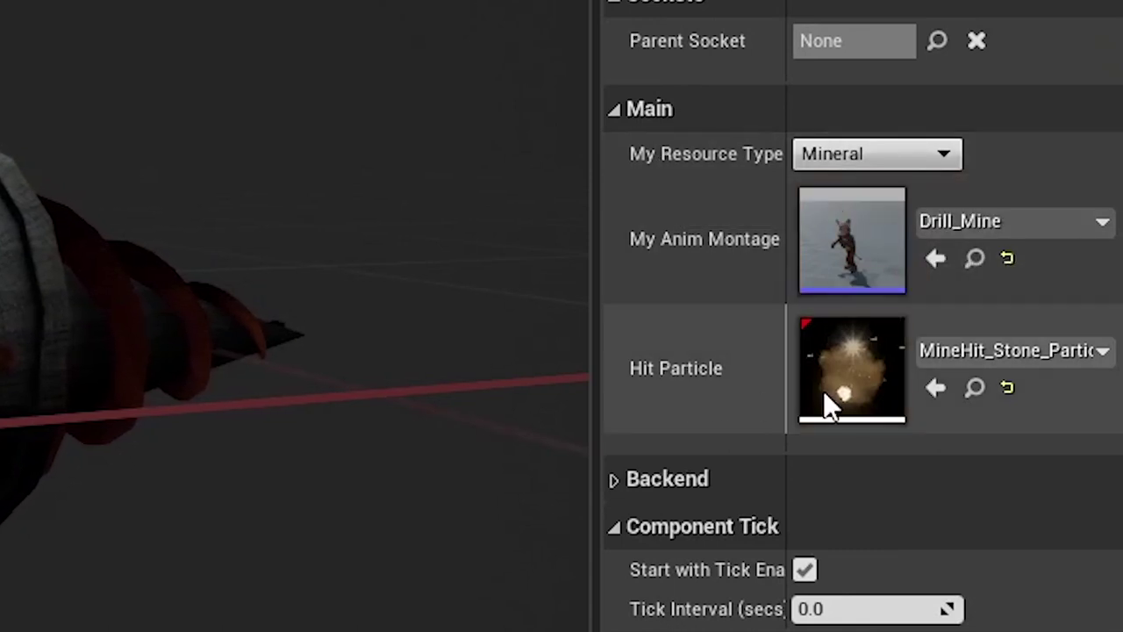
Open the drill's Drill_Mine animation montage and examine the character's mining motion and its loop section.
double_click(860, 259)
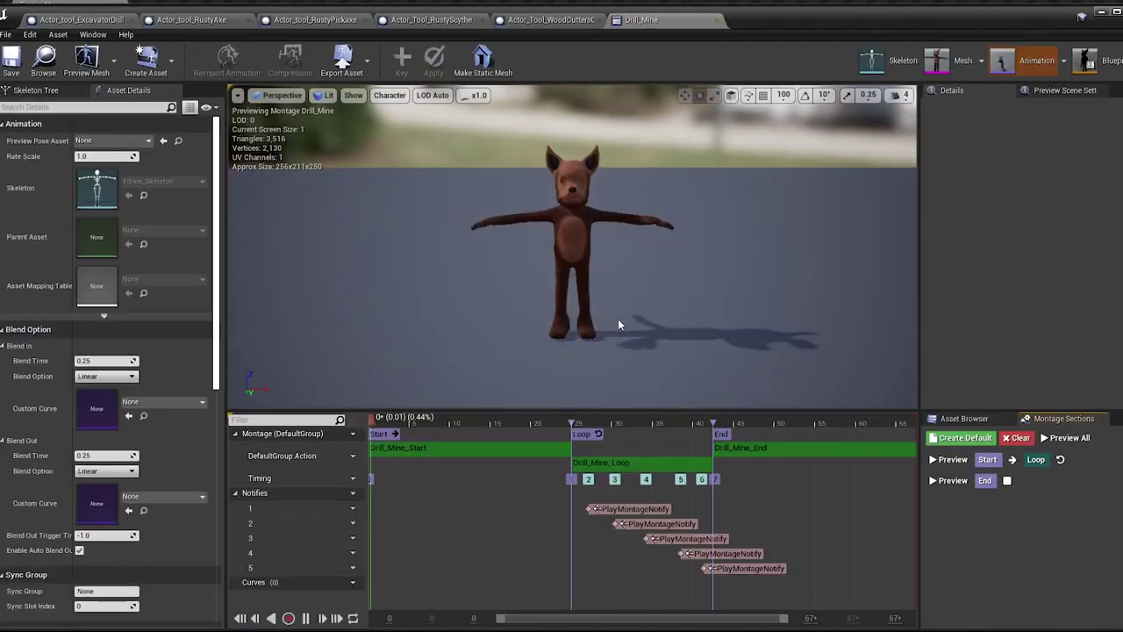
drag(532, 314, 636, 313)
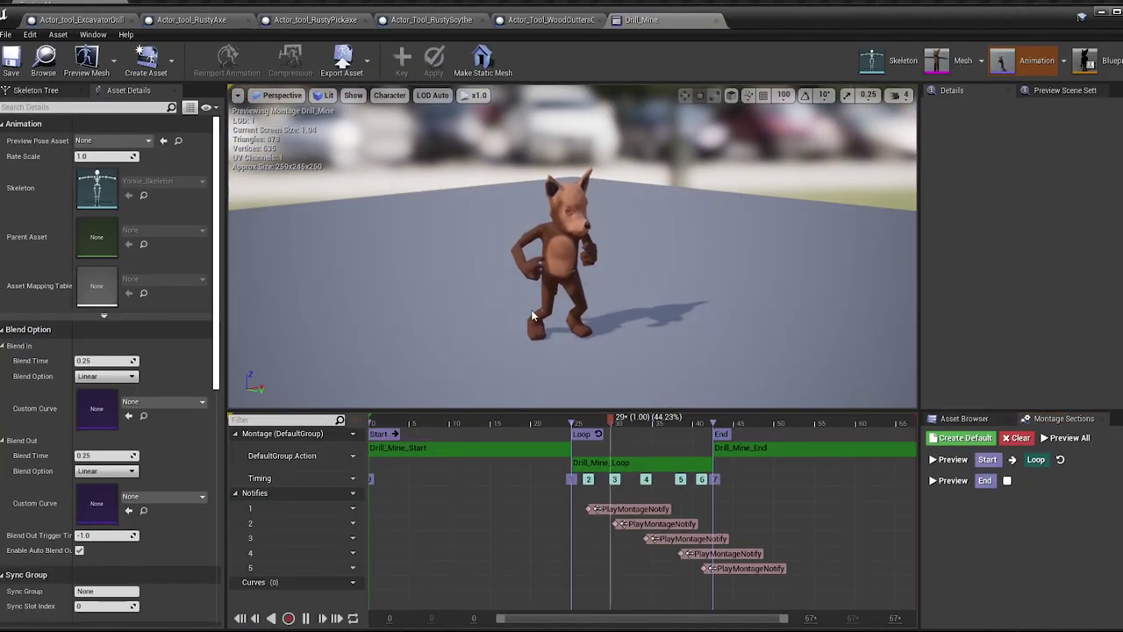
click(632, 421)
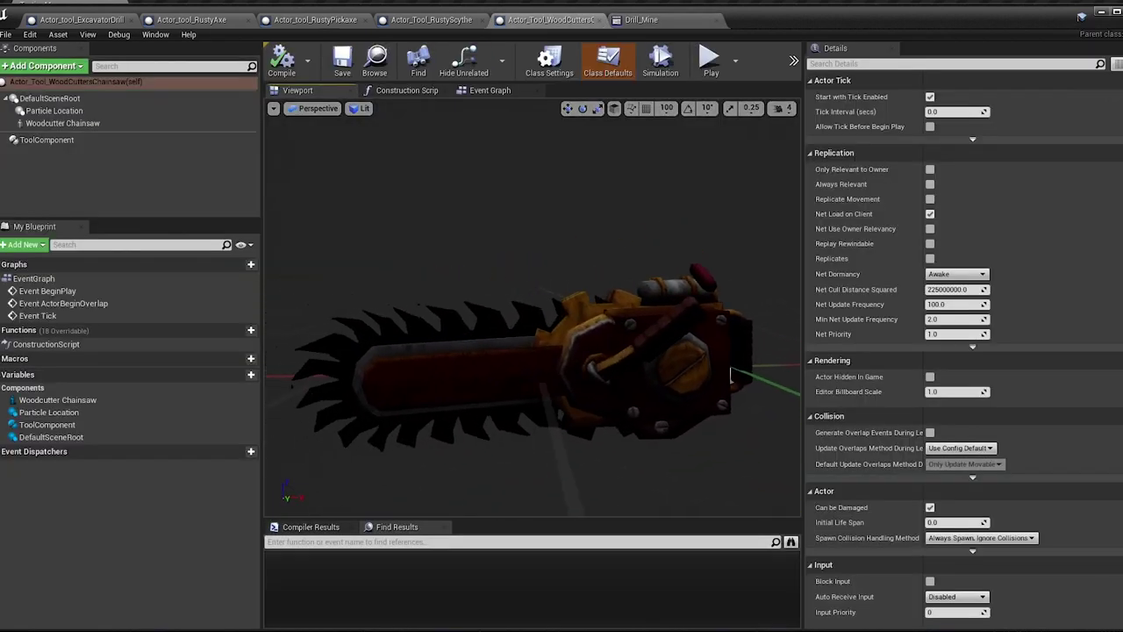
Inspect the Woodcutters Chainsaw blueprint's mesh and ToolComponent settings, and open its Chainsaw_Chop montage.
drag(491, 307, 723, 307)
click(62, 123)
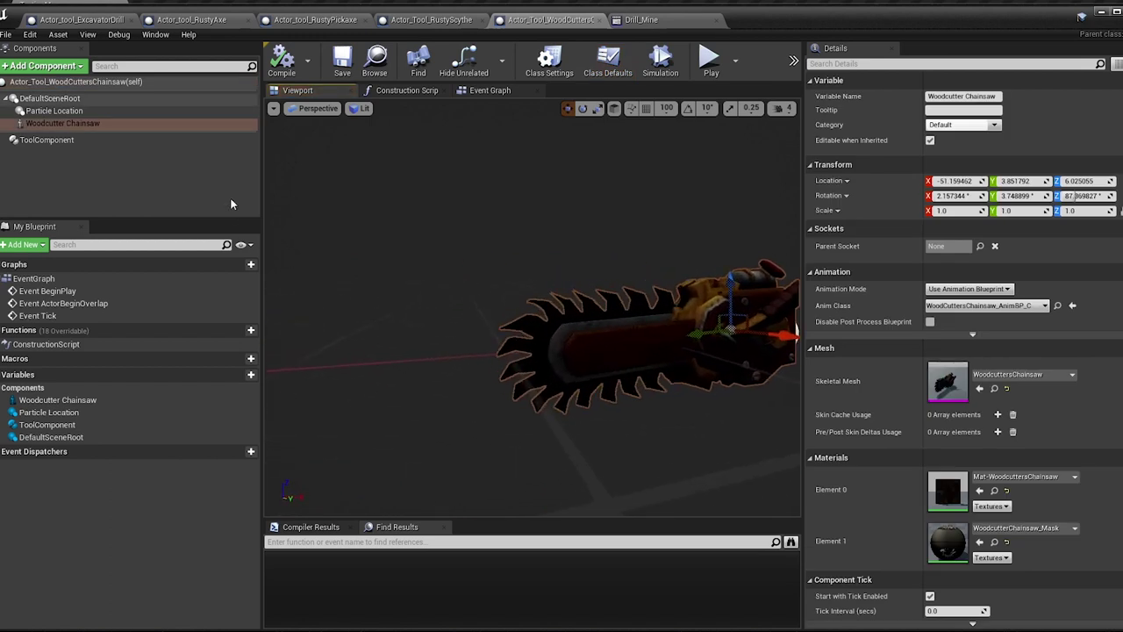
click(52, 140)
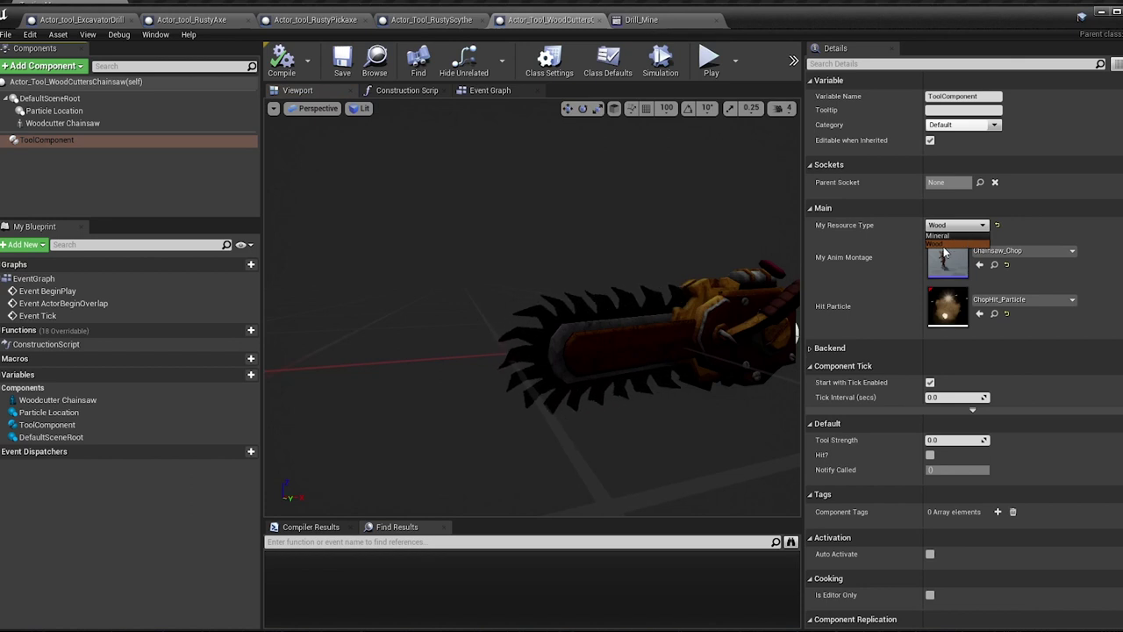
double_click(947, 262)
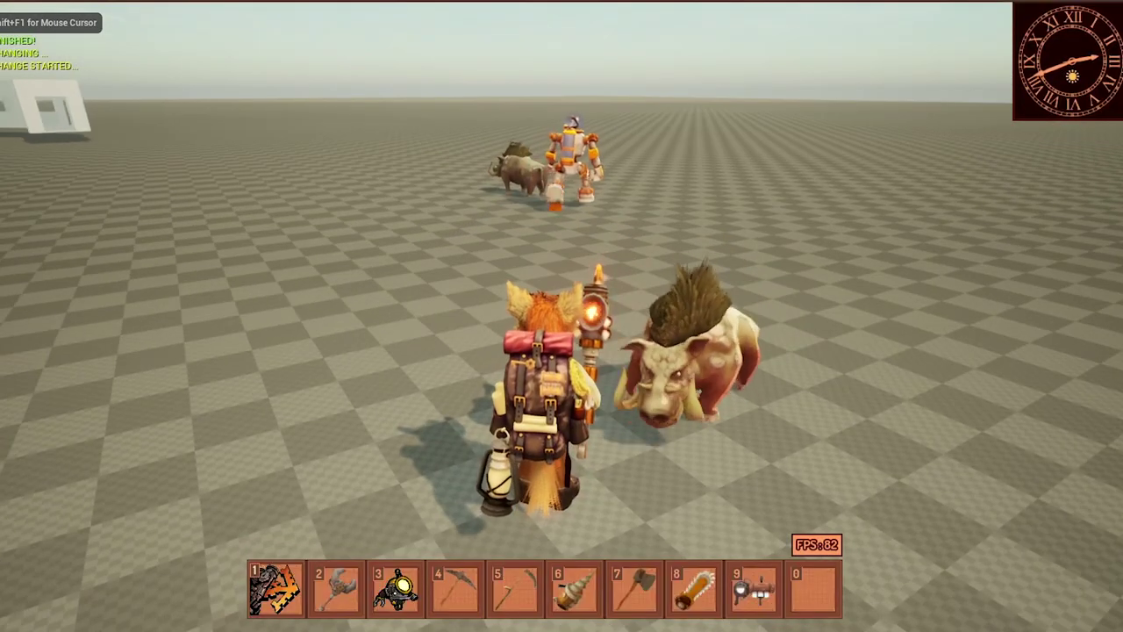
Play-test combat by attacking the Stoneskin Boar with the slot 2 weapon, then approach the mech and other boar with the slot 1 weapon.
key(2)
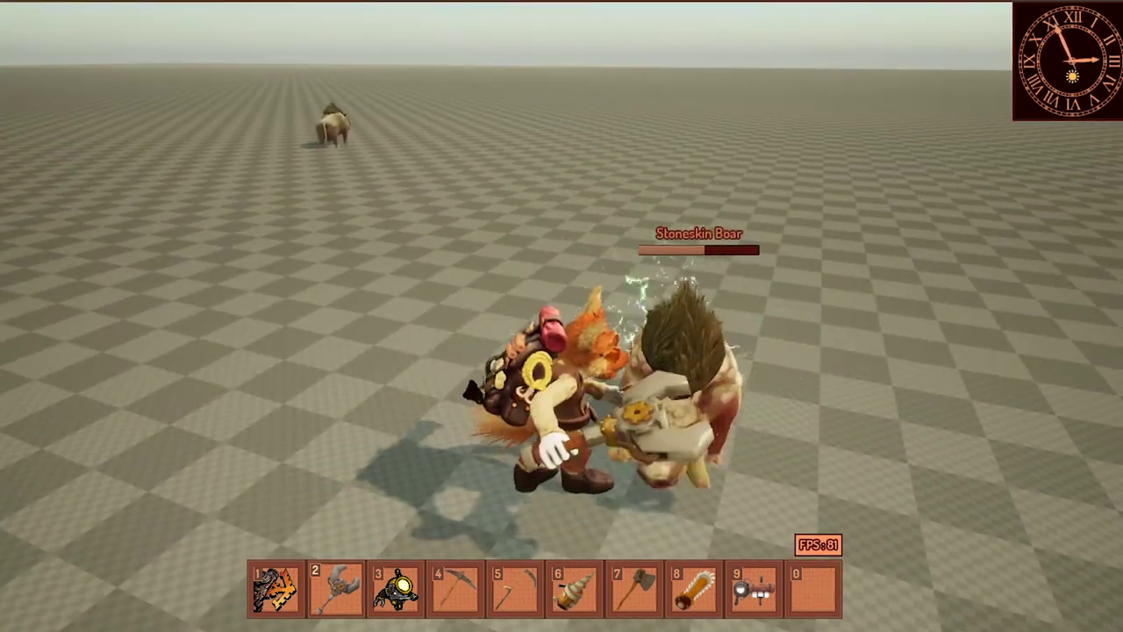
key(1)
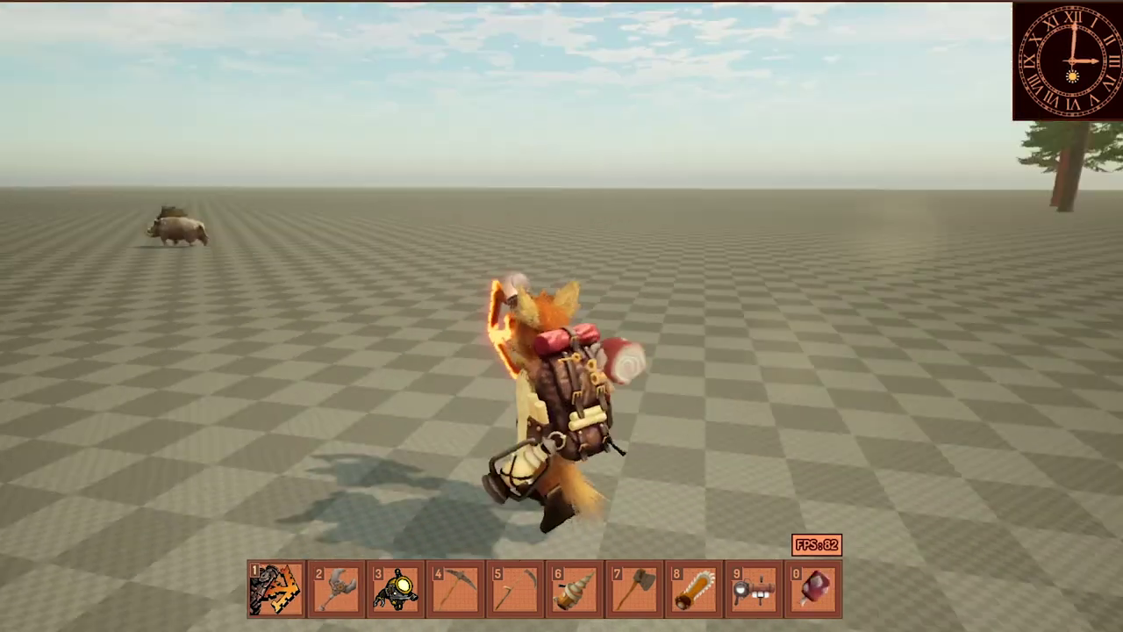
key(w)
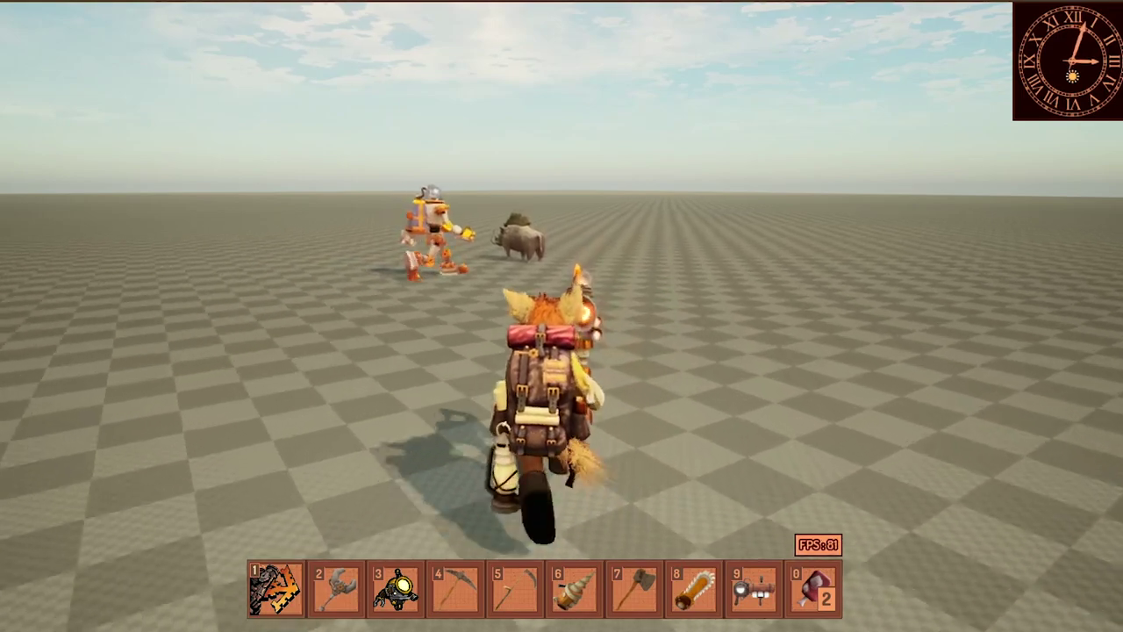
key(a)
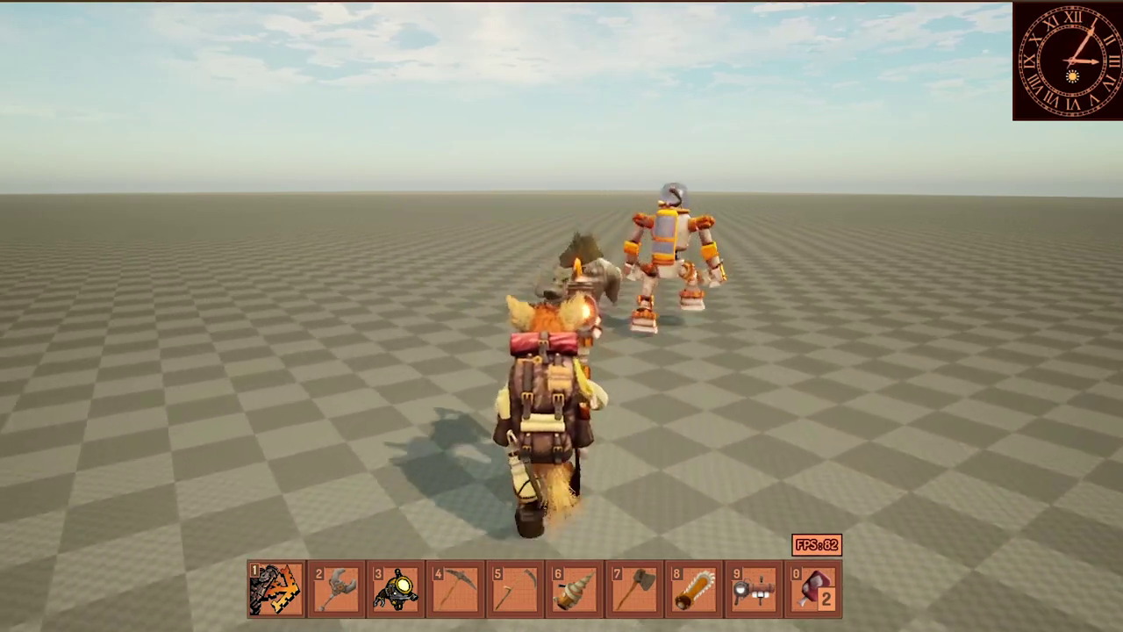
key(w)
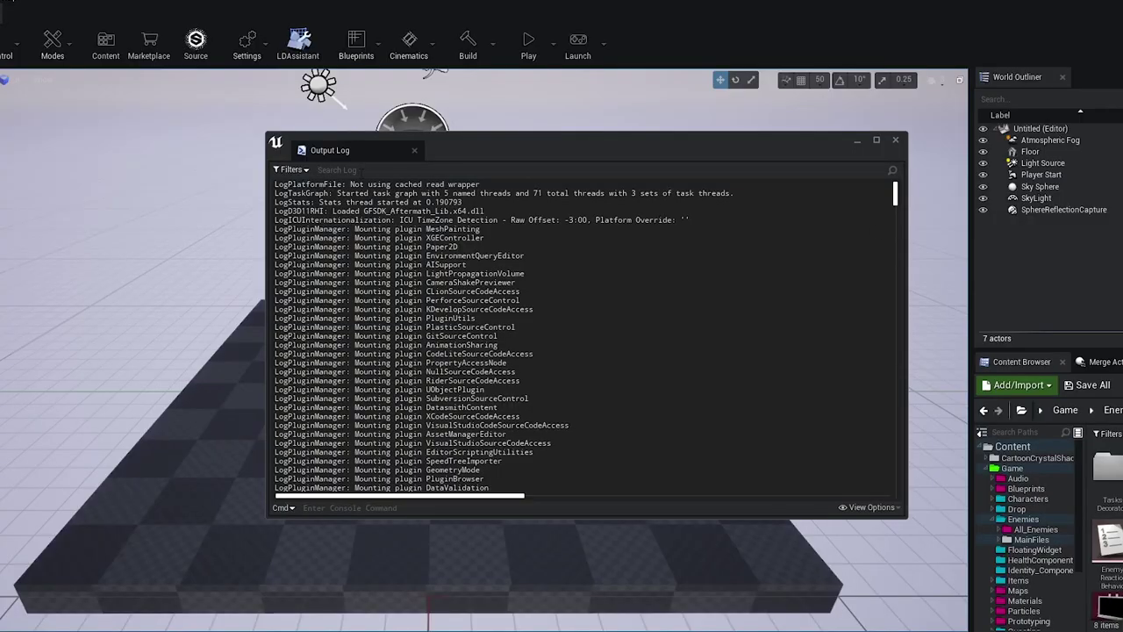
Search the editor's Output Log for "su".
text(su)
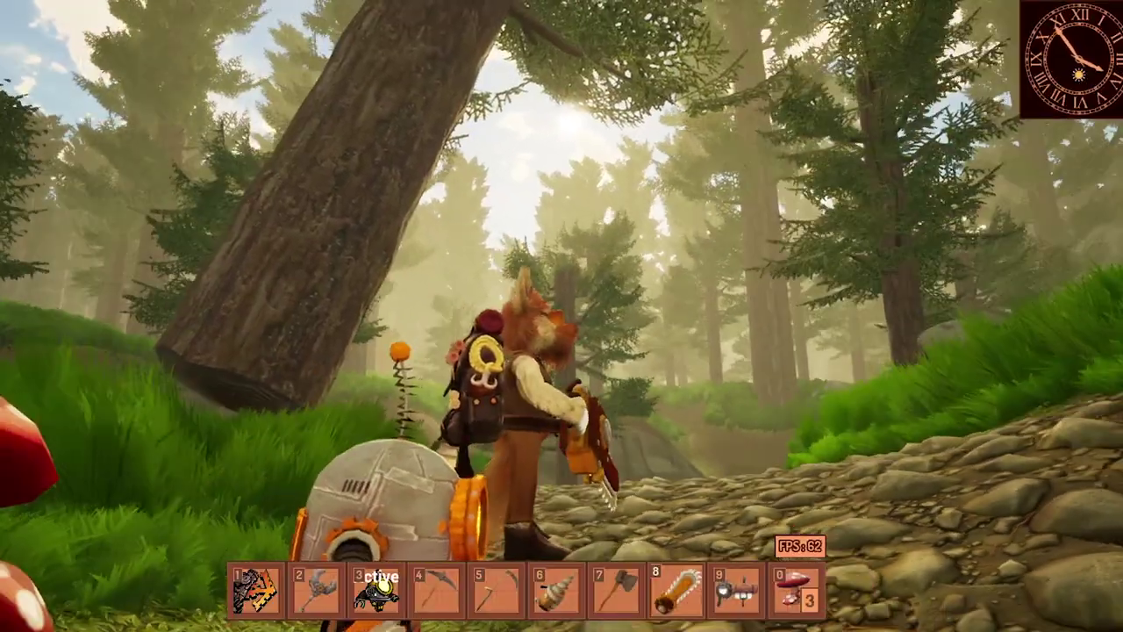
Play-test the forest level with the chainsaw equipped, moving past the falling tree and across the grassy hill.
key(w)
key(w)
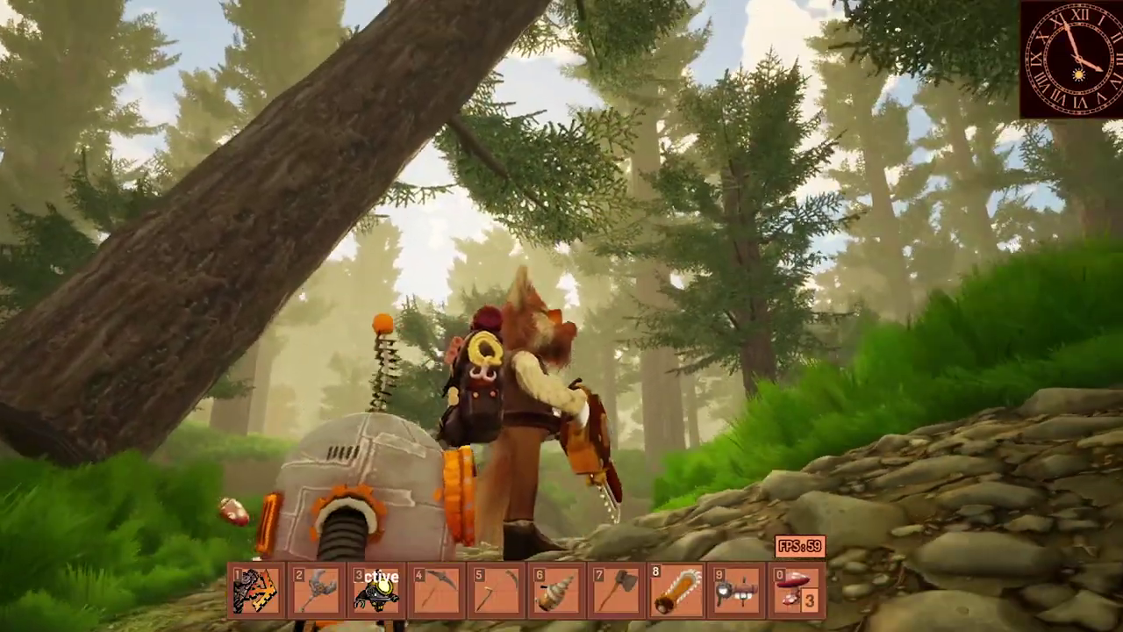
key(s)
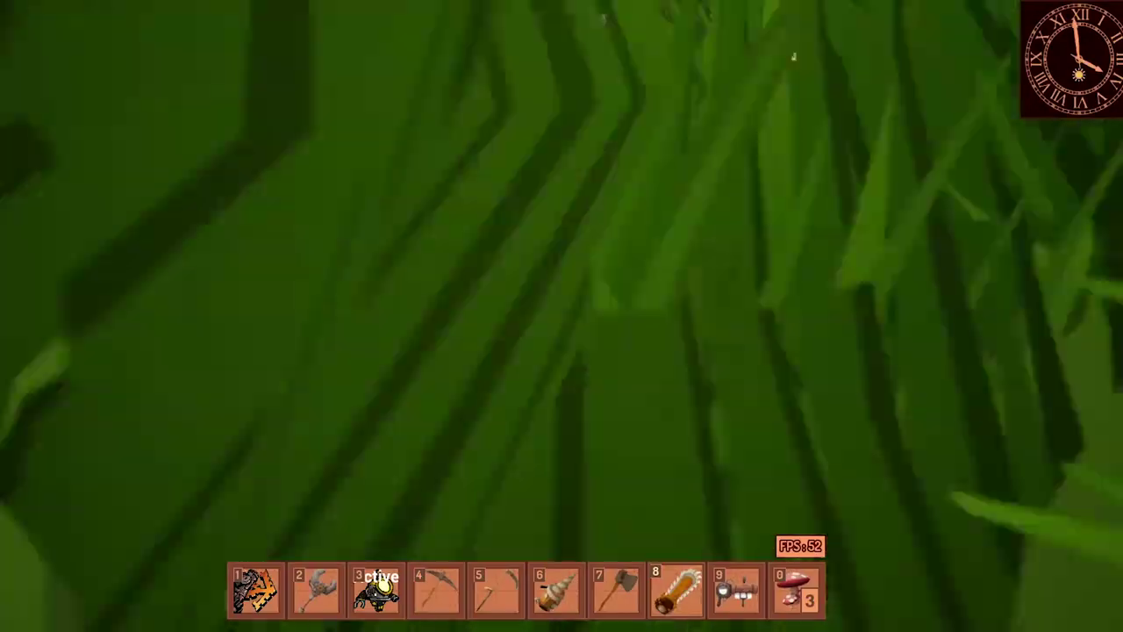
key(w)
key(w)
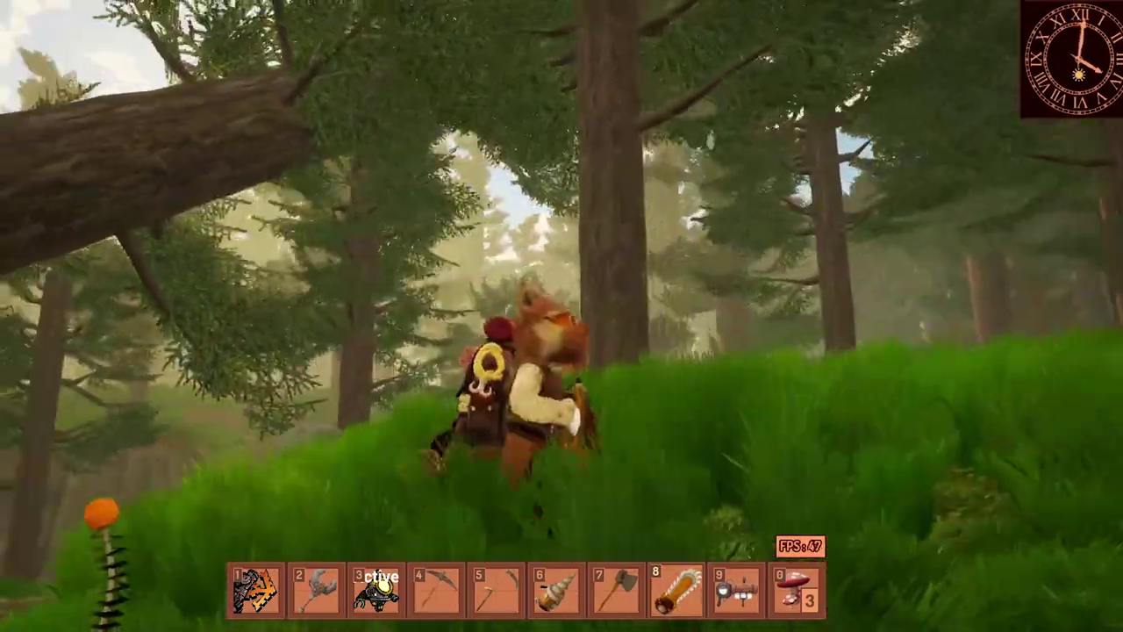
key(w)
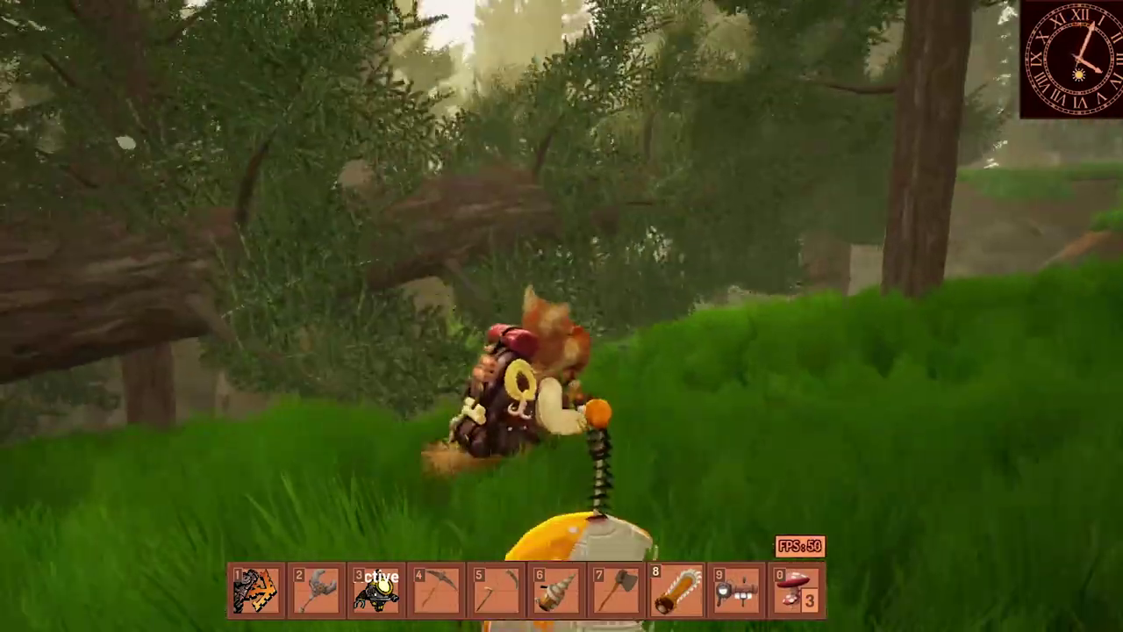
key(w)
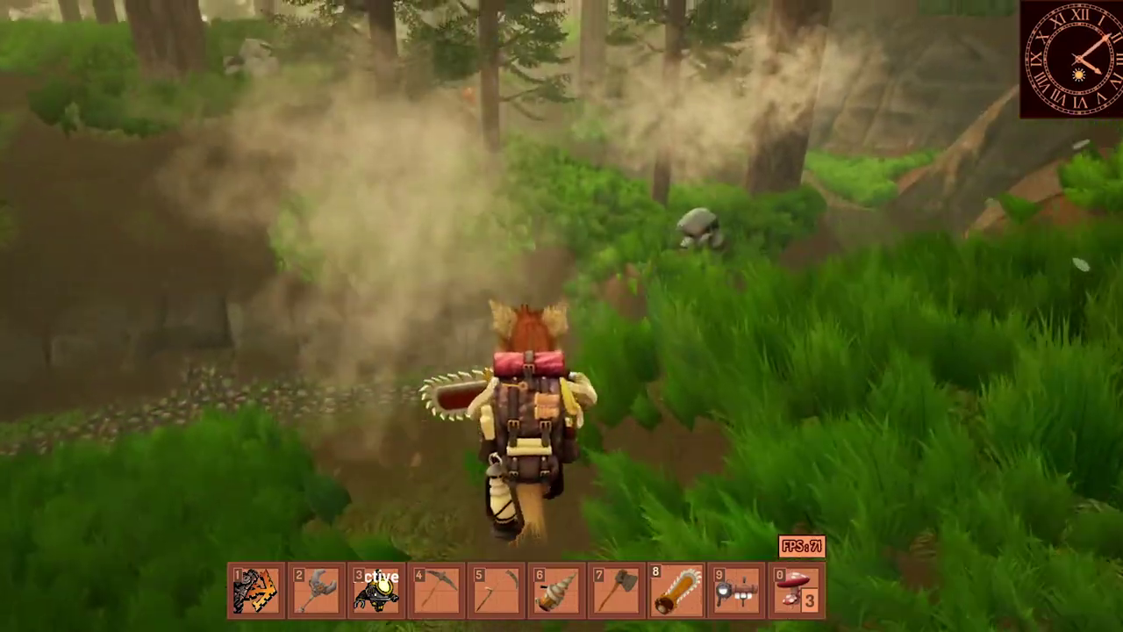
Follow the cobblestone path through the forest to the pond and its rock ledges, trying different hotbar items.
key(w)
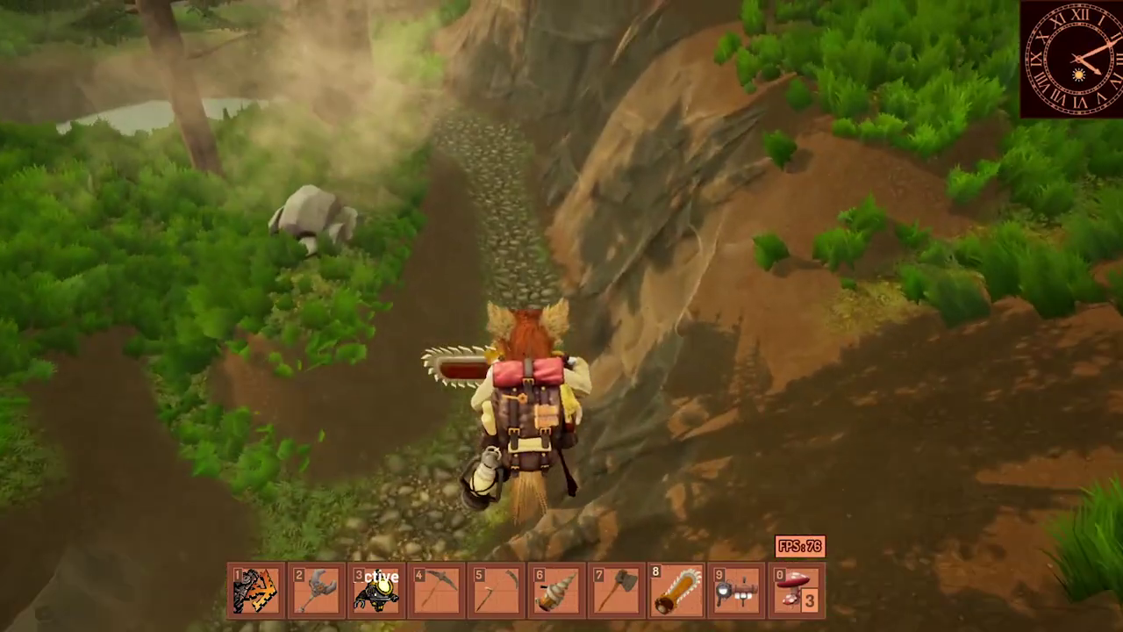
key(w)
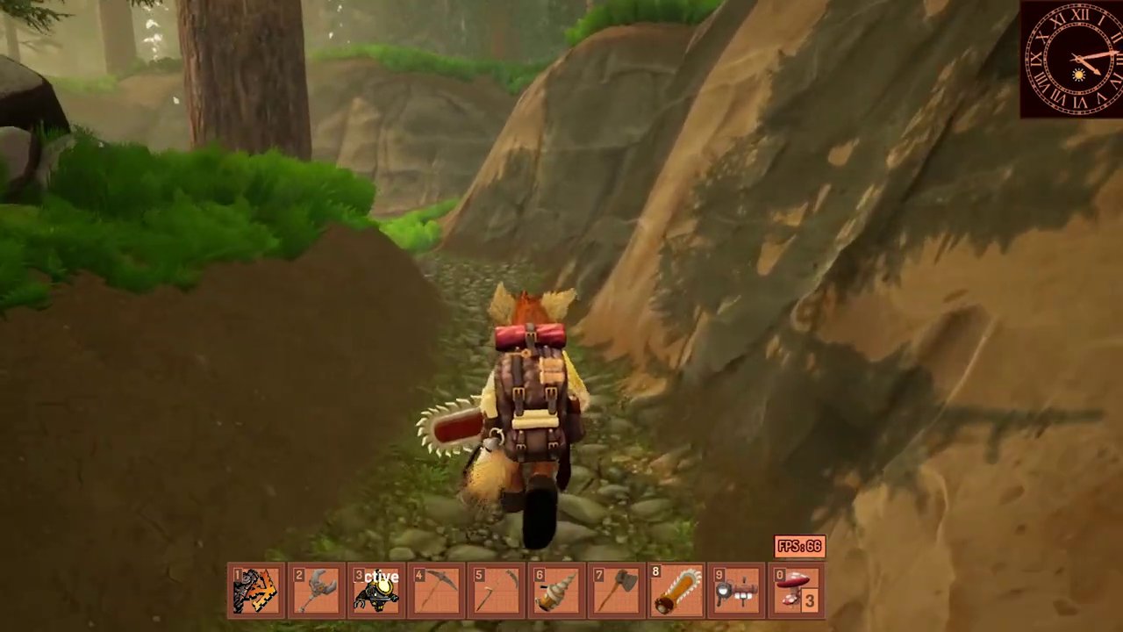
key(w)
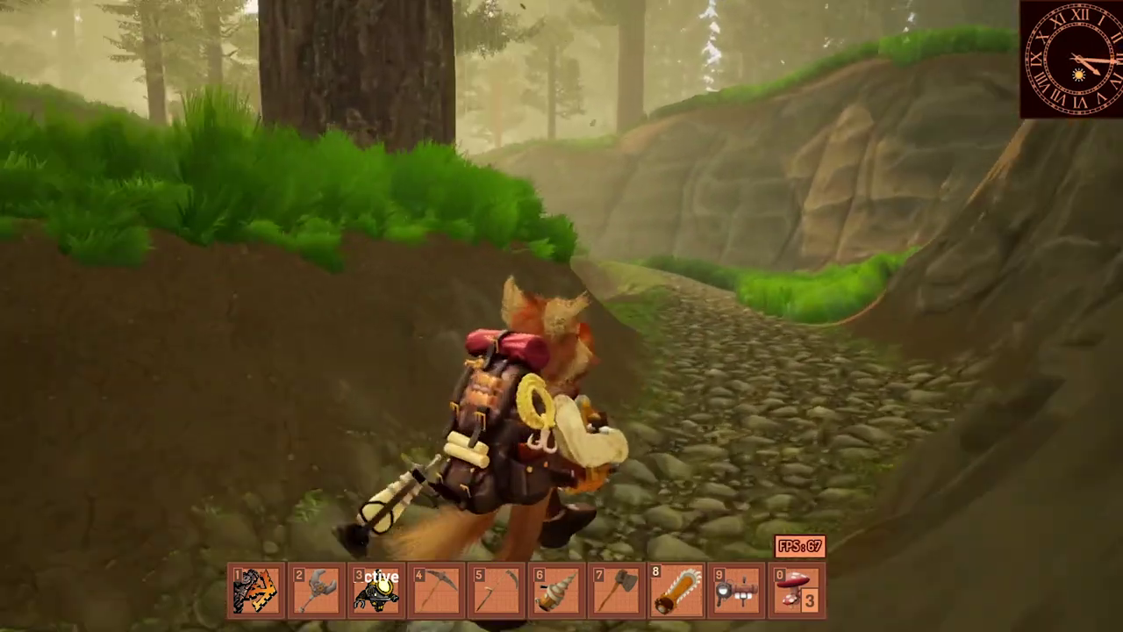
key(w)
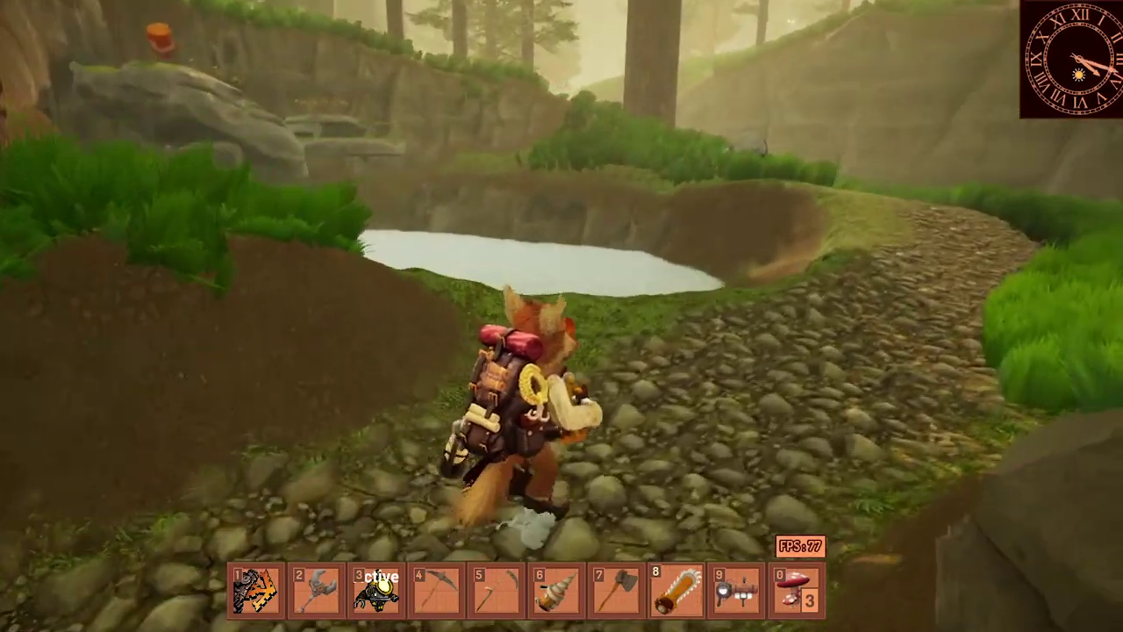
key(w)
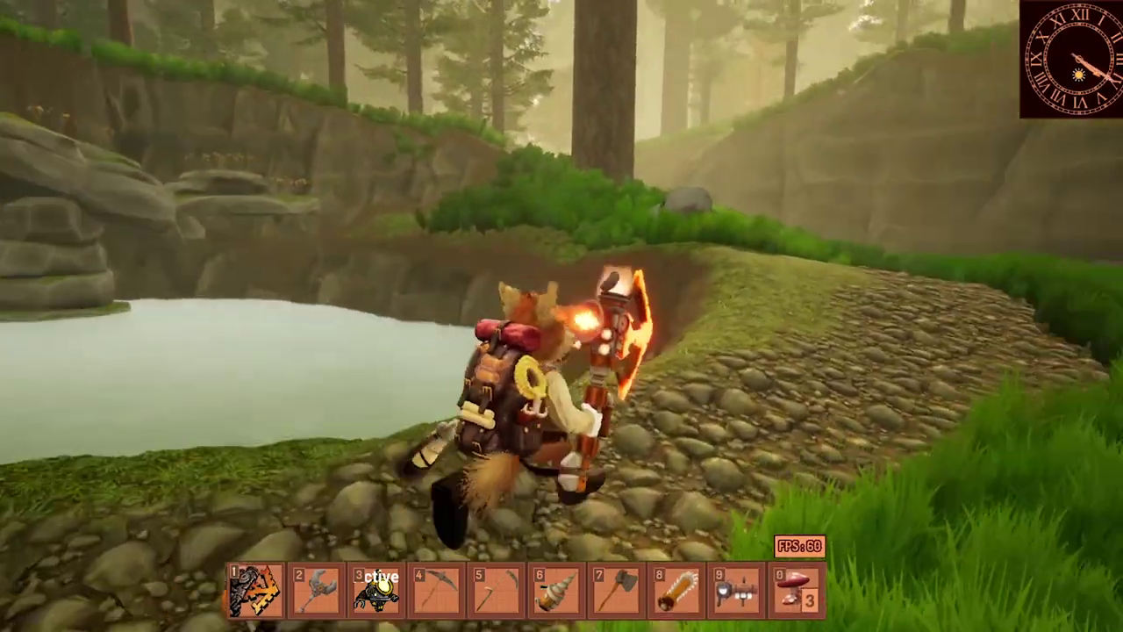
key(w)
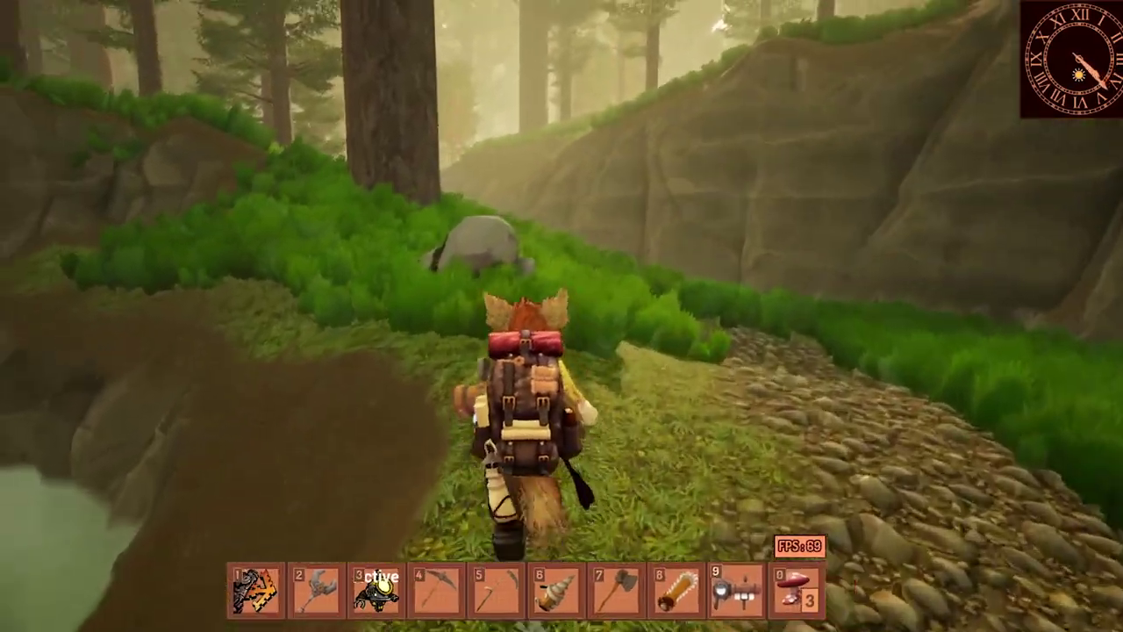
key(w)
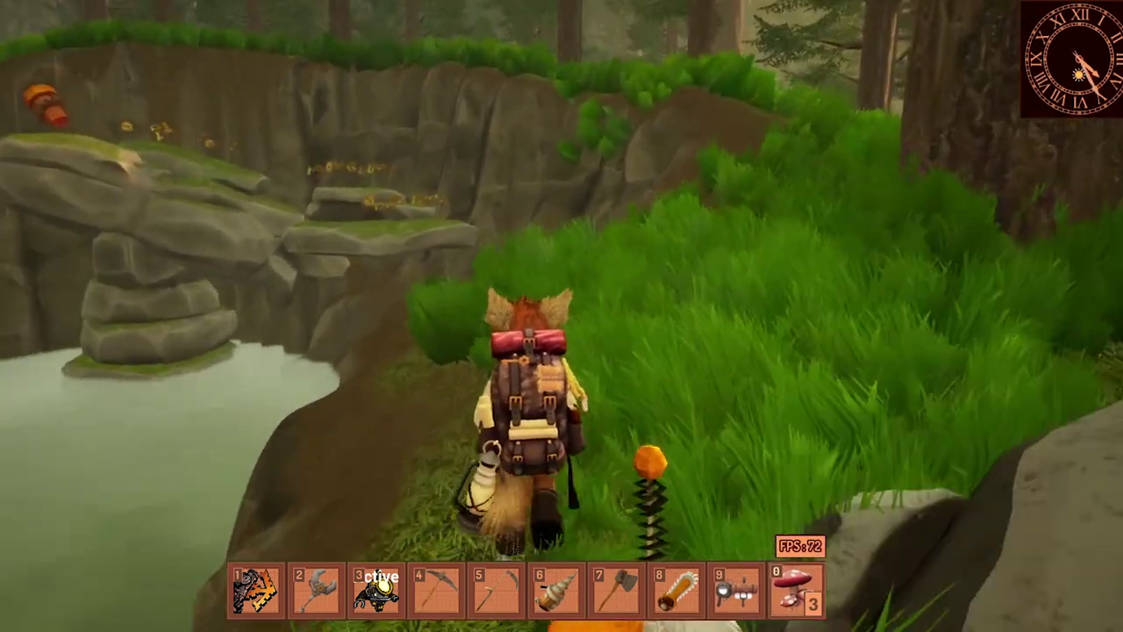
key(w)
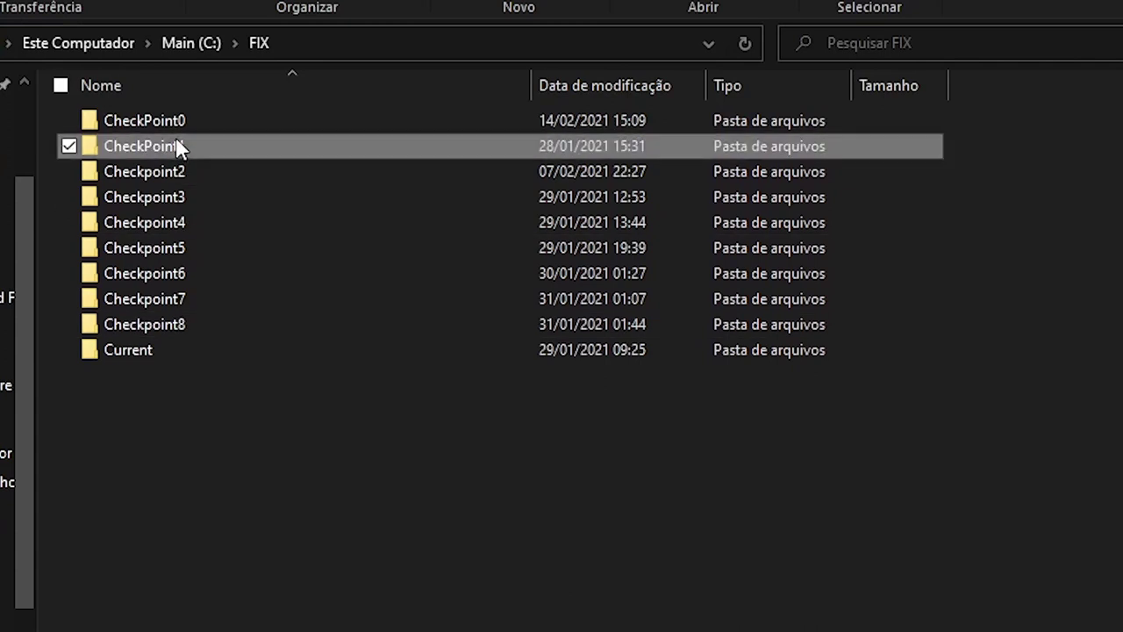
In File Explorer, open the Checkpoint2 folder inside the FIX folder on drive C.
click(257, 44)
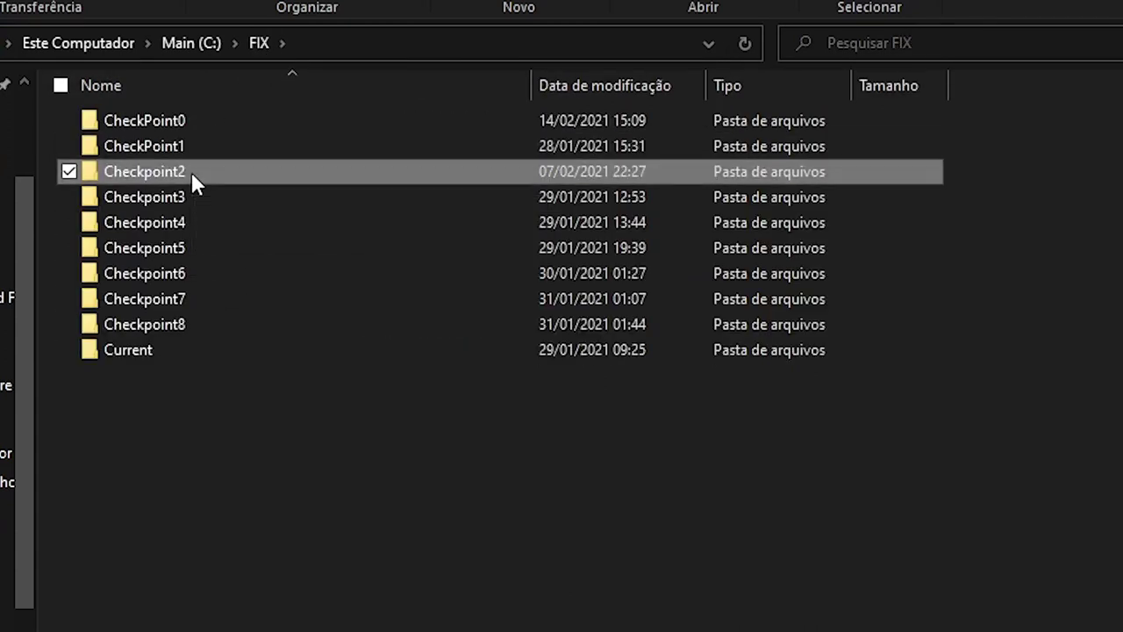
double_click(145, 172)
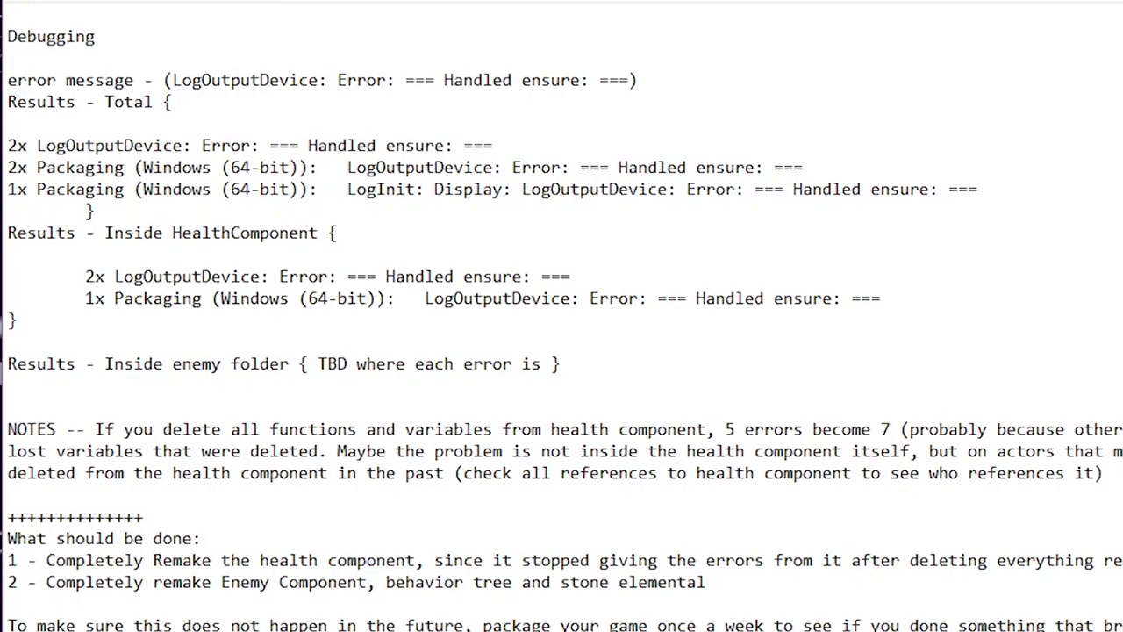
Read through the debugging notes on the packaging errors down to the list of what should be done.
scroll(562, 316, down, 1)
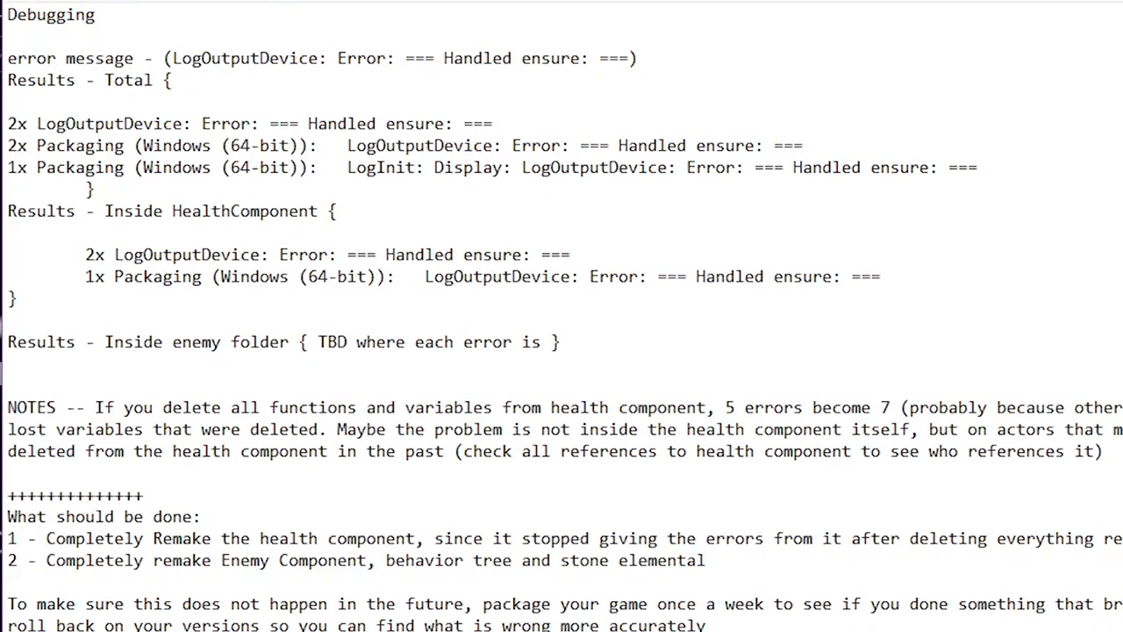
scroll(562, 320, down, 1)
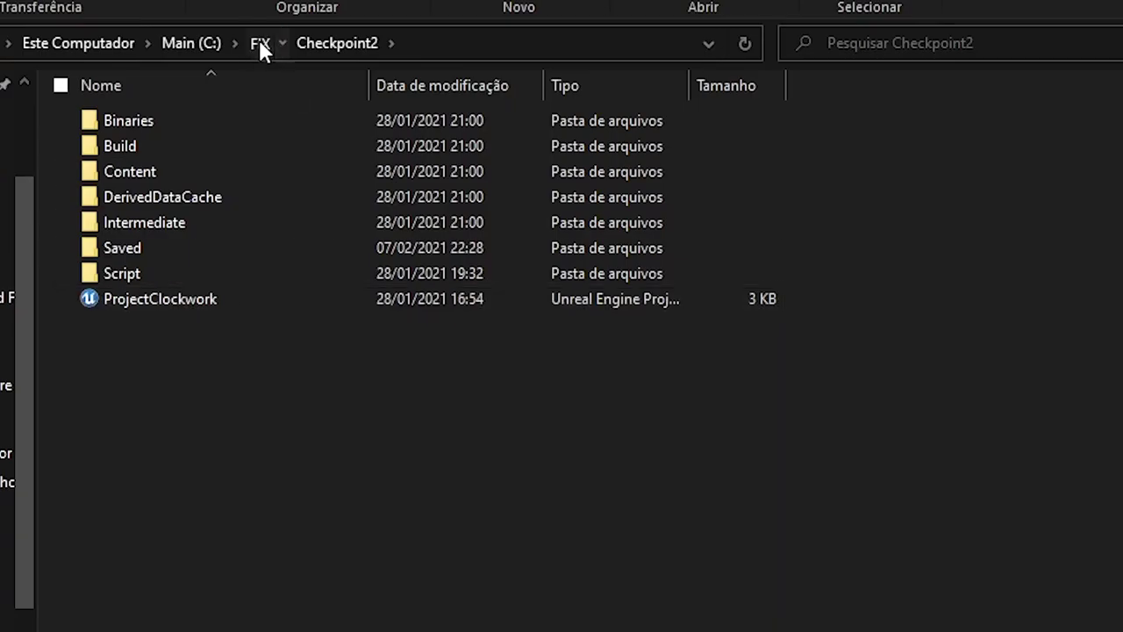
In File Explorer, open the Current folder inside FIX, look over its project files, and return to FIX.
click(259, 43)
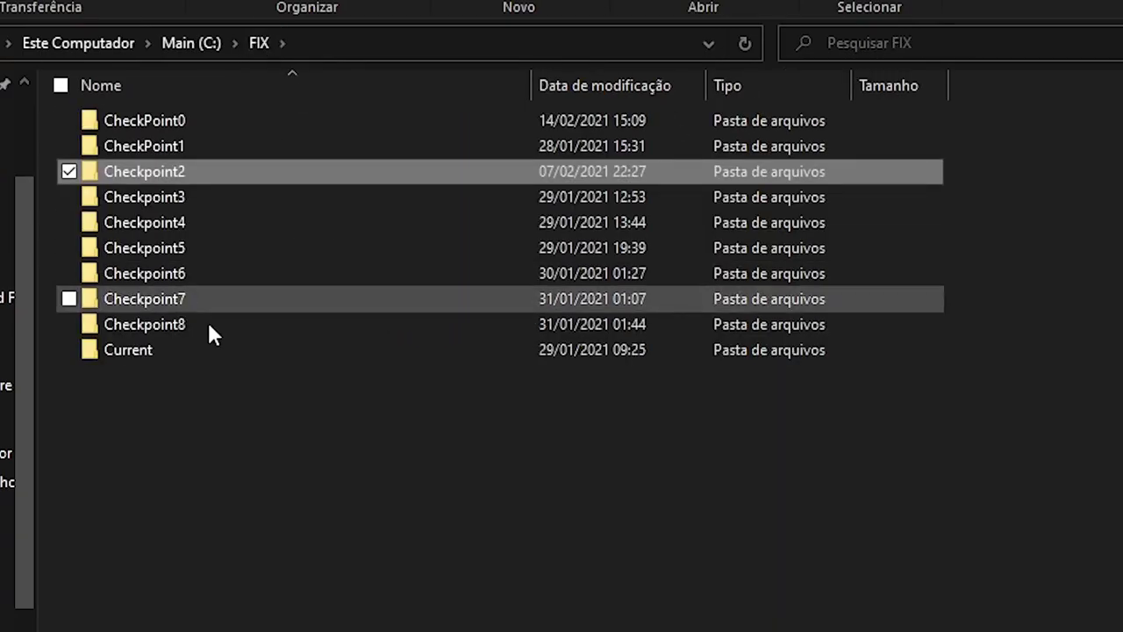
double_click(167, 351)
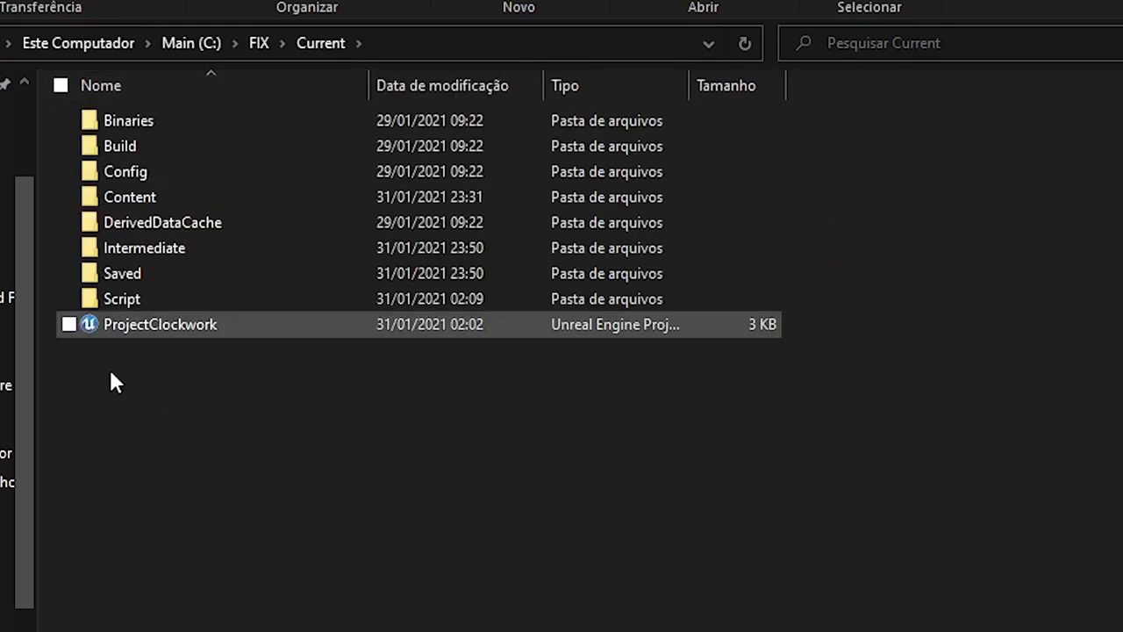
drag(109, 404, 254, 122)
click(329, 423)
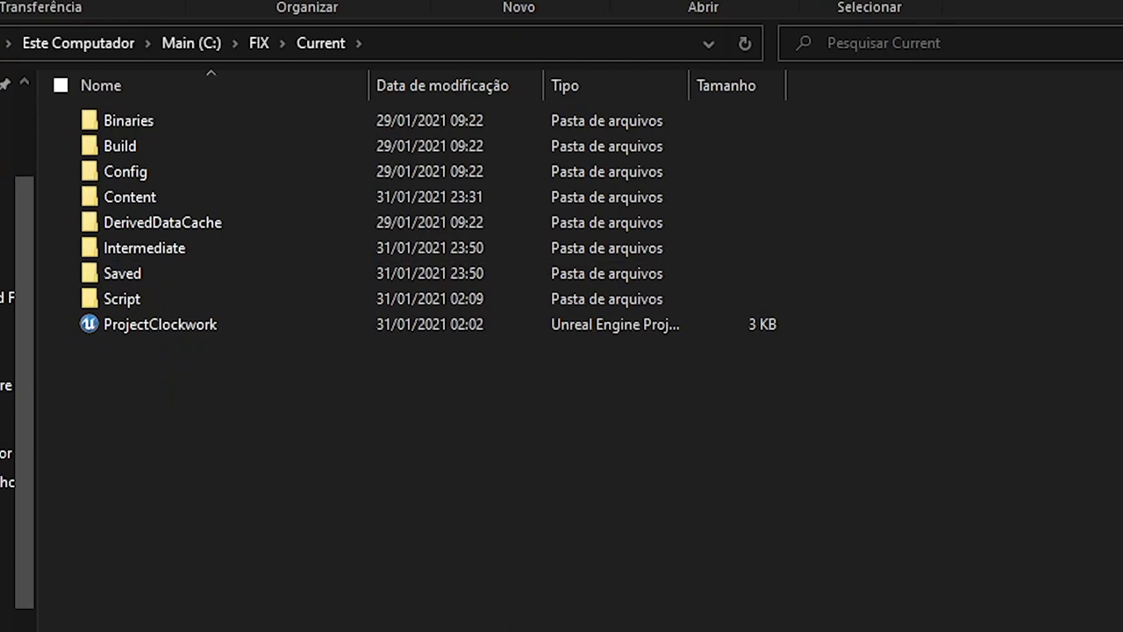
click(261, 46)
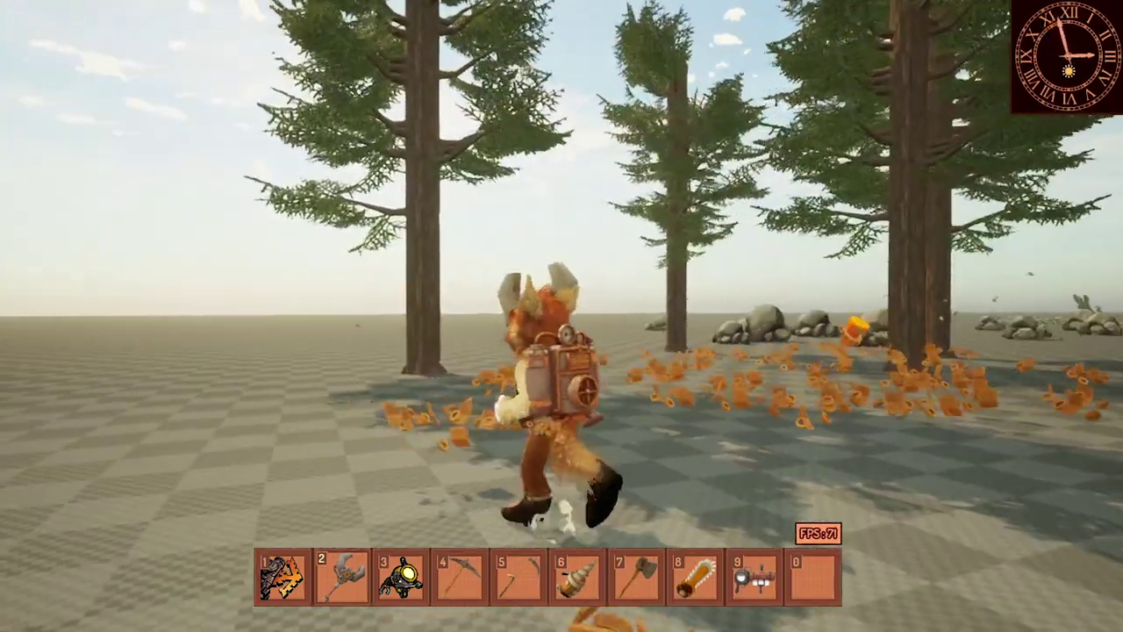
Play-test the checkered test level, switching hotbar items and felling a tree with the chainsaw.
key(4)
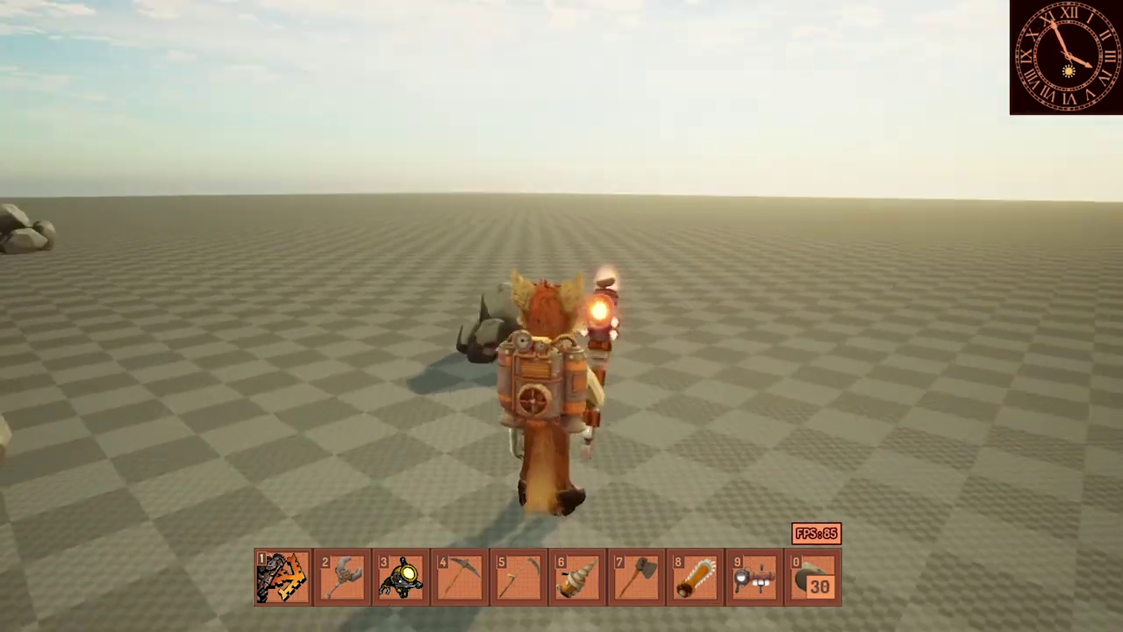
key(3)
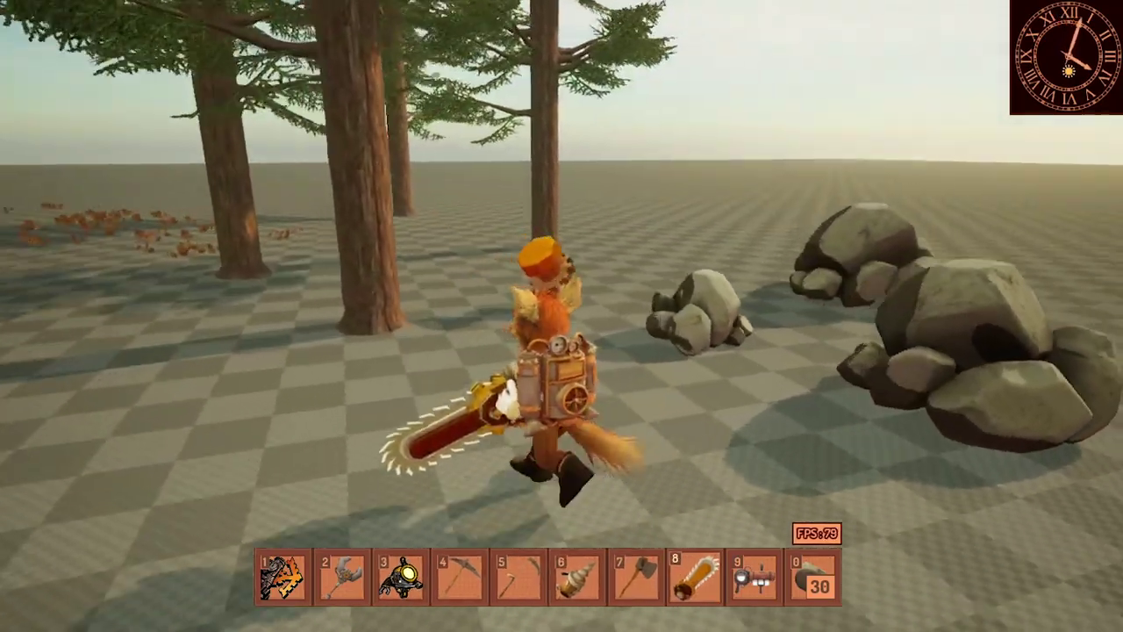
key(a)
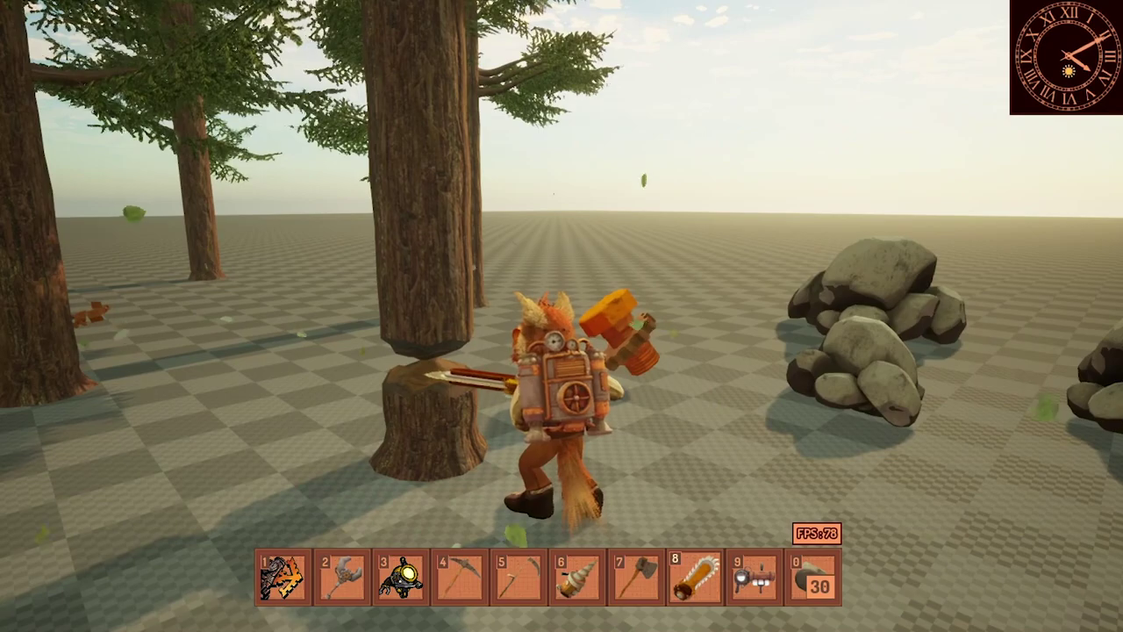
key(a)
key(s)
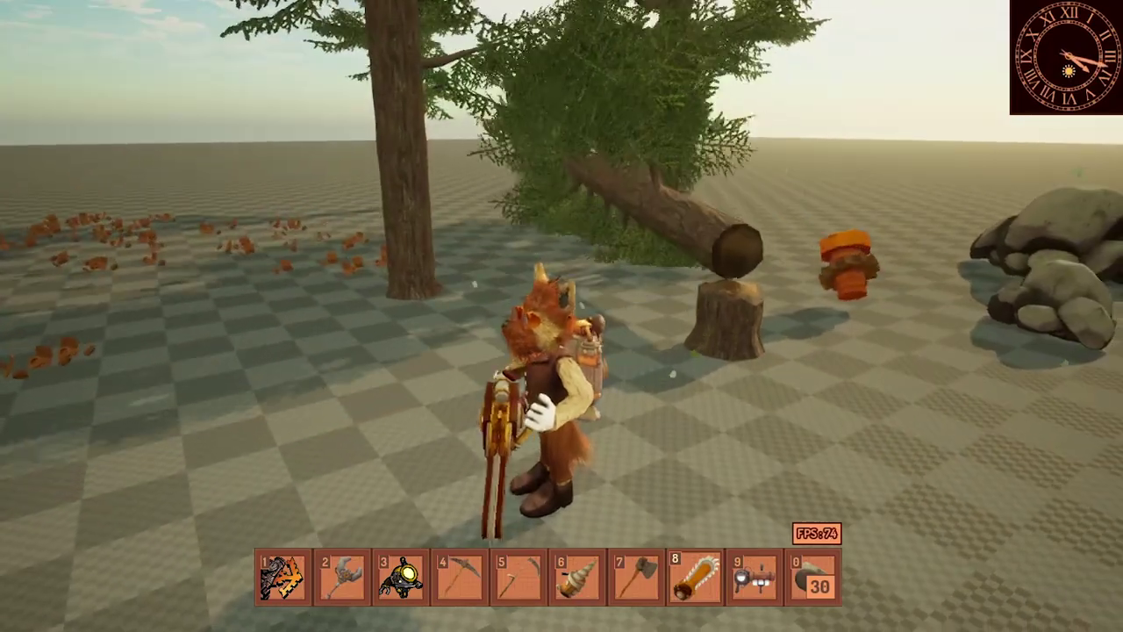
key(w)
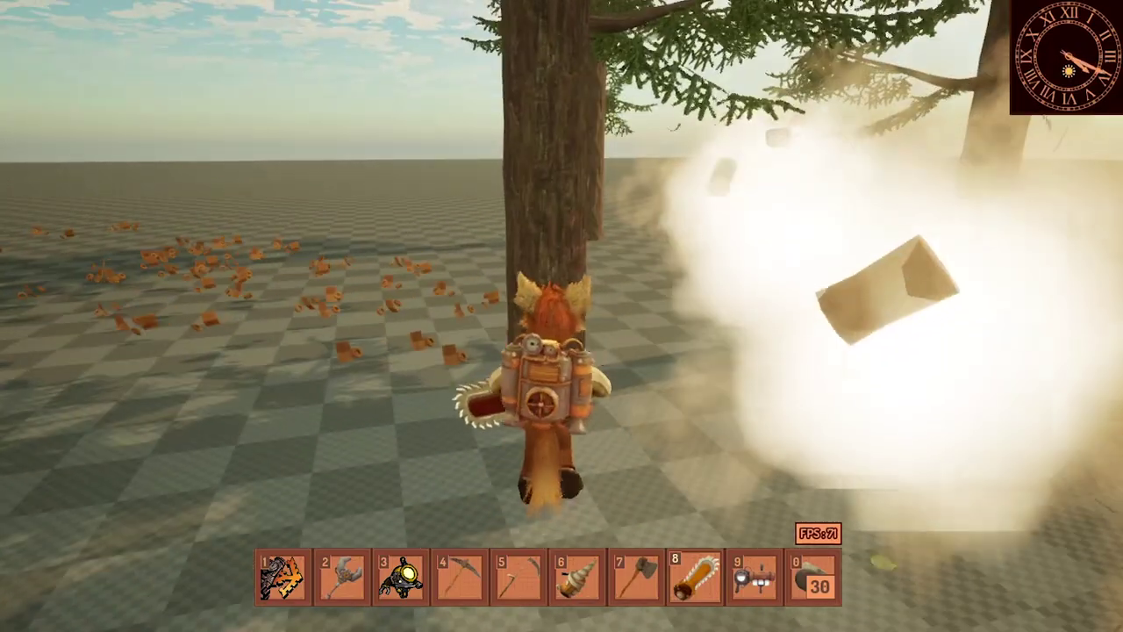
key(d)
click(562, 316)
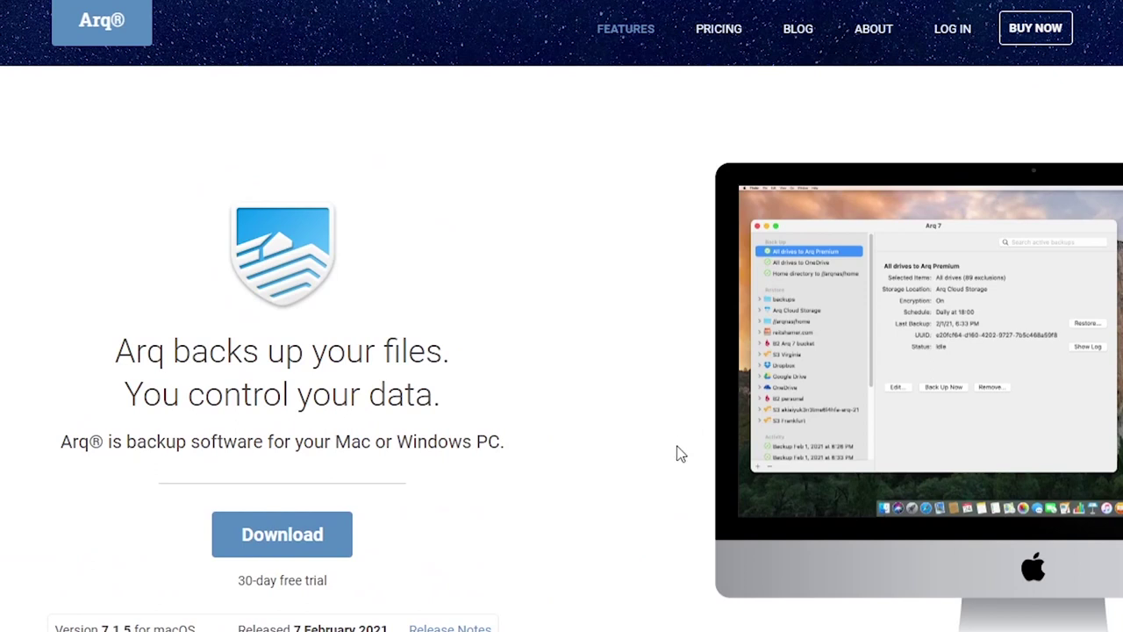
Browse the Arq backup website's features page, covering downloads, backup history, cloud storage locations and the feature list.
scroll(676, 452, down, 6)
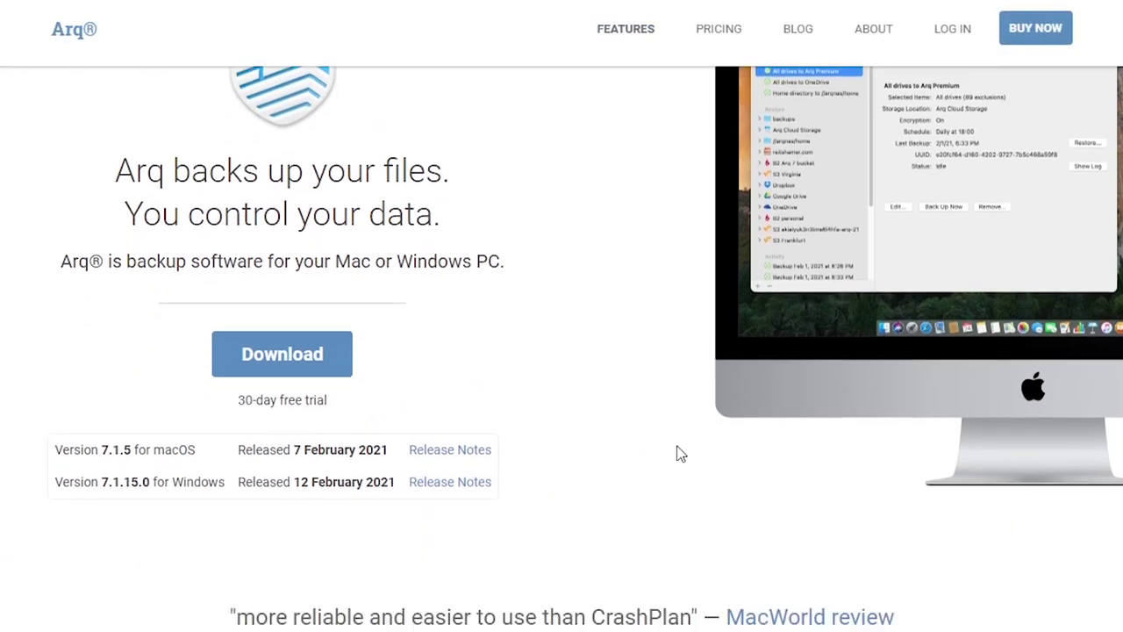
scroll(681, 452, down, 5)
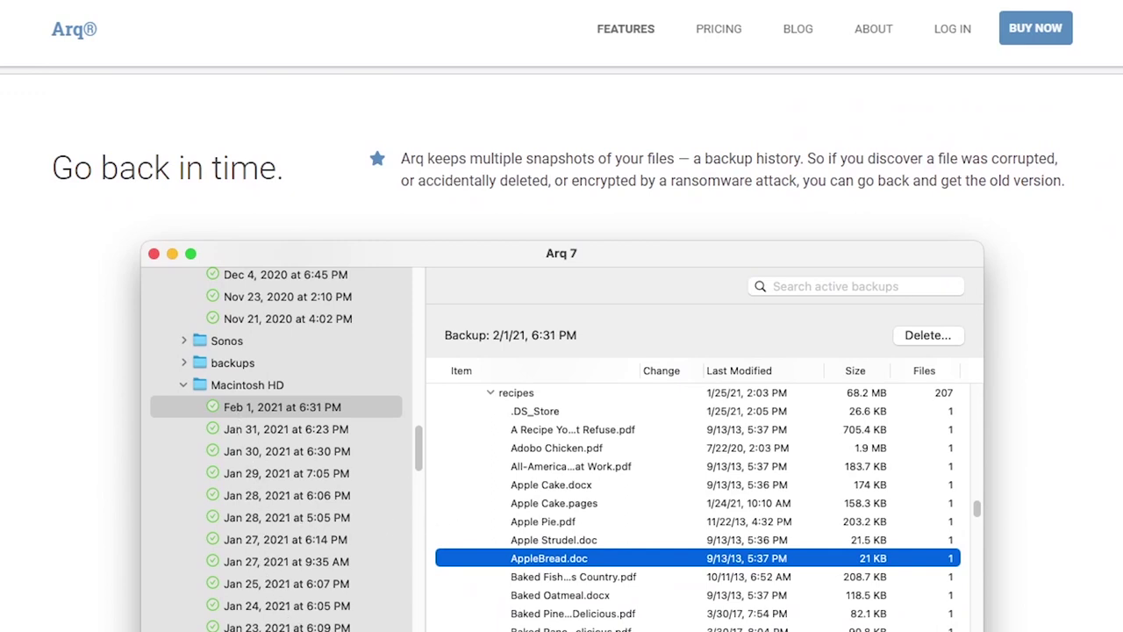
scroll(562, 349, down, 7)
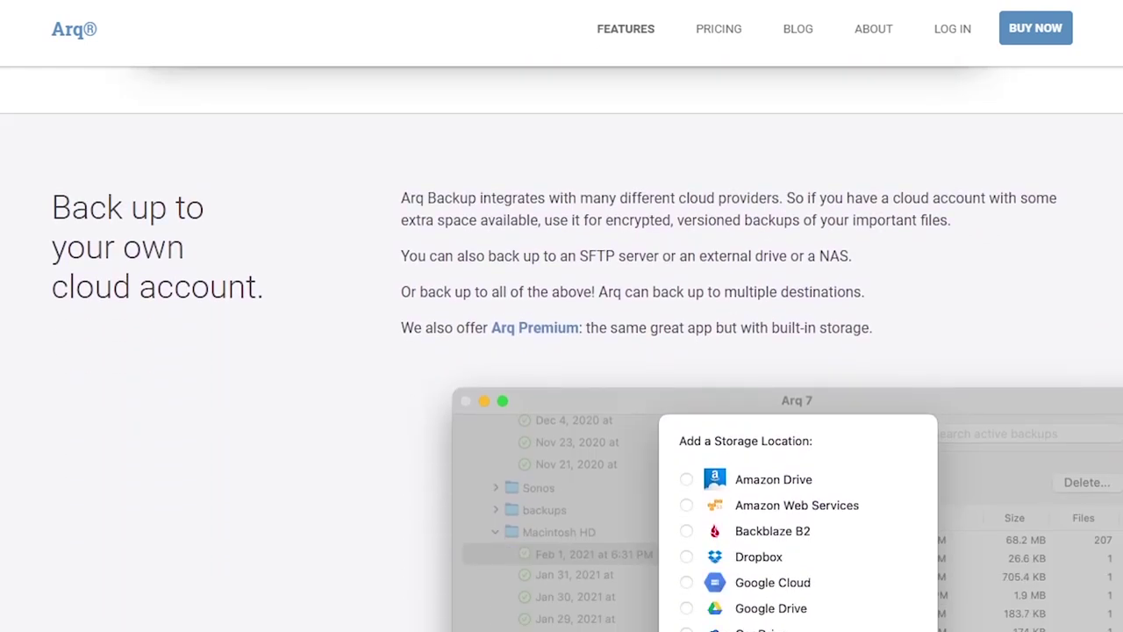
scroll(561, 350, down, 1)
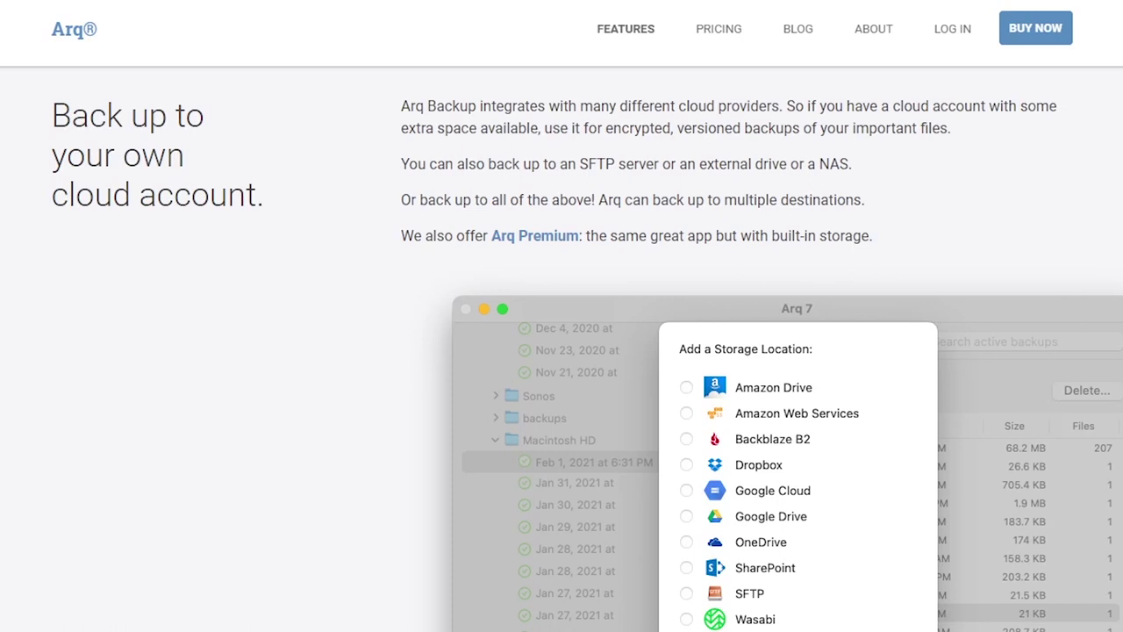
scroll(561, 349, down, 4)
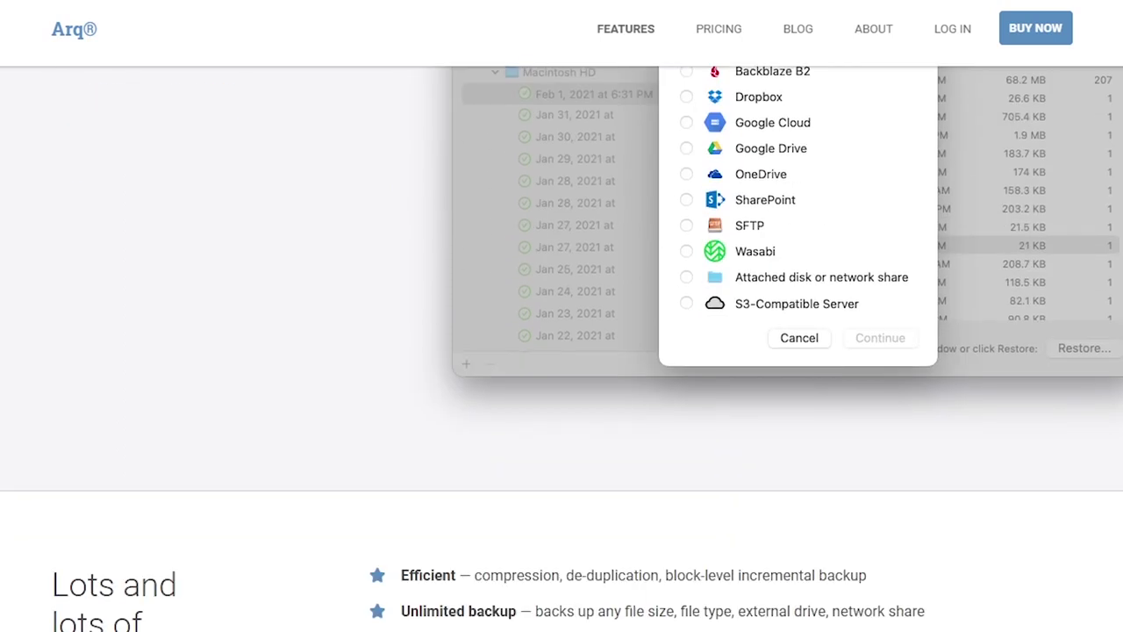
scroll(561, 349, down, 5)
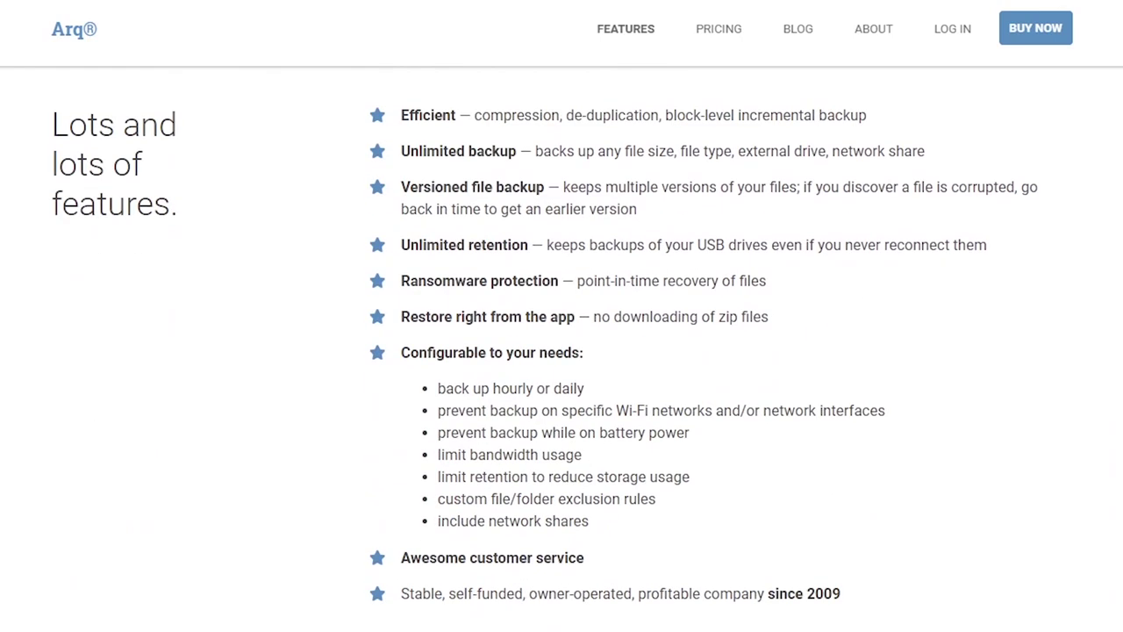
scroll(562, 349, down, 5)
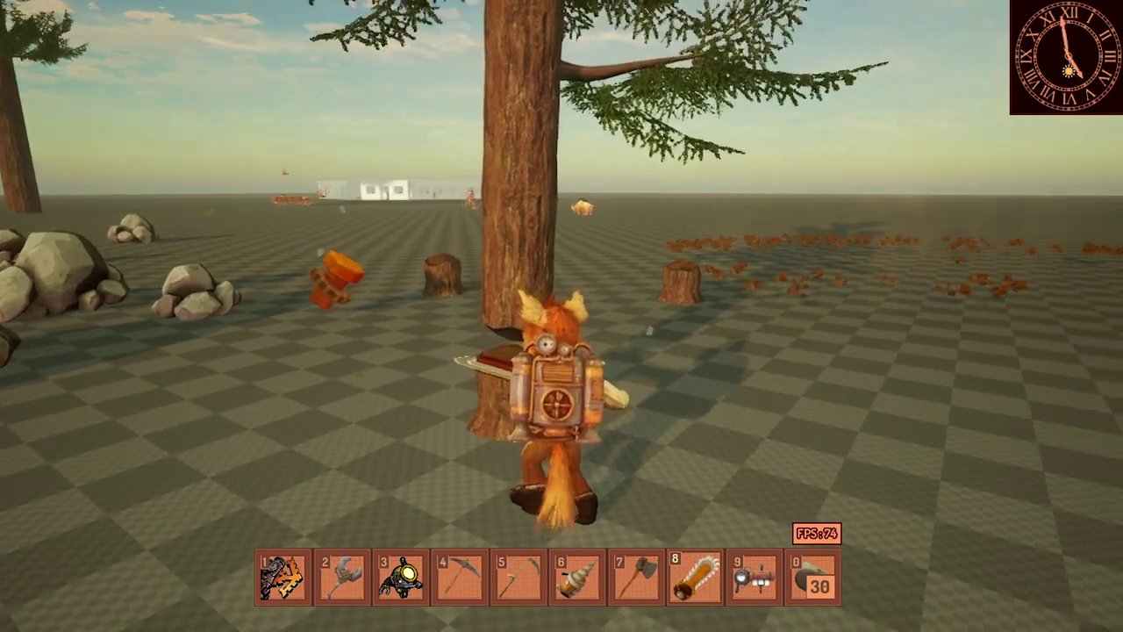
Back in the game, cut through another tree with the chainsaw and move around the stumps.
key(a)
key(w)
key(d)
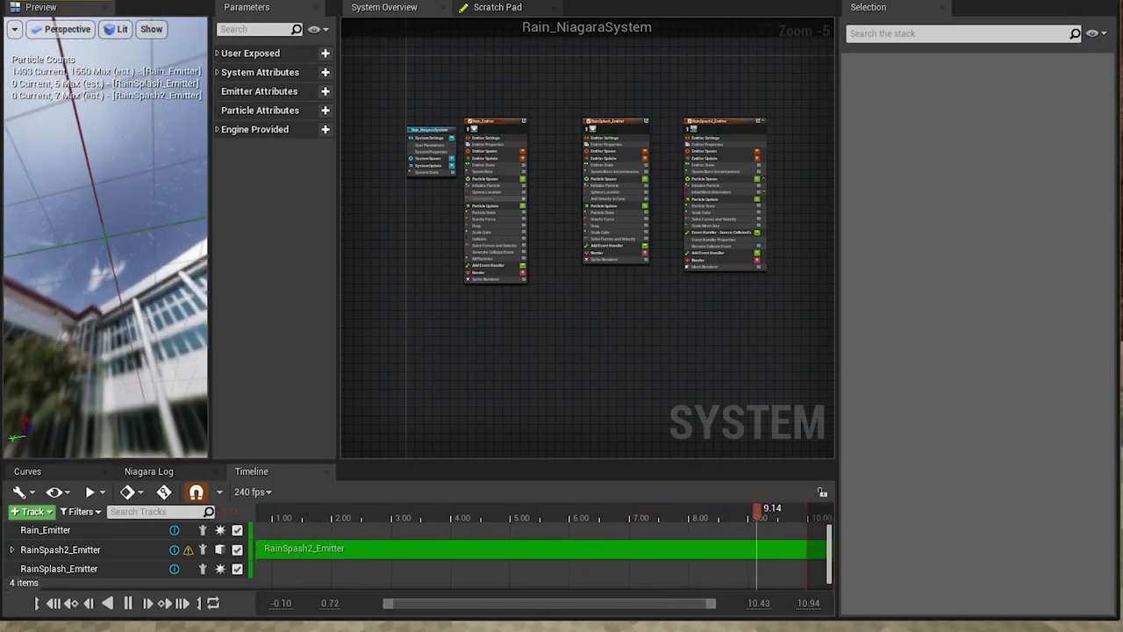
Examine the emitter stacks of Rain_NiagaraSystem in the Niagara editor.
right_drag(531, 274, 647, 394)
scroll(664, 325, up, 4)
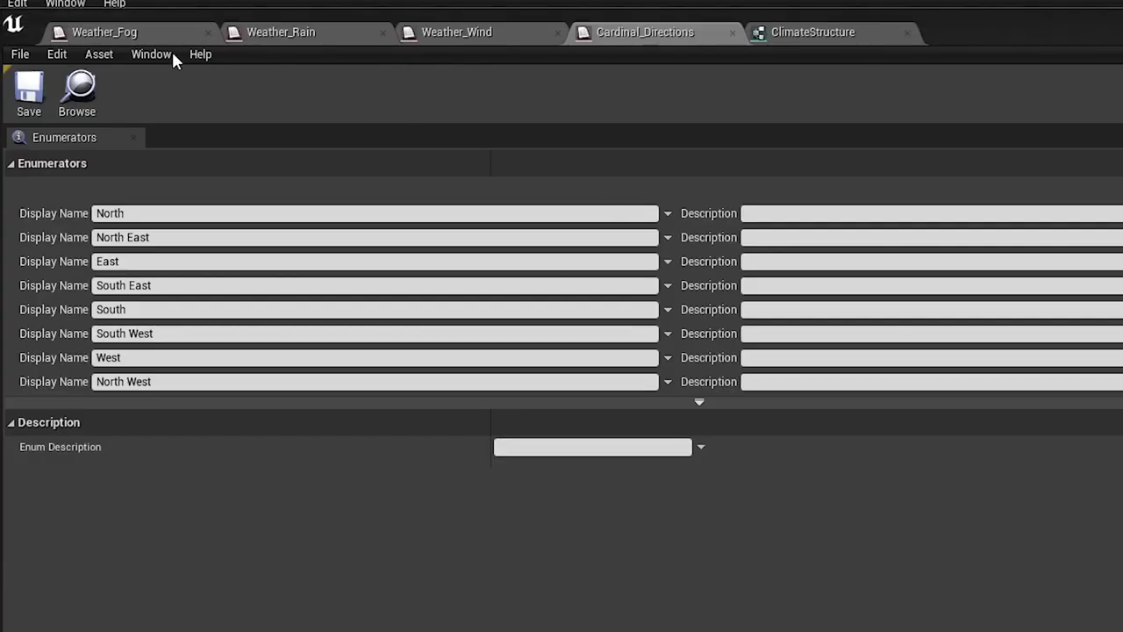
Review the Weather_Fog, Weather_Rain, Weather_Wind and Cardinal_Directions enumerators.
click(132, 34)
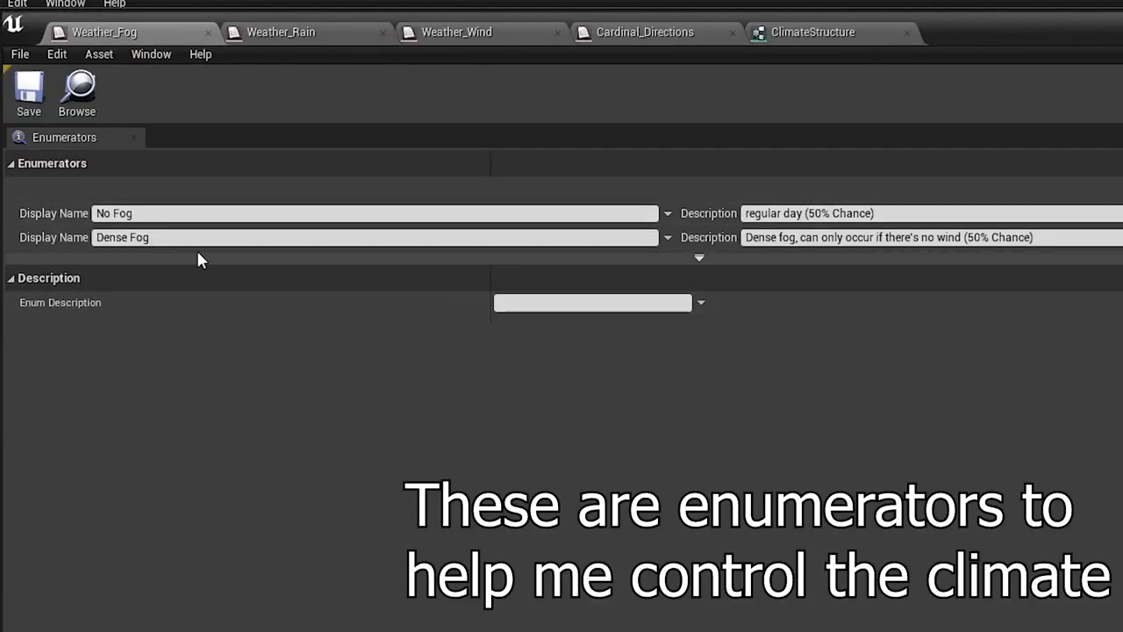
click(285, 33)
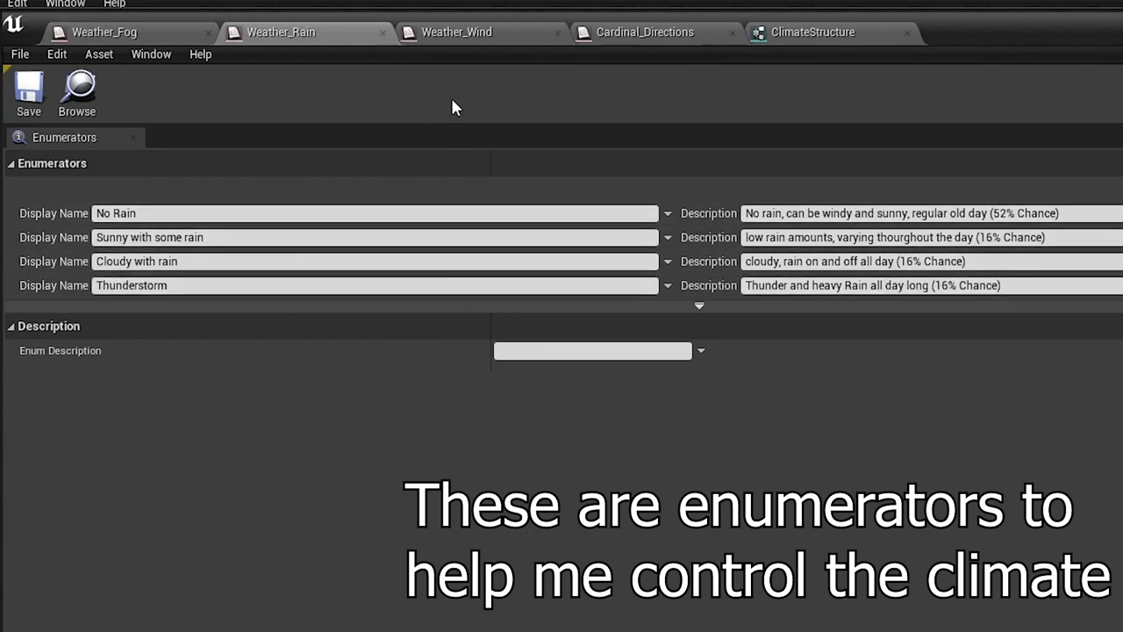
click(449, 31)
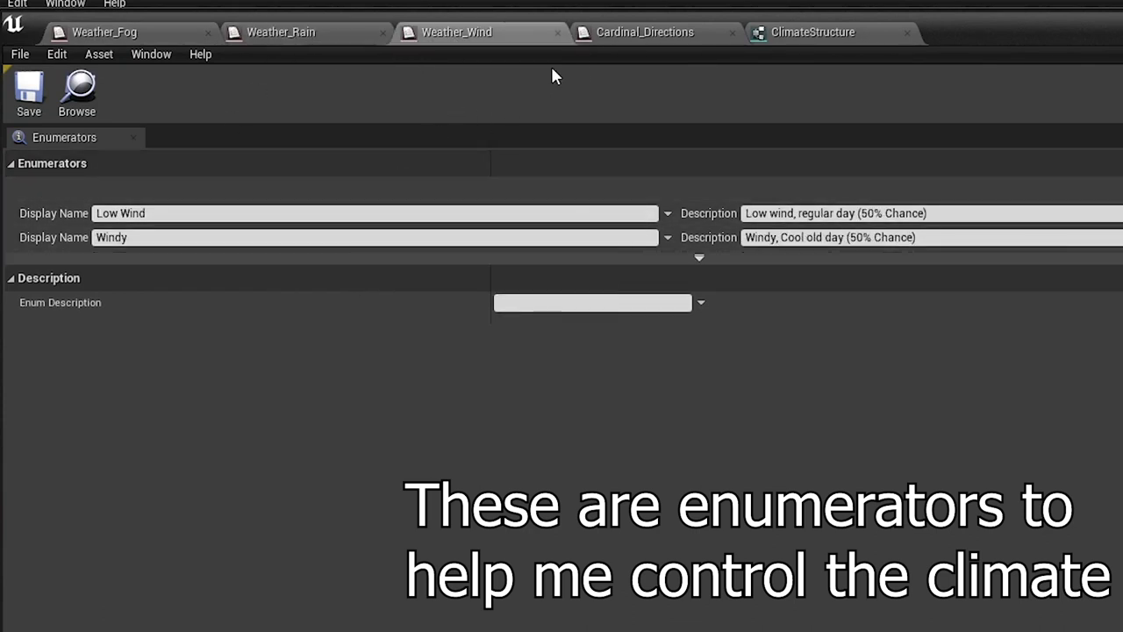
click(634, 35)
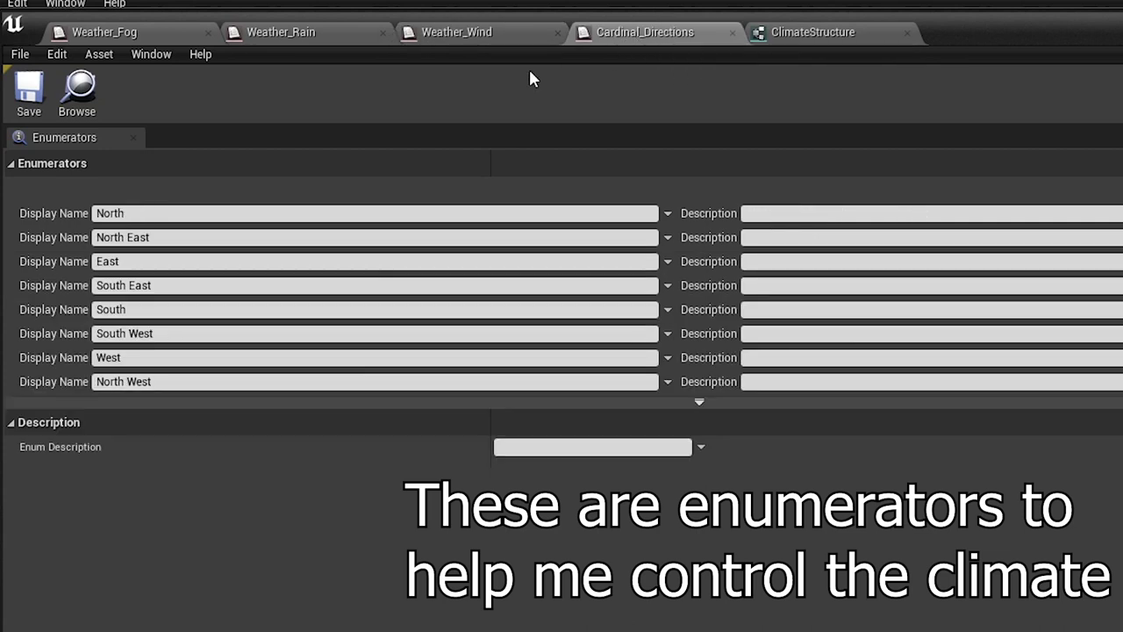
Open ClimateStructure and explore the default value options for Wind and Rain.
click(851, 36)
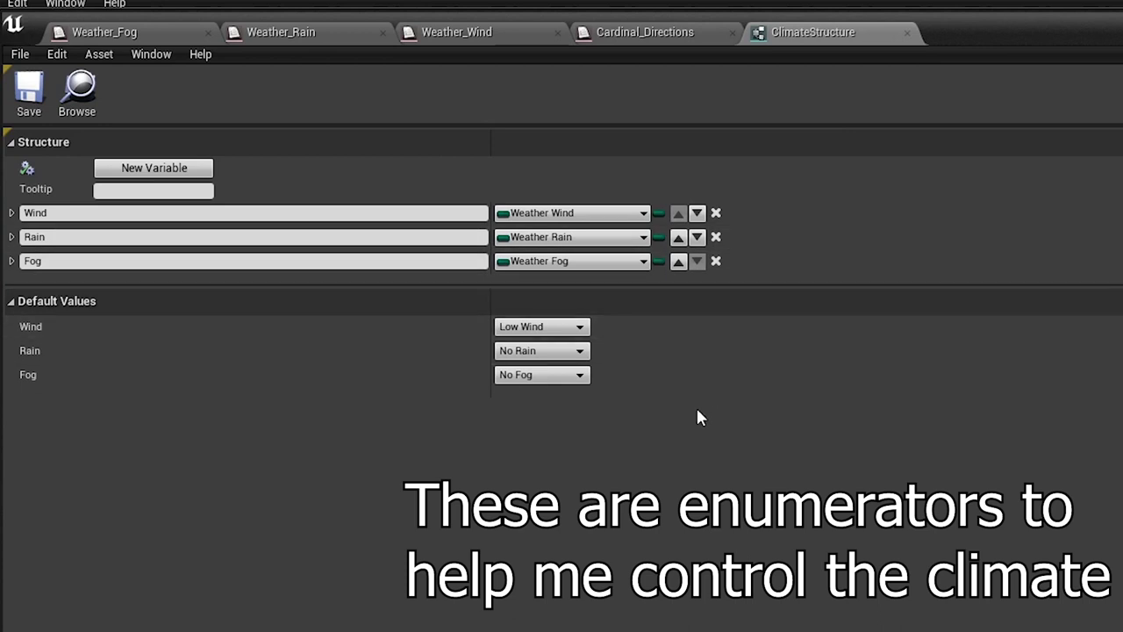
click(532, 326)
click(526, 351)
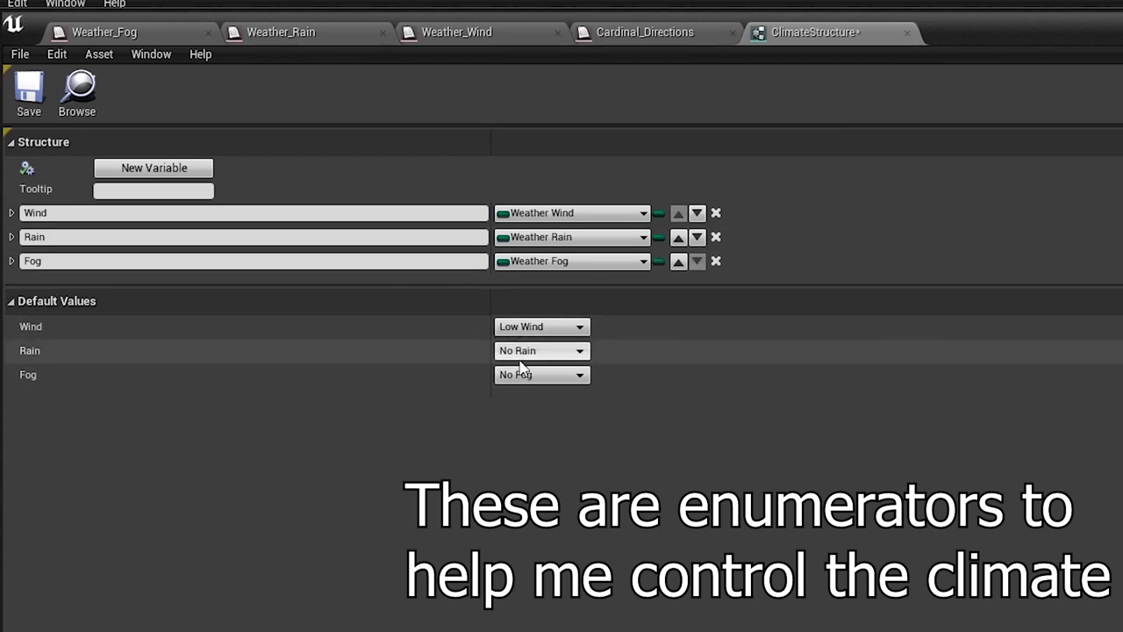
click(530, 351)
click(540, 392)
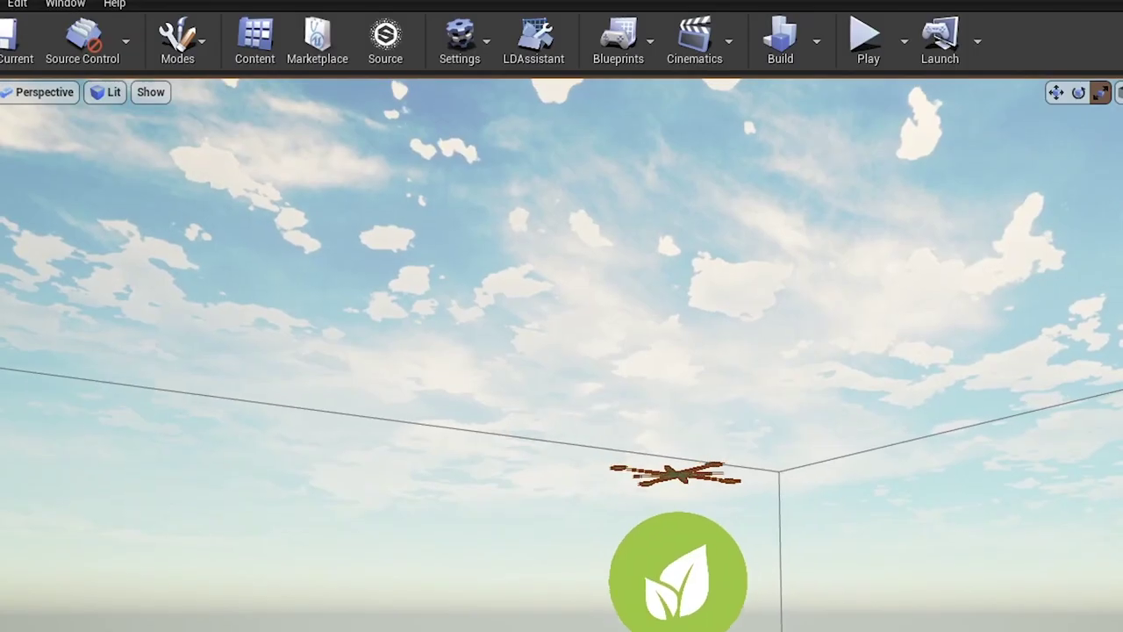
right_drag(562, 351, 645, 335)
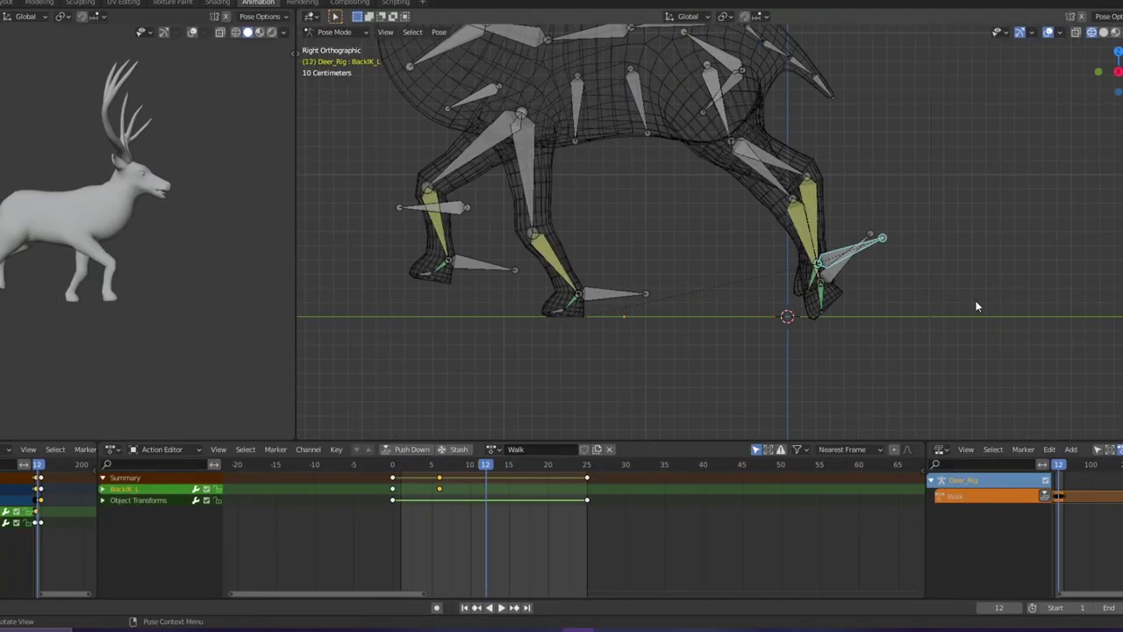
In Blender, move the deer rig's BackIK_L bone at frame 12 of the Walk action and insert a keyframe.
key(g)
click(795, 357)
key(i)
Step back to the start of the Walk action and insert a keyframe for BackIK_L.
key(Left)
key(Left)
key(Left)
key(Left)
key(Left)
key(Left)
key(Left)
key(Left)
key(Left)
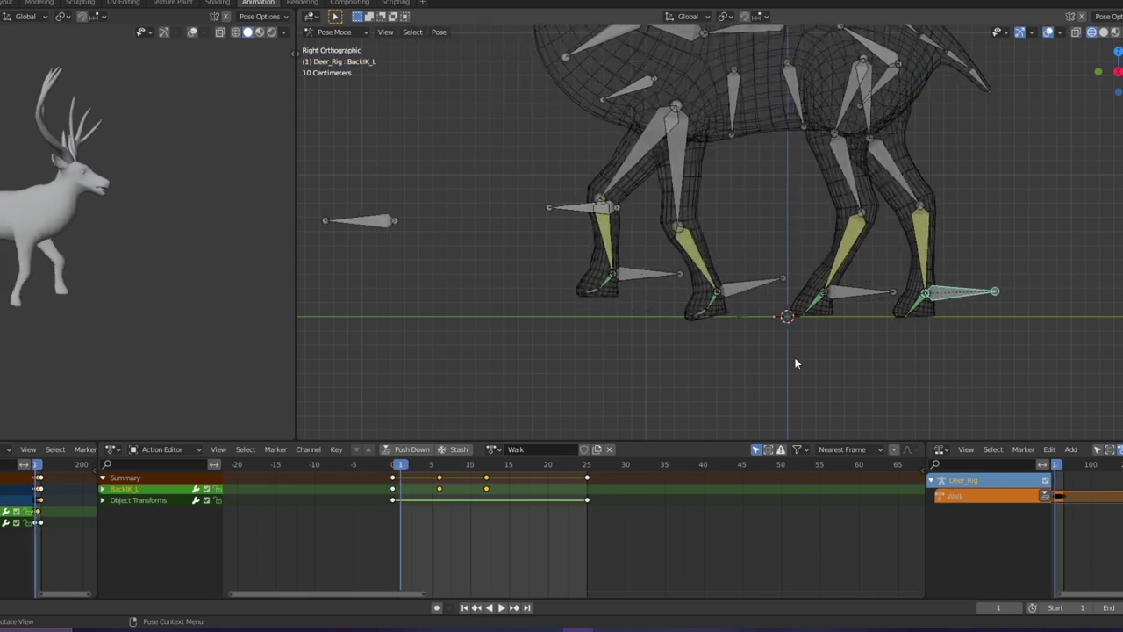
key(i)
Advance several frames in the Walk action, move and rotate the back leg's IK bone, and keyframe the pose.
key(Right)
key(Right)
key(Right)
key(Right)
key(Right)
key(Right)
key(Right)
key(Right)
key(g)
key(r)
click(895, 281)
key(i)
Scrub further along the Walk action, move the back leg's IK bone along the Y axis, and keyframe it.
drag(501, 464, 587, 468)
scroll(624, 300, up, 4)
key(t)
click(589, 495)
scroll(589, 351, down, 4)
key(g)
key(y)
click(637, 412)
key(i)
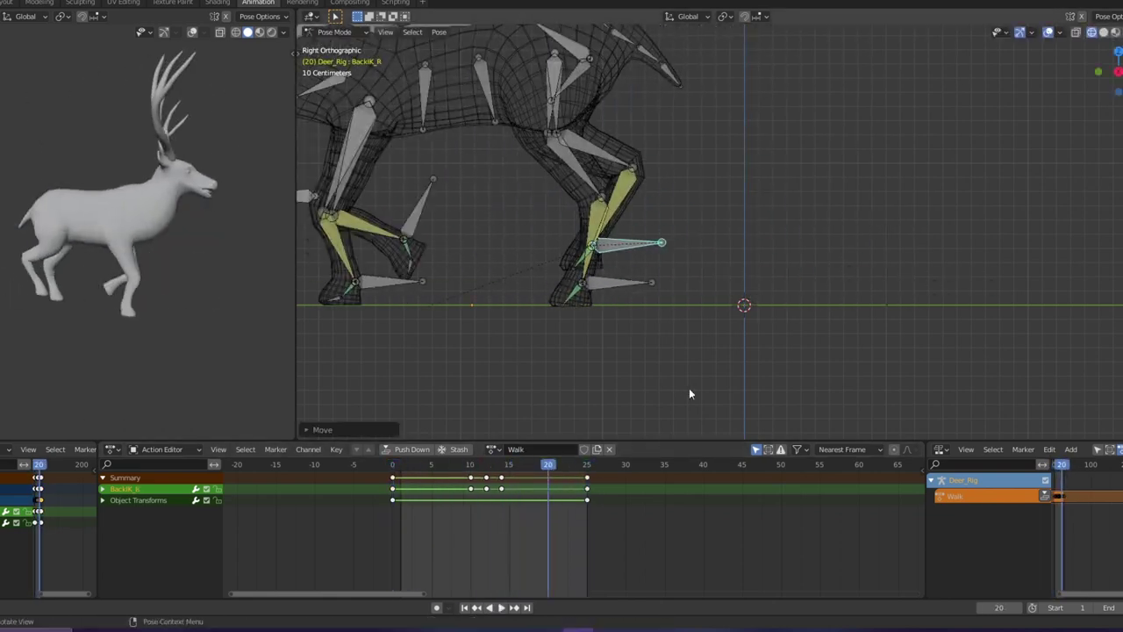
Paste the copied spine.005 keyframe at frames 10, 14 and 19 of the Walk action.
middle_drag(667, 404, 837, 373)
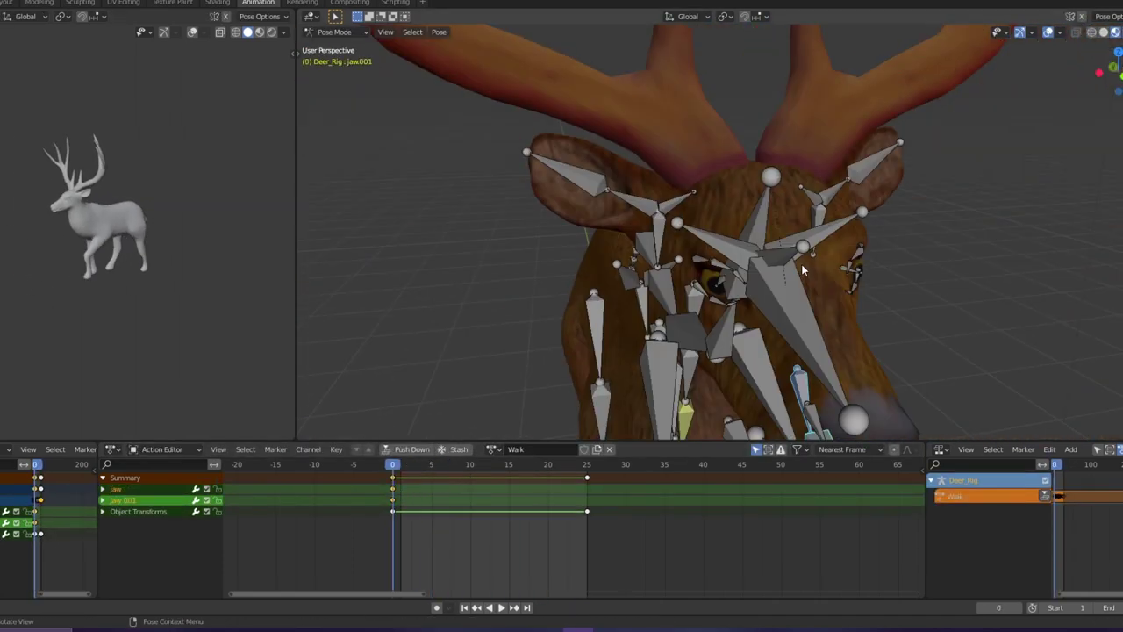
middle_drag(801, 264, 618, 200)
scroll(580, 196, down, 3)
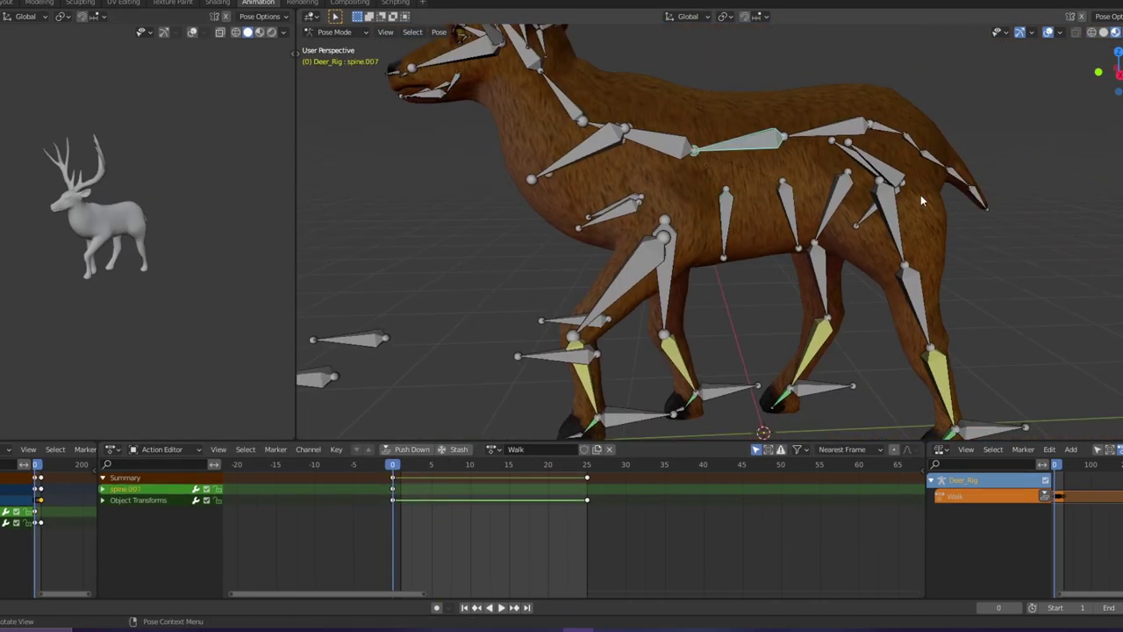
scroll(539, 387, down, 2)
middle_drag(539, 387, 829, 272)
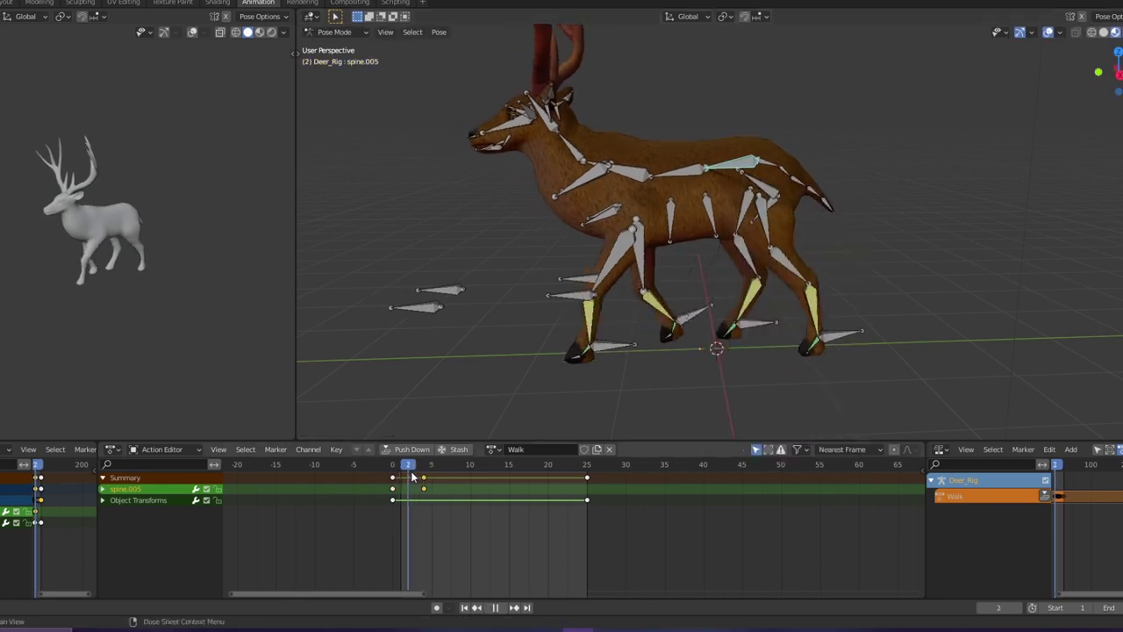
drag(428, 475, 471, 475)
key(ctrl+v)
drag(471, 476, 502, 475)
key(ctrl+v)
drag(502, 475, 543, 507)
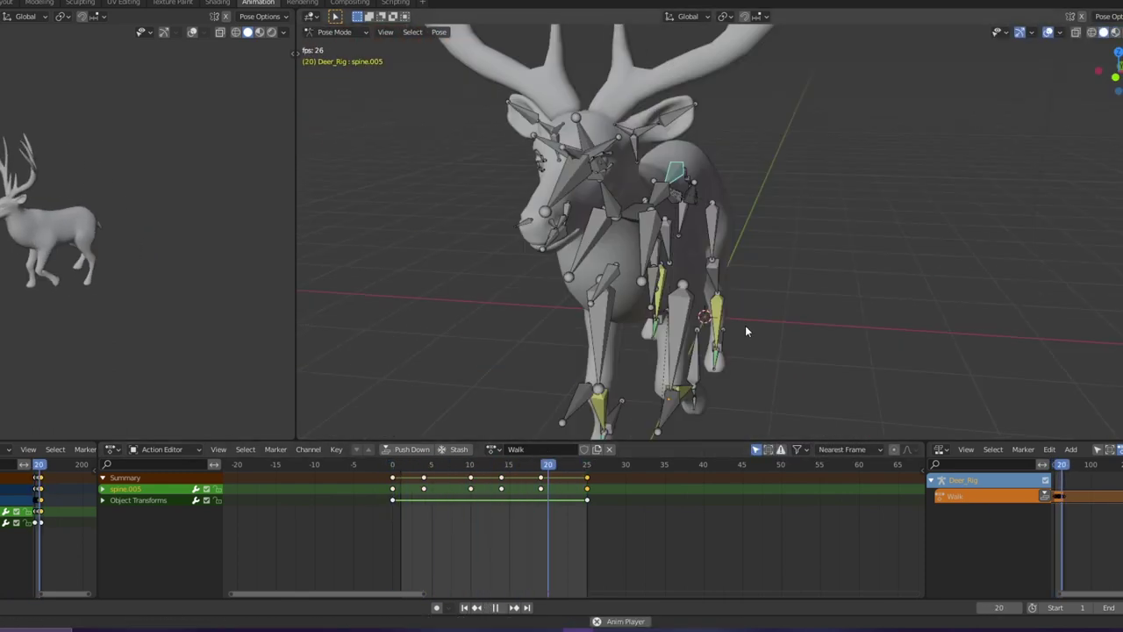
Rotate the spine.010 bone at several points of the Walk action, including frame 18, and play back the motion.
click(416, 466)
key(r)
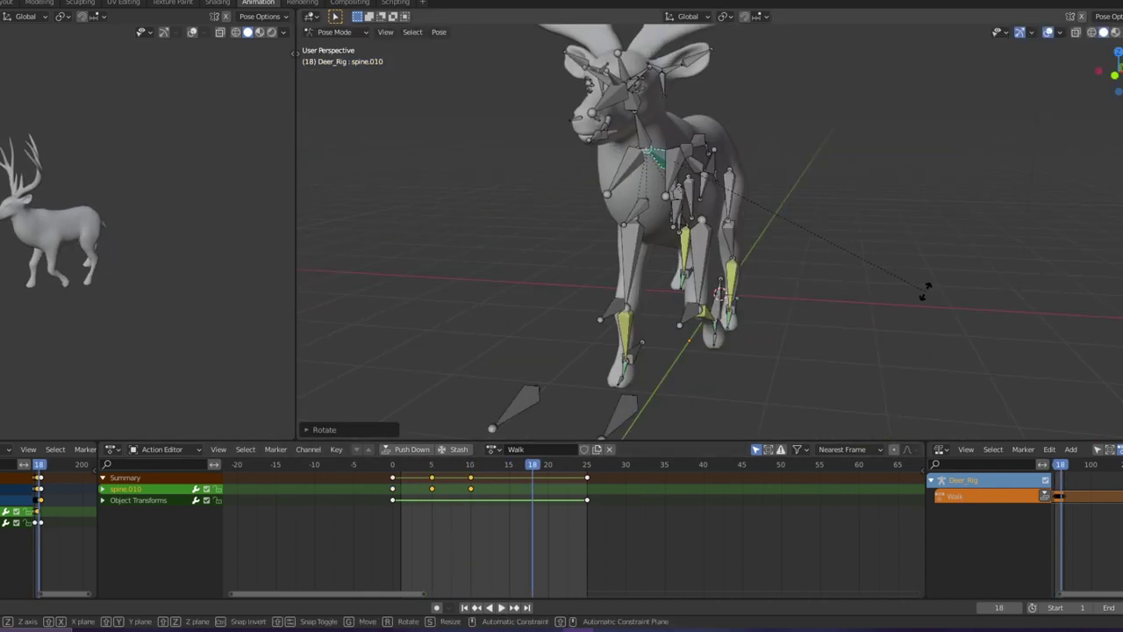
key(space)
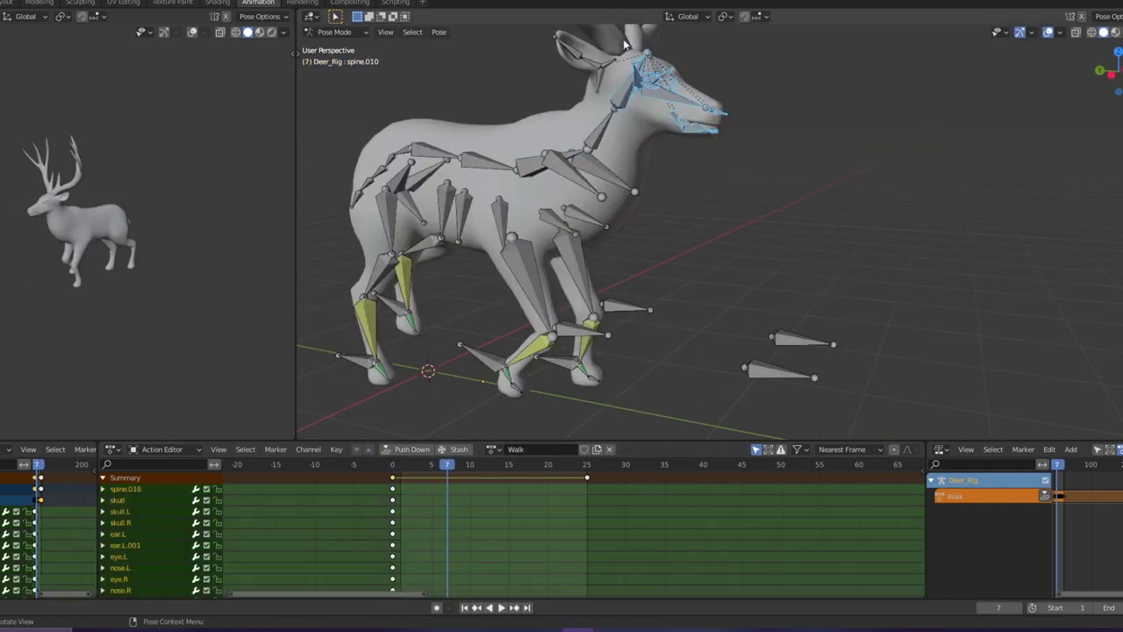
key(r)
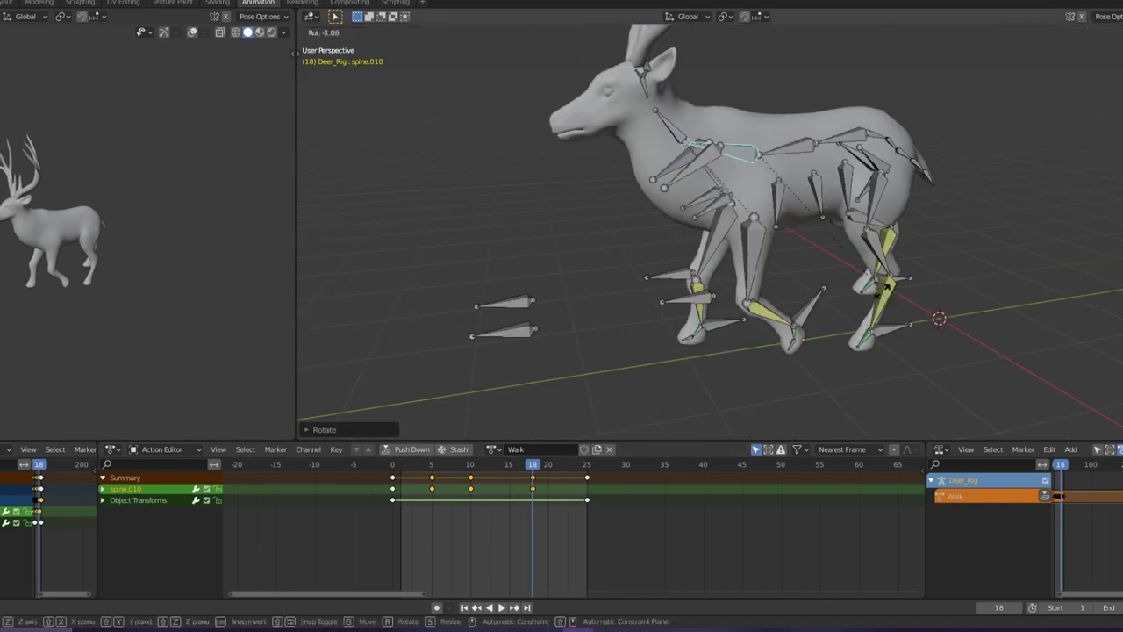
click(886, 285)
key(space)
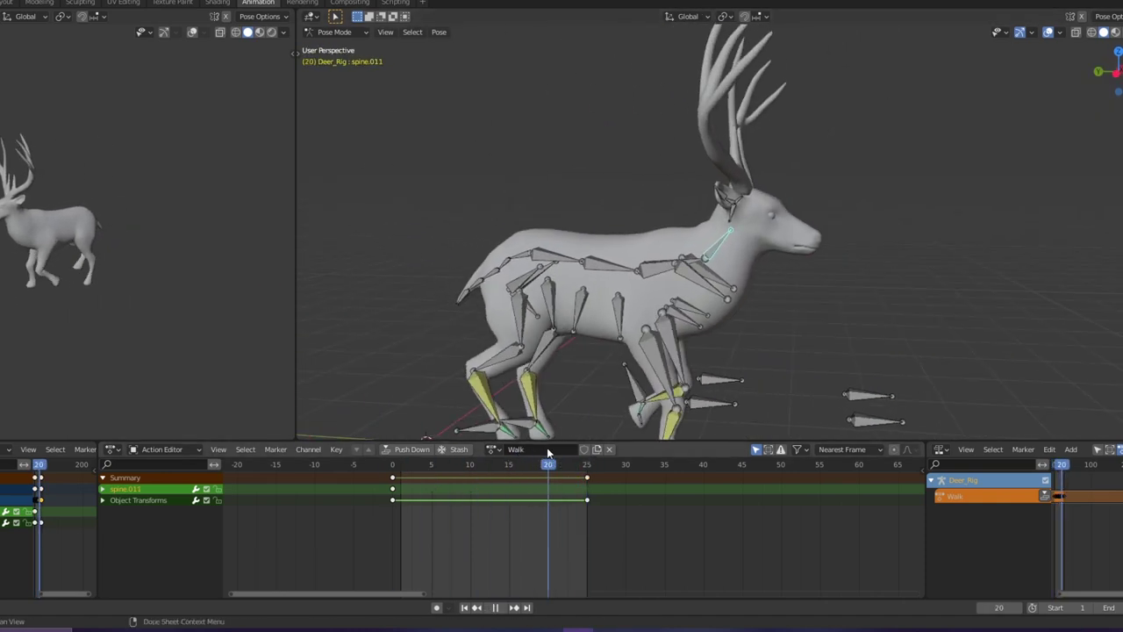
Rotate the spine.011 neck bone within the Walk action and play the animation.
scroll(733, 288, up, 5)
key(r)
key(space)
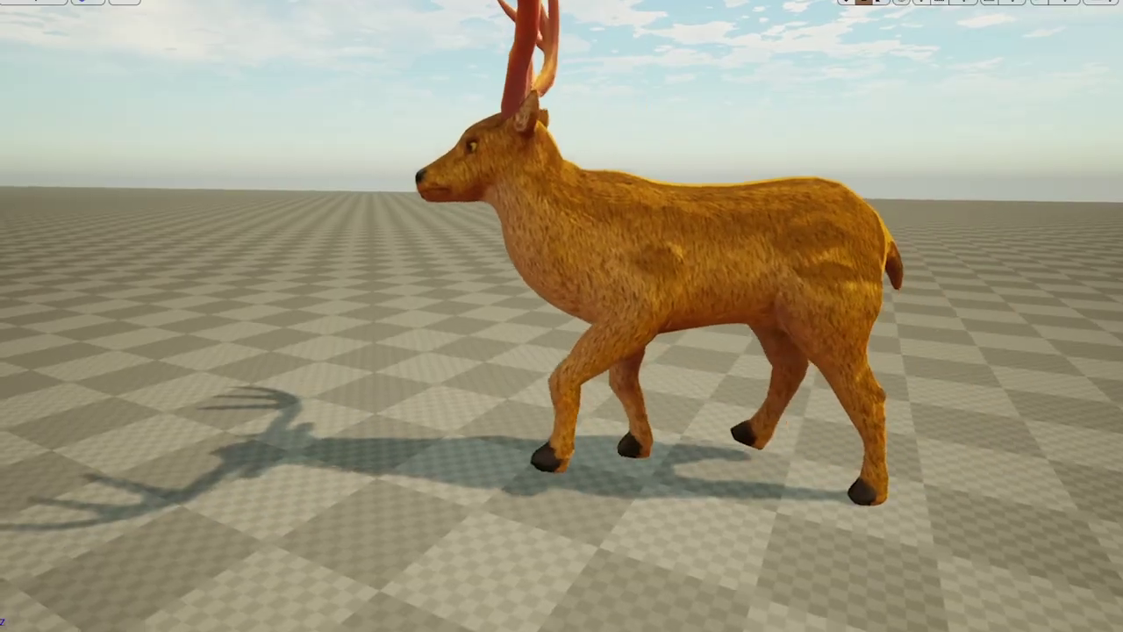
Switch to Unreal Engine and inspect the textured deer's walk animation in the level.
key(q)
key(w)
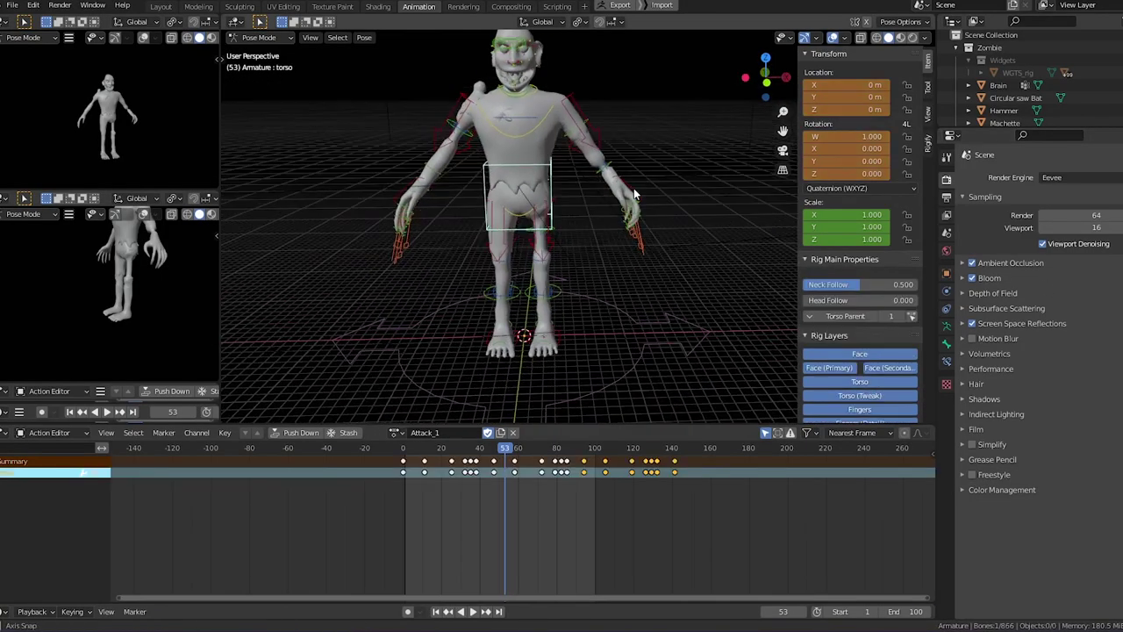
Switch to Blender's zombie file and move and rotate the rig's torso control at frame 53 of Attack_1.
key(g)
click(649, 250)
key(r)
right_click(605, 263)
middle_drag(596, 256, 446, 258)
key(r)
click(562, 211)
Rotate the zombie's jaw_master control about the X axis to open its mouth.
middle_drag(566, 210, 730, 212)
scroll(724, 107, up, 7)
shift+middle_drag(706, 53, 662, 303)
click(723, 116)
key(r)
key(x)
click(619, 268)
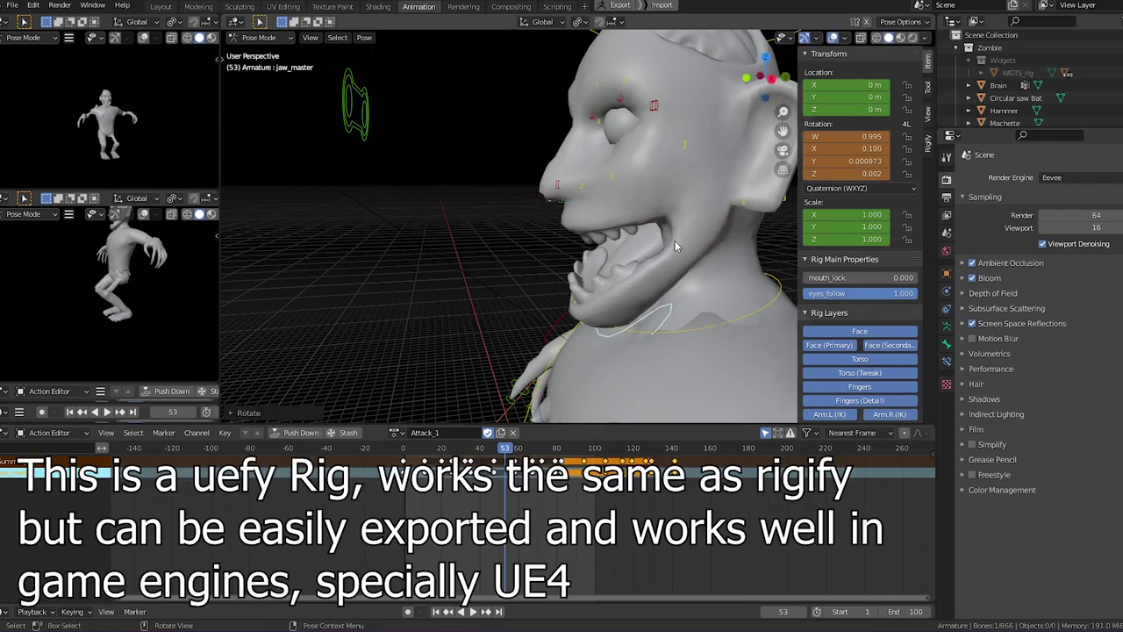
key(r)
key(x)
Move another control of the zombie rig and rotate it about the Z axis.
middle_drag(642, 261, 789, 300)
click(719, 307)
key(g)
click(760, 304)
key(r)
key(z)
click(779, 141)
key(r)
key(z)
mouse_move(779, 141)
middle_down()
mouse_move(671, 159)
mouse_move(571, 200)
mouse_move(492, 182)
middle_up()
click(638, 182)
Display the zombie with its textures and move the eyes control to redirect its gaze.
key(z)
click(493, 276)
middle_drag(465, 249, 653, 215)
click(777, 161)
middle_drag(778, 161, 607, 217)
key(g)
click(755, 234)
middle_drag(754, 233, 614, 203)
key(g)
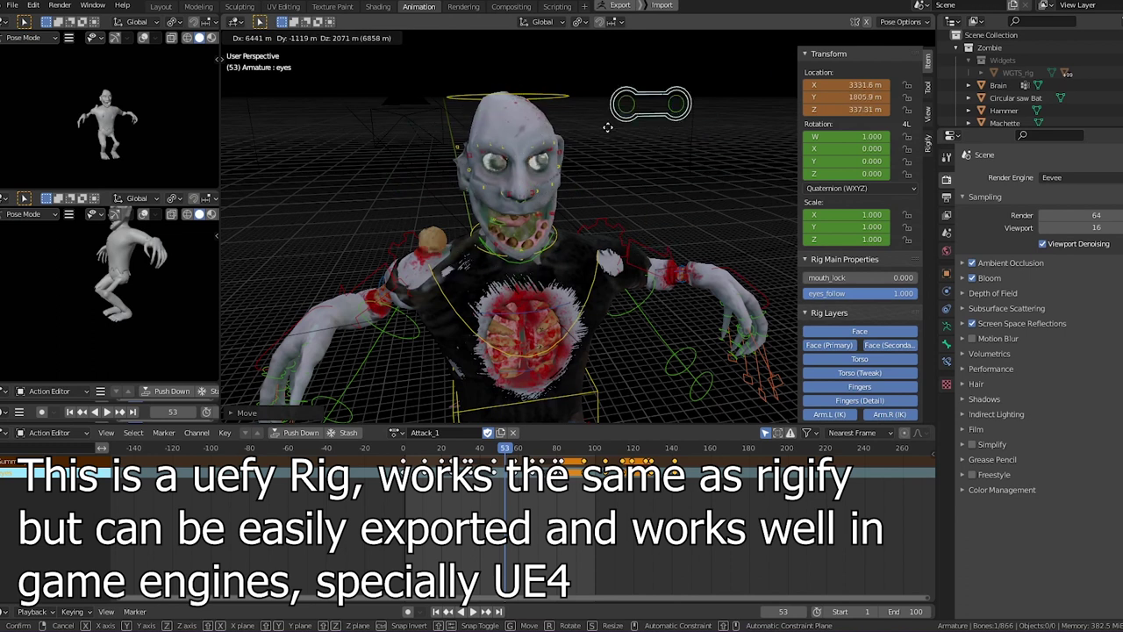
click(566, 120)
Pose the zombie's right hand by rotating its five finger master controls about local X and scaling them.
middle_drag(566, 120, 550, 177)
click(532, 276)
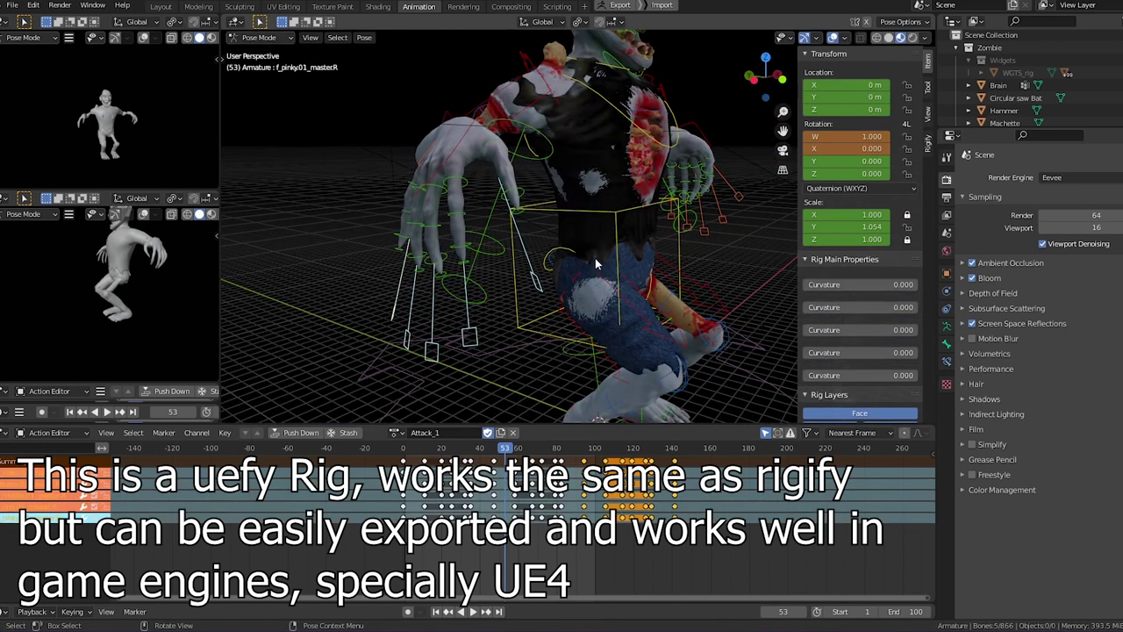
click(502, 230)
middle_drag(502, 230, 414, 249)
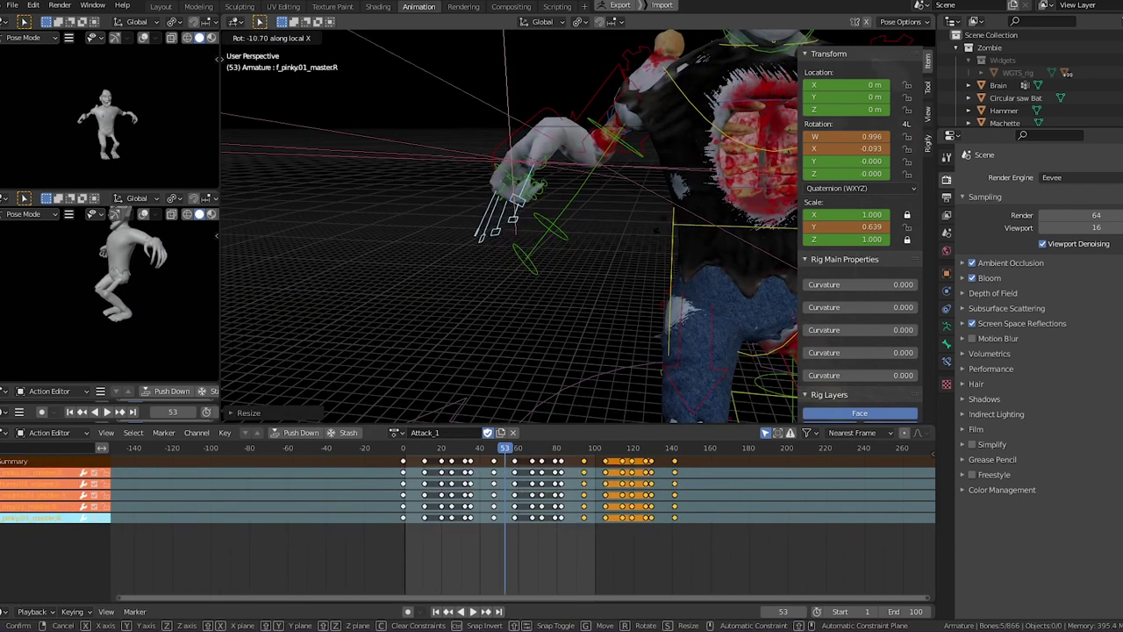
click(646, 72)
middle_drag(633, 221, 718, 214)
key(s)
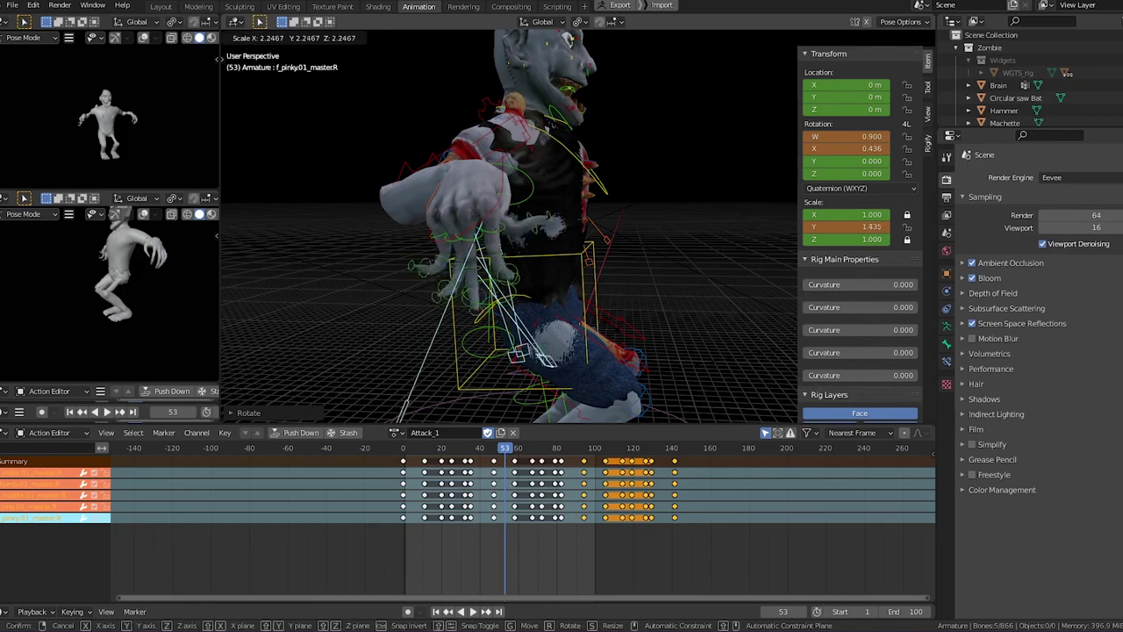
click(558, 279)
scroll(558, 279, down, 4)
middle_drag(557, 279, 612, 220)
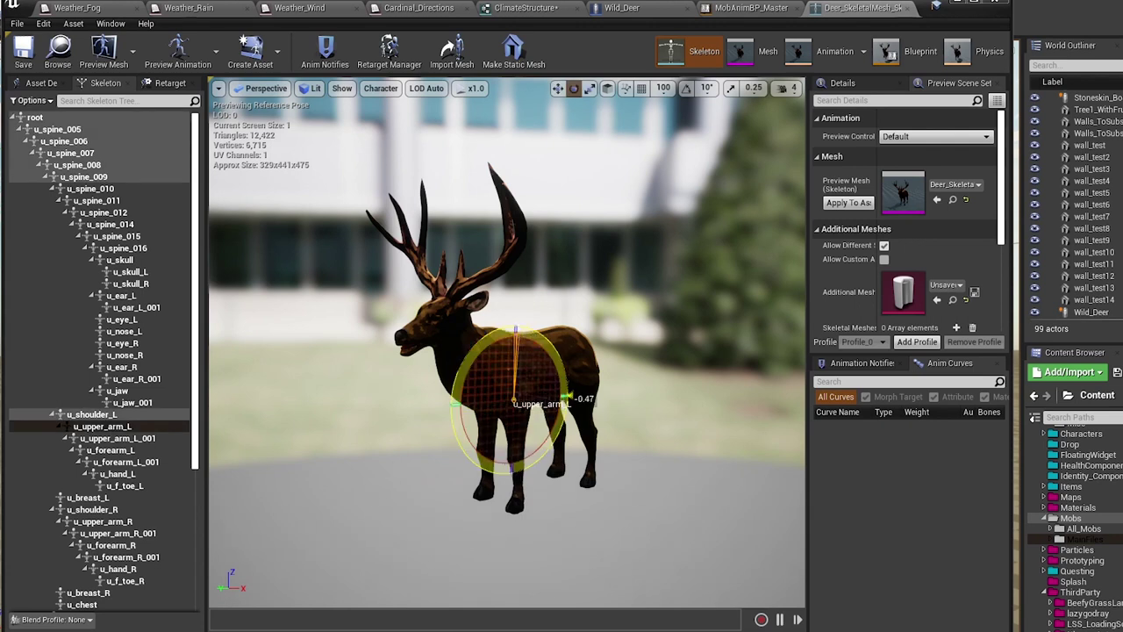
Switch to Unreal's deer skeleton editor and rotate the u_upper_arm_L bone in the preview to test the leg.
drag(563, 434, 554, 447)
right_drag(554, 448, 474, 425)
key(w)
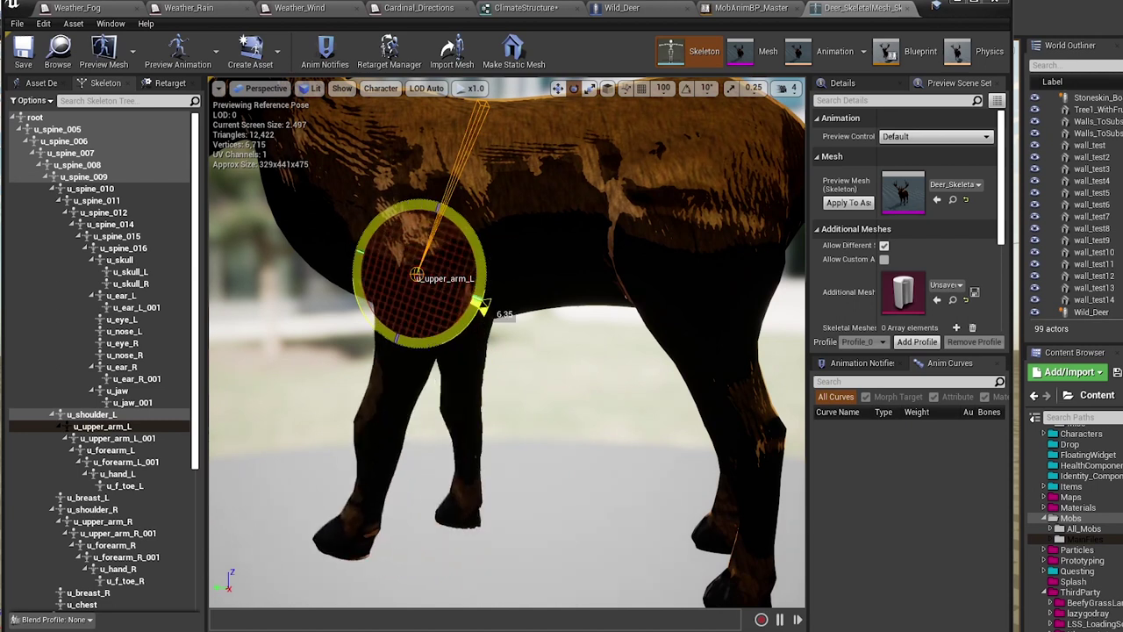
right_drag(480, 258, 511, 341)
key(s)
click(563, 269)
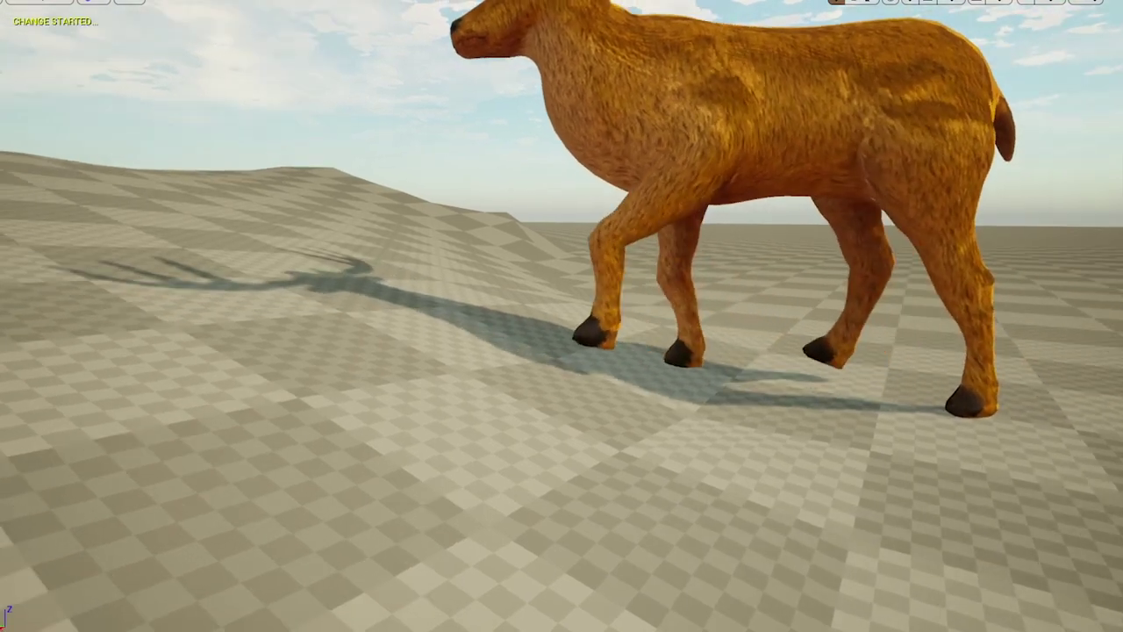
Rotate the deer about its vertical axis in the level to test its terrain adaptation and dynamic turning animation.
right_drag(562, 316, 530, 260)
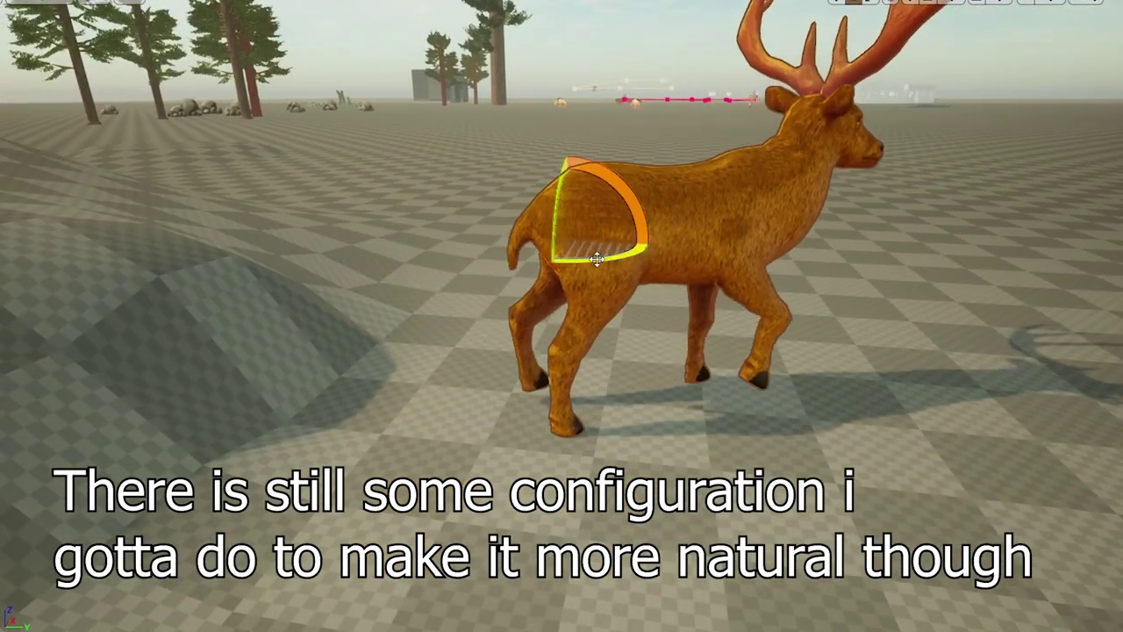
drag(616, 261, 500, 260)
right_drag(617, 260, 403, 274)
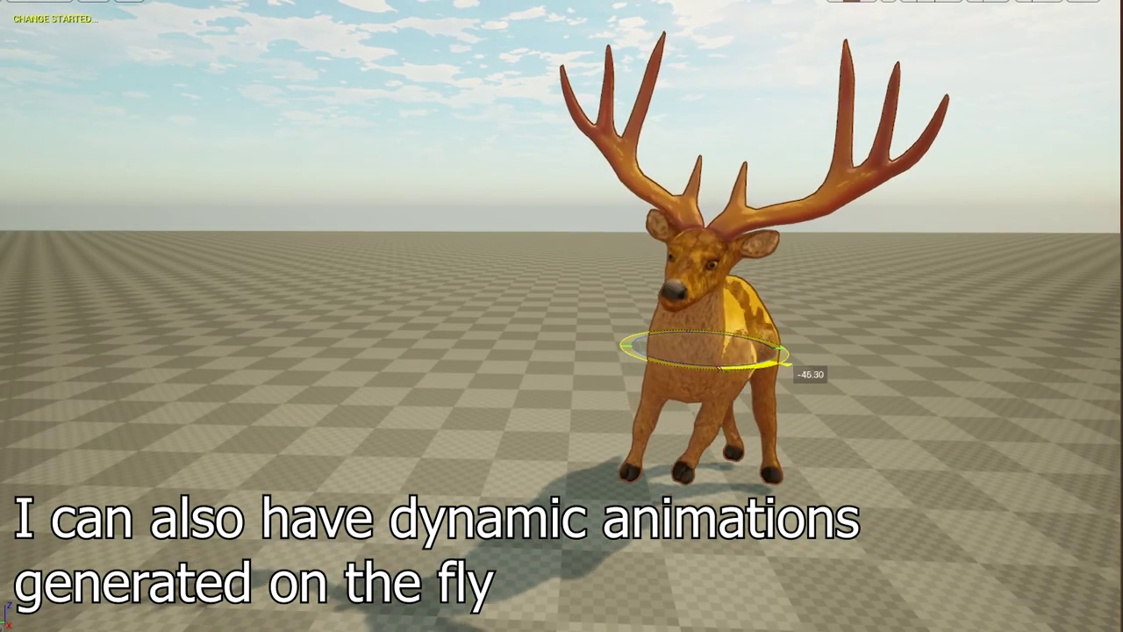
drag(787, 361, 917, 360)
right_drag(769, 471, 503, 355)
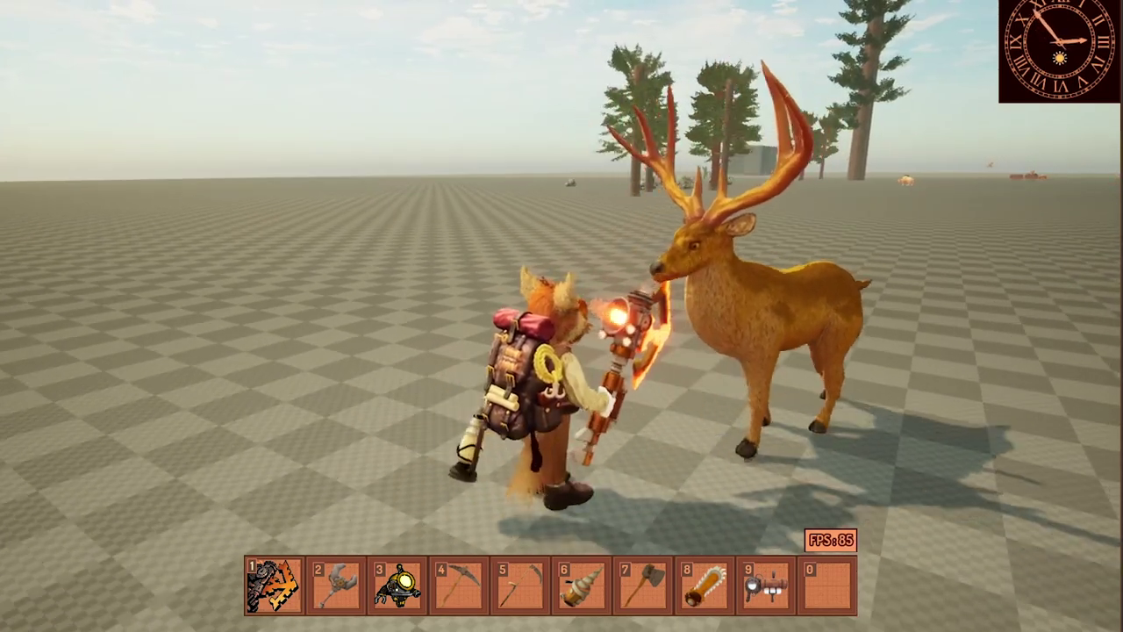
Walk the fox character around the deer in the play session to observe the deer's reaction.
key(s)
key(d)
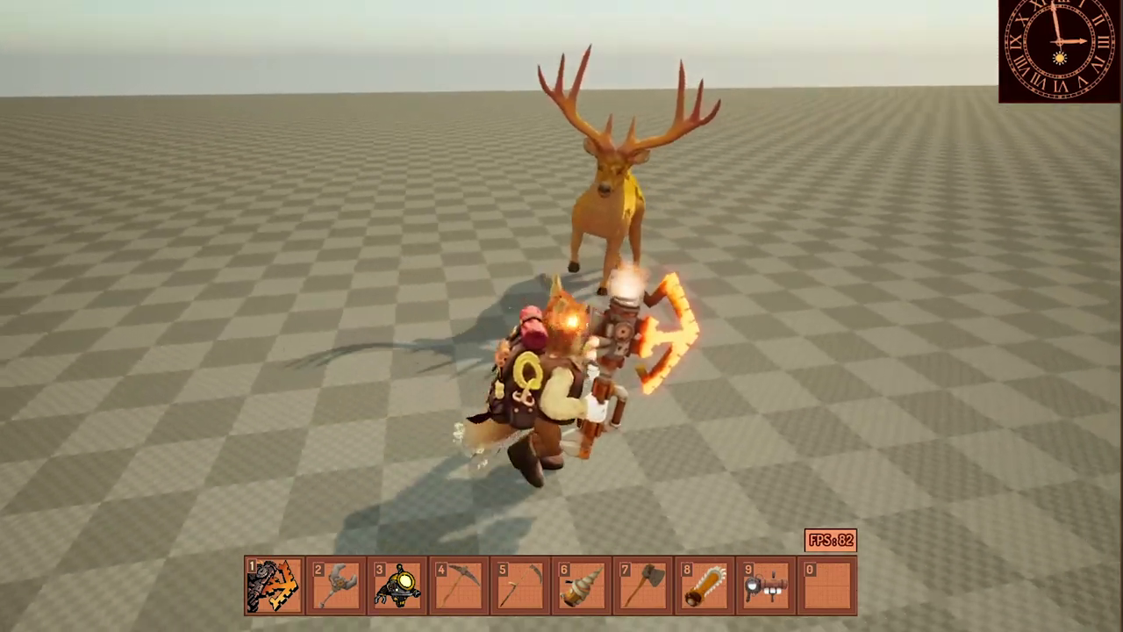
key(d)
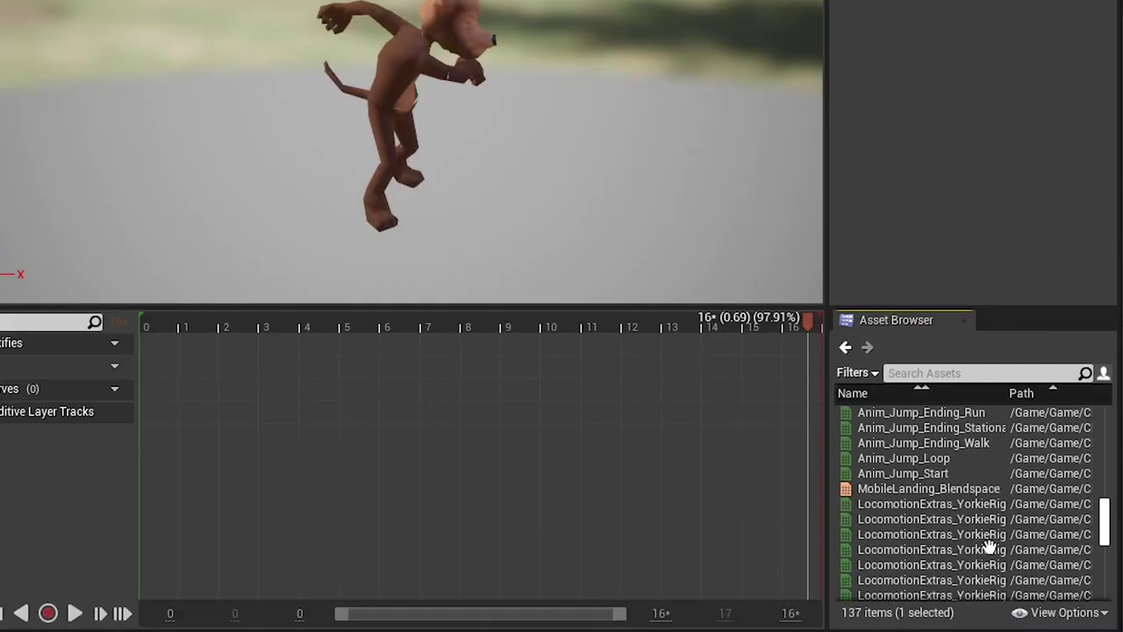
Browse the character's animation assets, including the locomotion, tool, blacksmith and two-handed gun animations.
click(989, 548)
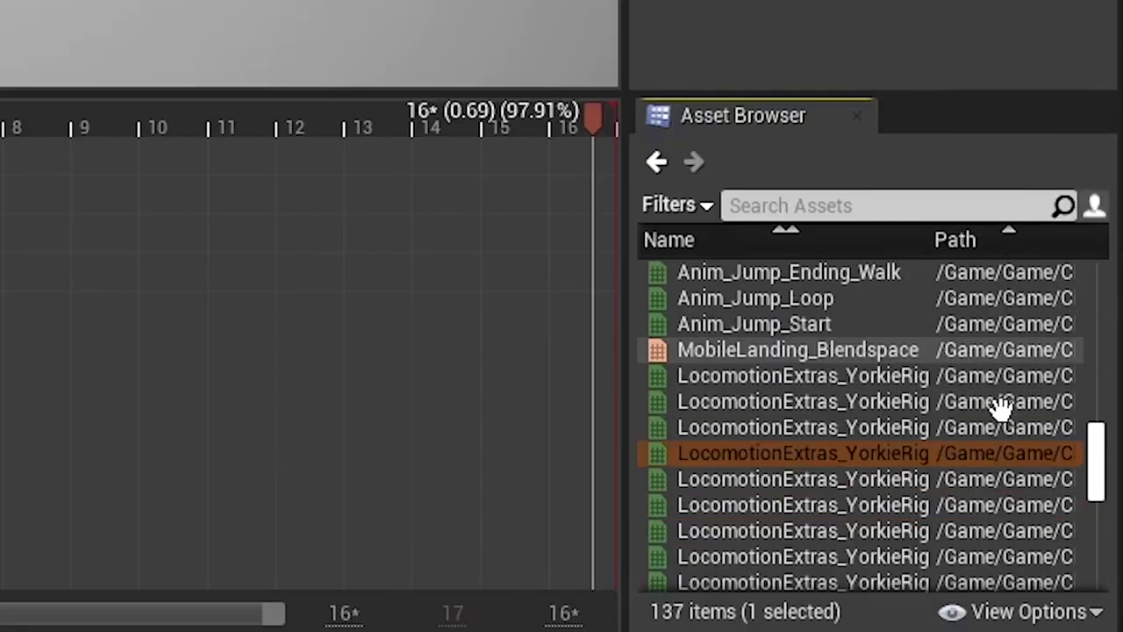
scroll(1000, 406, down, 3)
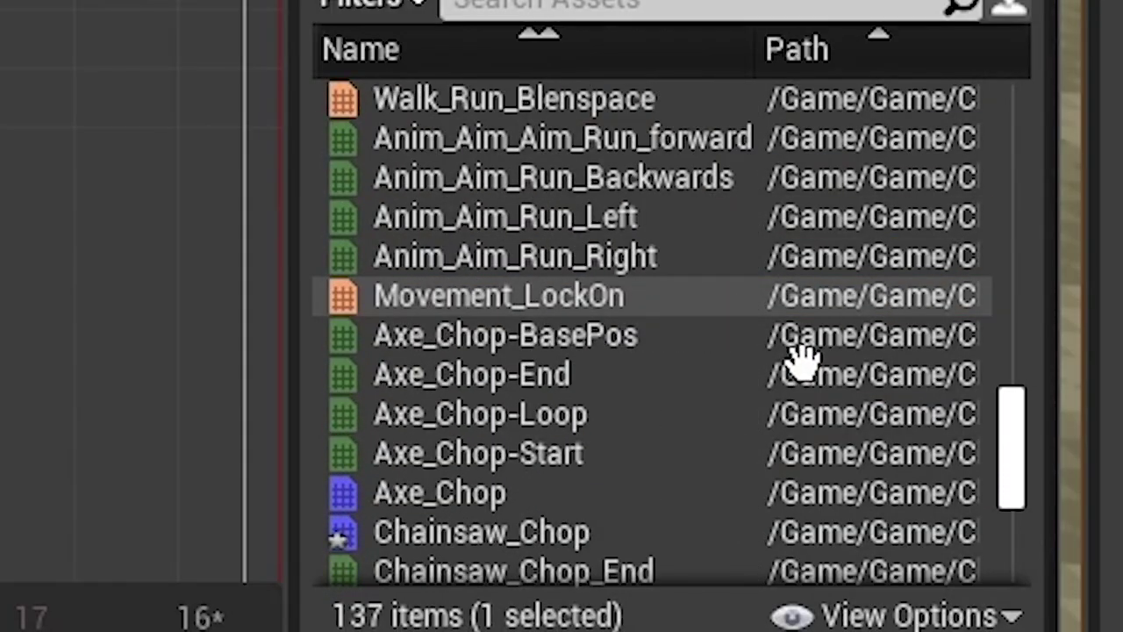
scroll(903, 434, down, 4)
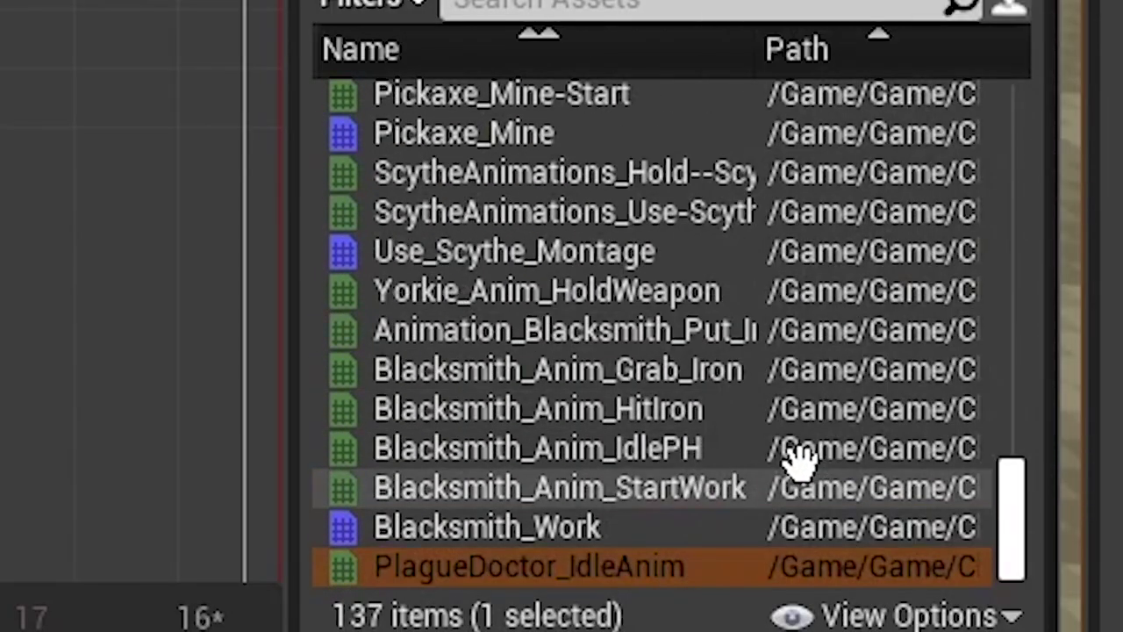
scroll(860, 346, up, 4)
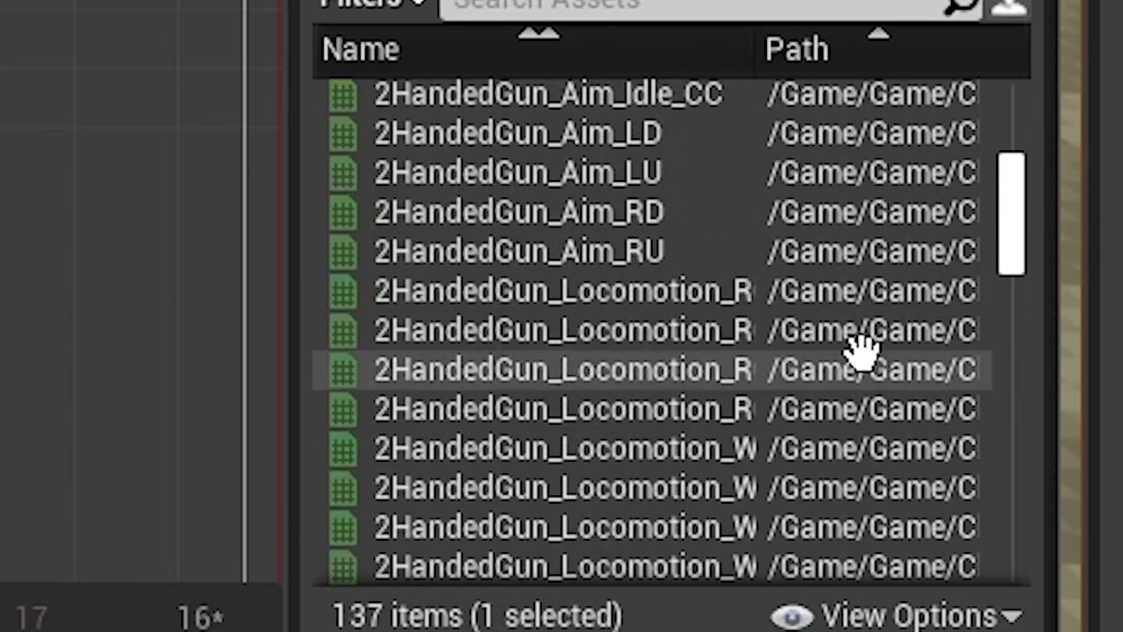
scroll(855, 349, up, 3)
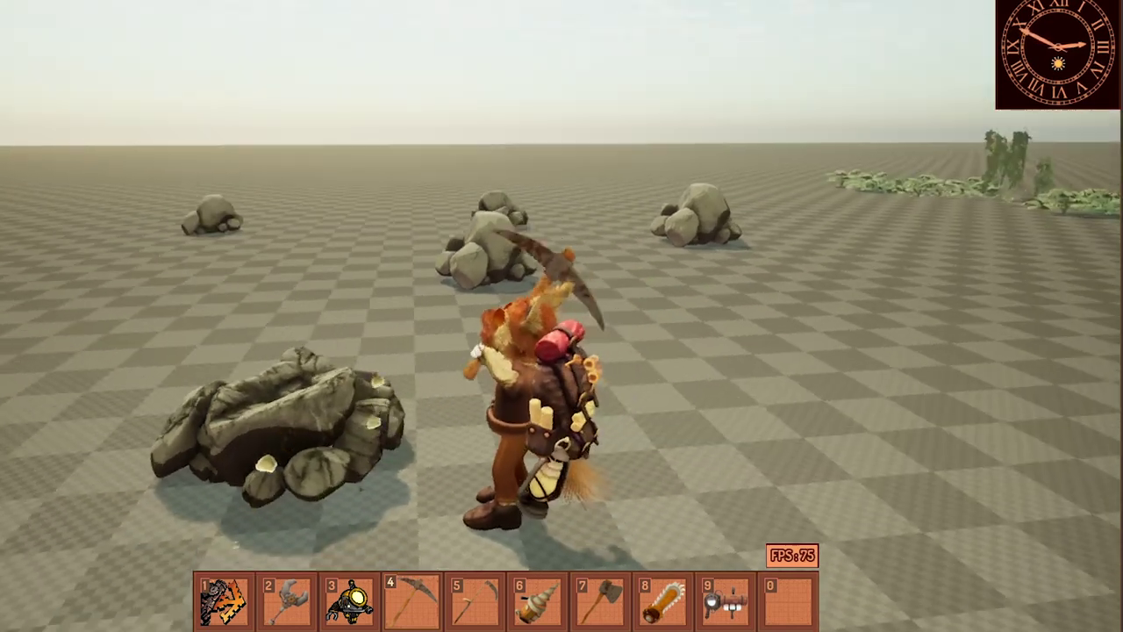
Run the pickaxe-carrying character toward the remaining boulders in the play session.
key(w)
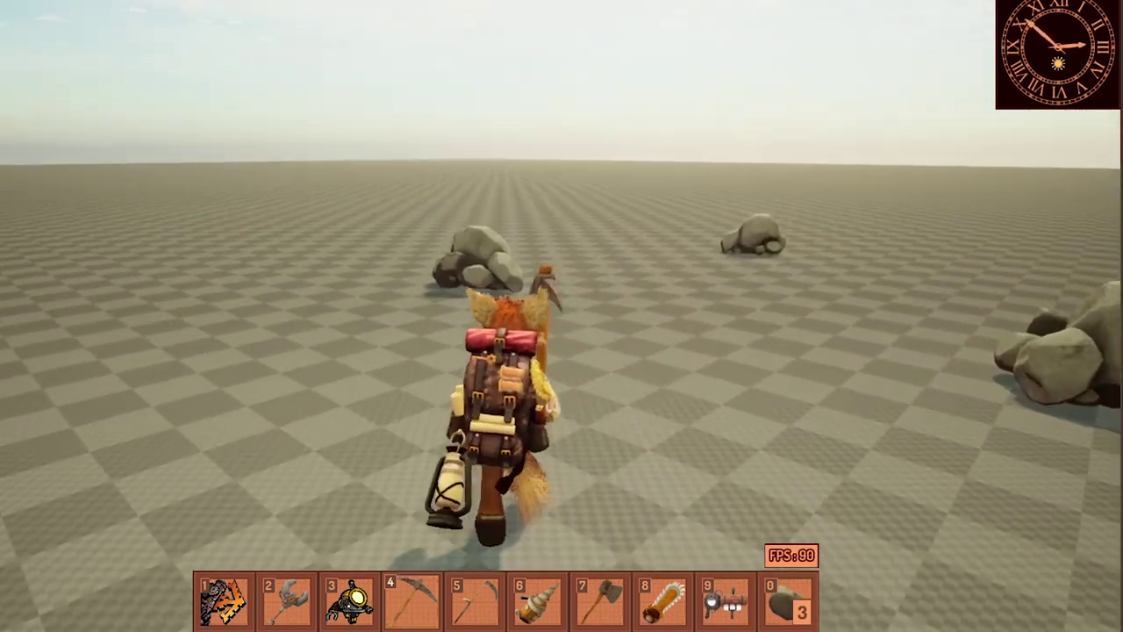